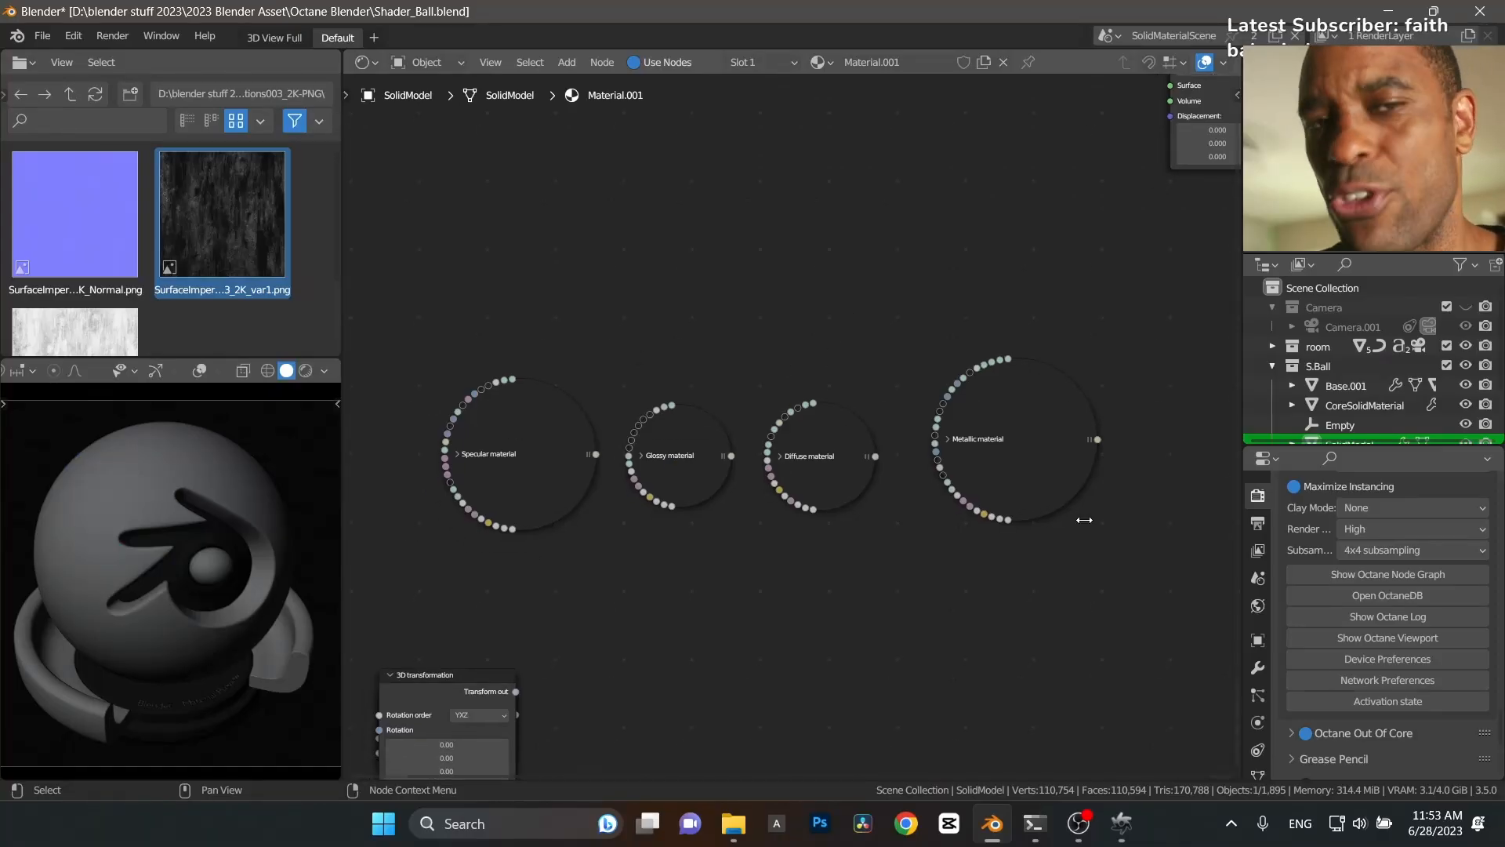
# Add an Octane Universal material node beside the Material Output and connect its Material out to the Surface input.
pyautogui.scroll(2, 977, 443)
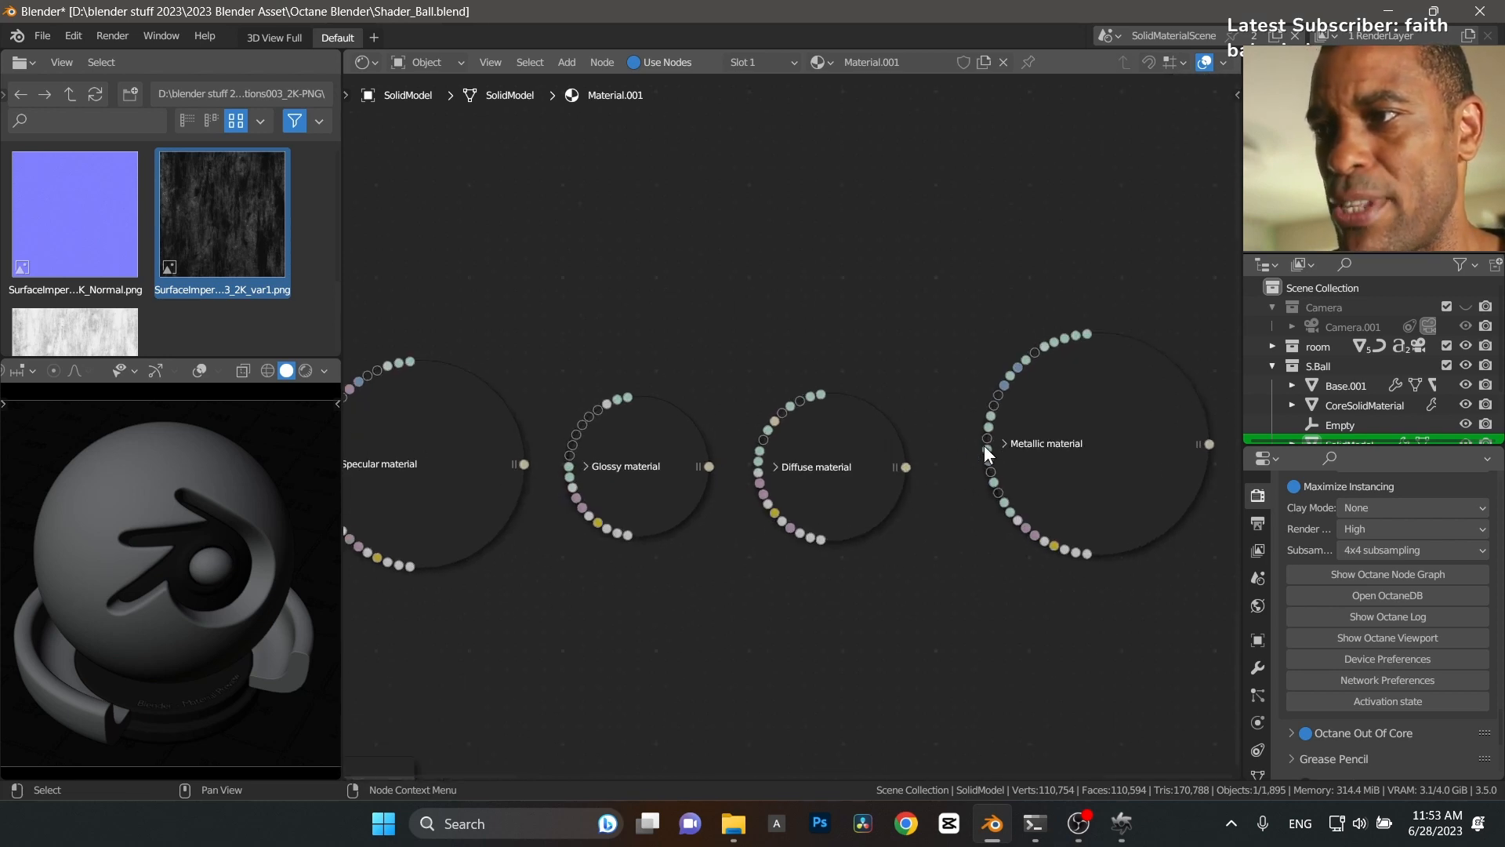
pyautogui.moveTo(656, 548); pyautogui.dragTo(780, 548, button='middle')
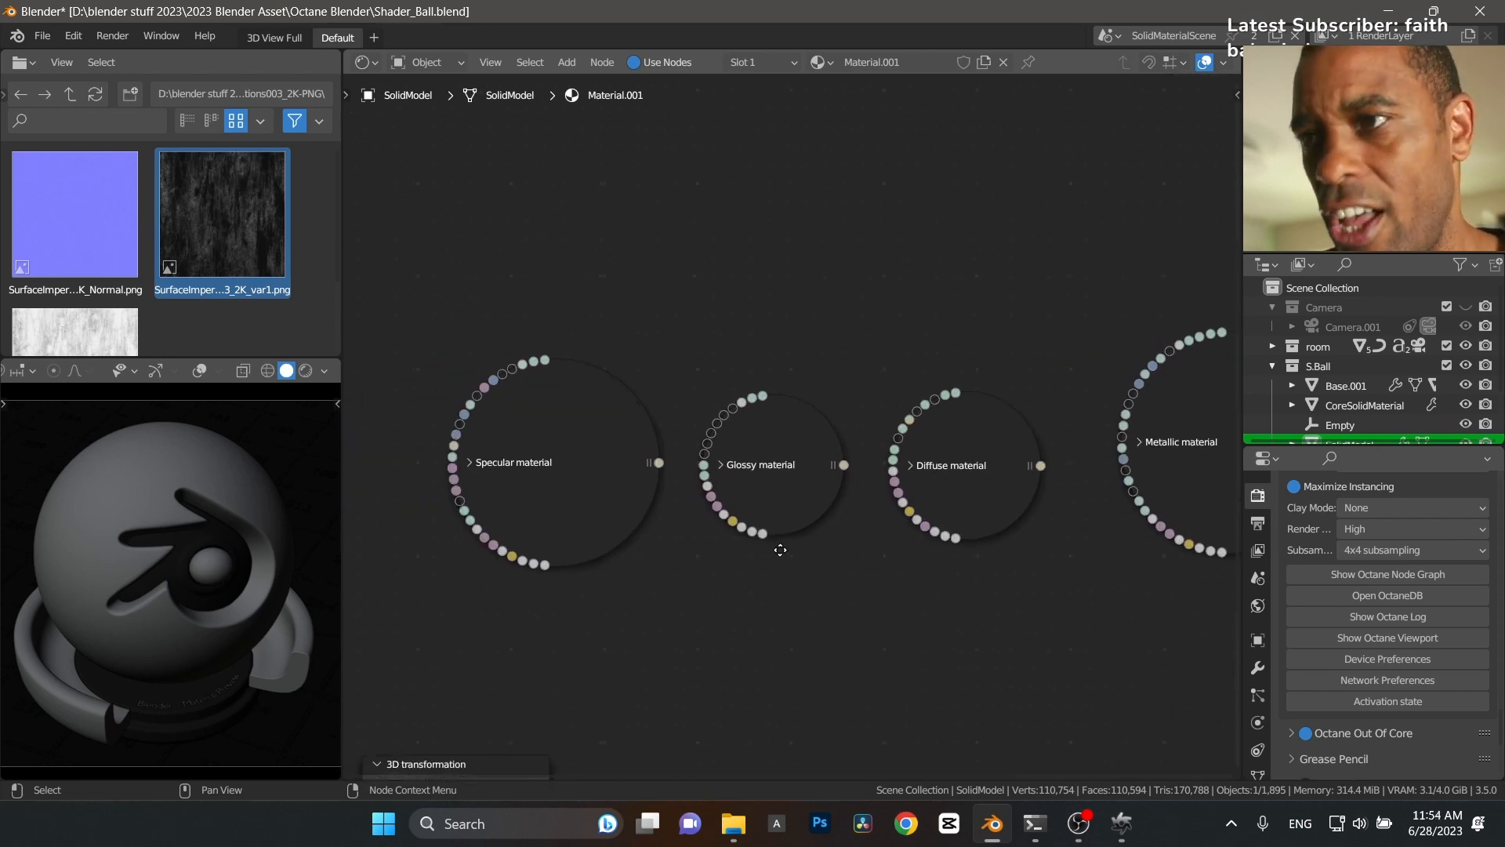
pyautogui.moveTo(1008, 595); pyautogui.dragTo(867, 625, button='middle')
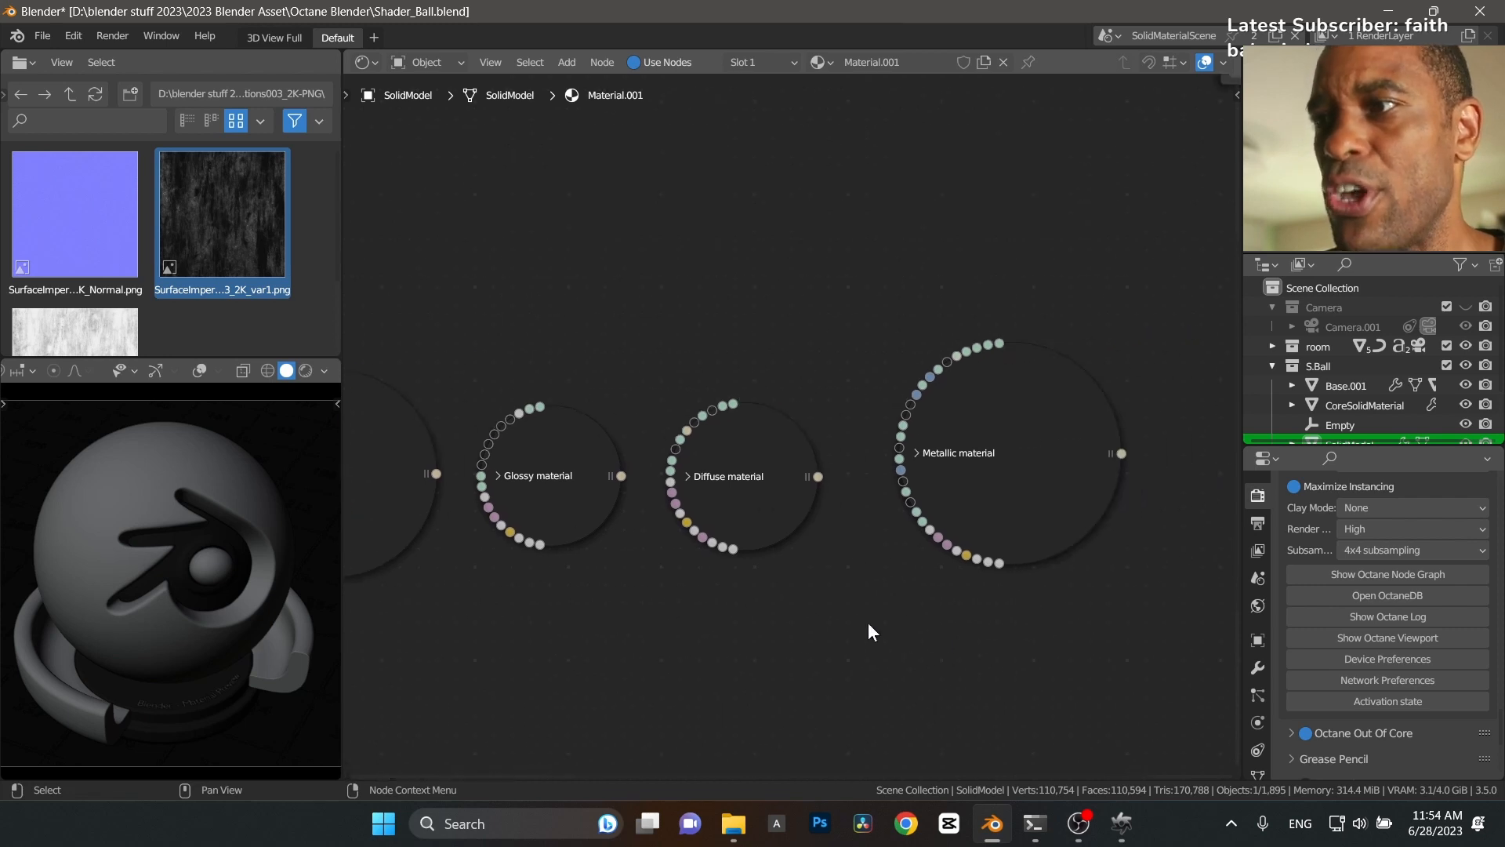
pyautogui.moveTo(816, 387); pyautogui.dragTo(570, 651, button='middle')
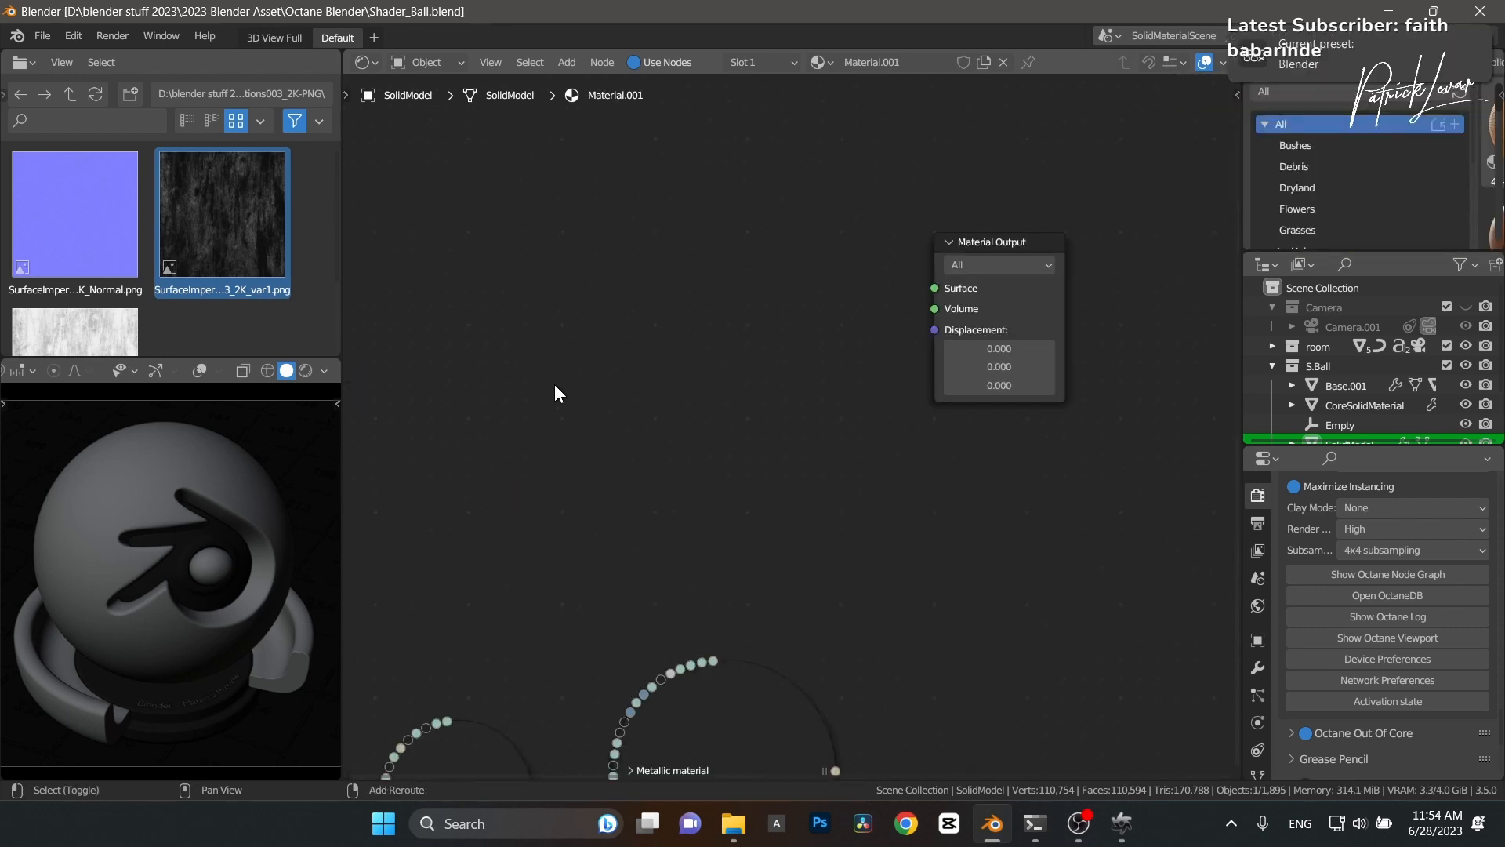
pyautogui.hotkey('shift', 'a')
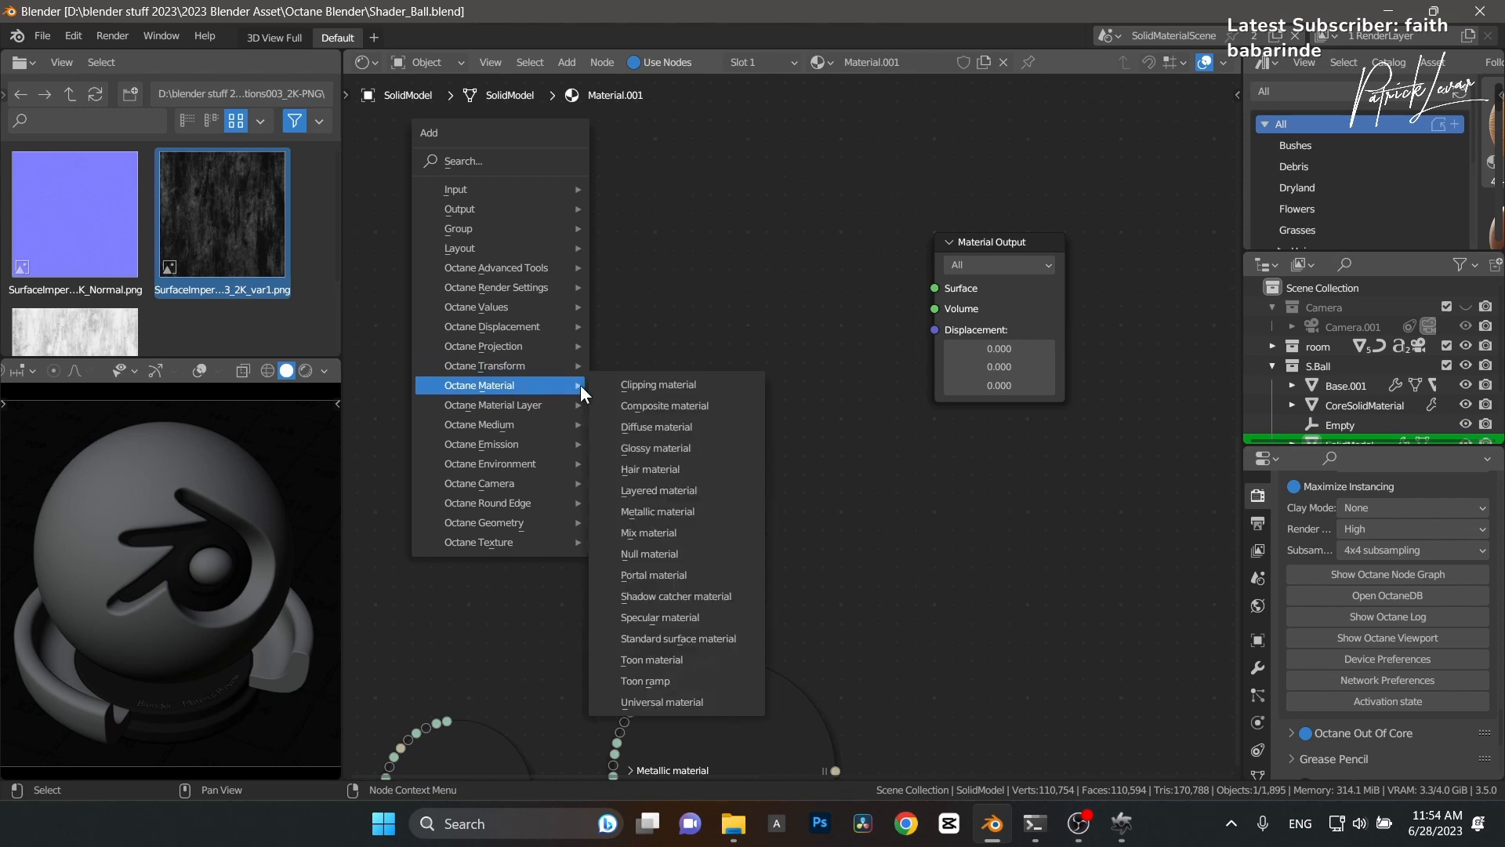
pyautogui.click(662, 702)
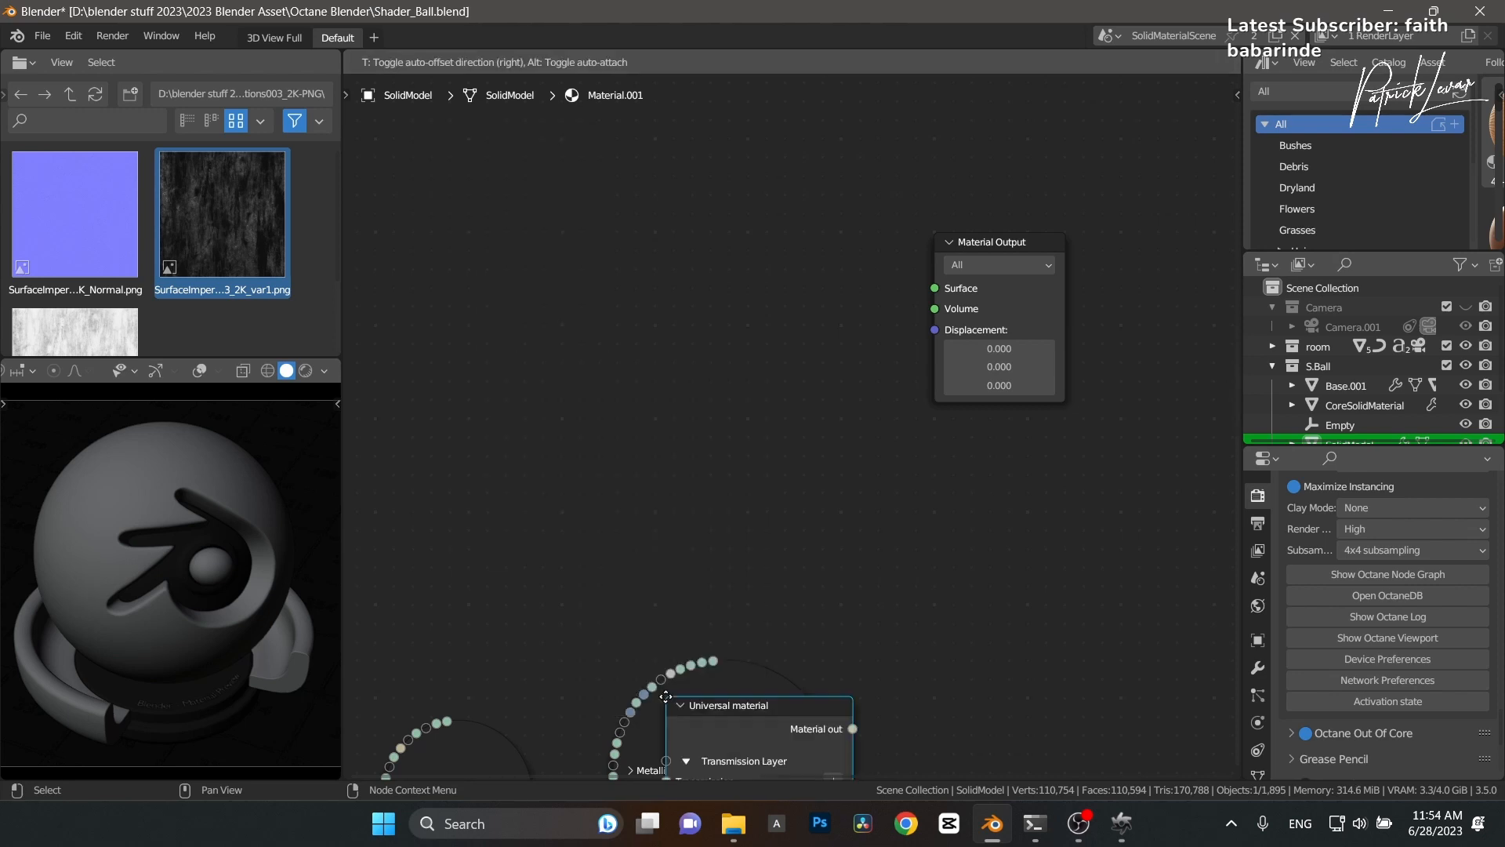
pyautogui.click(601, 183)
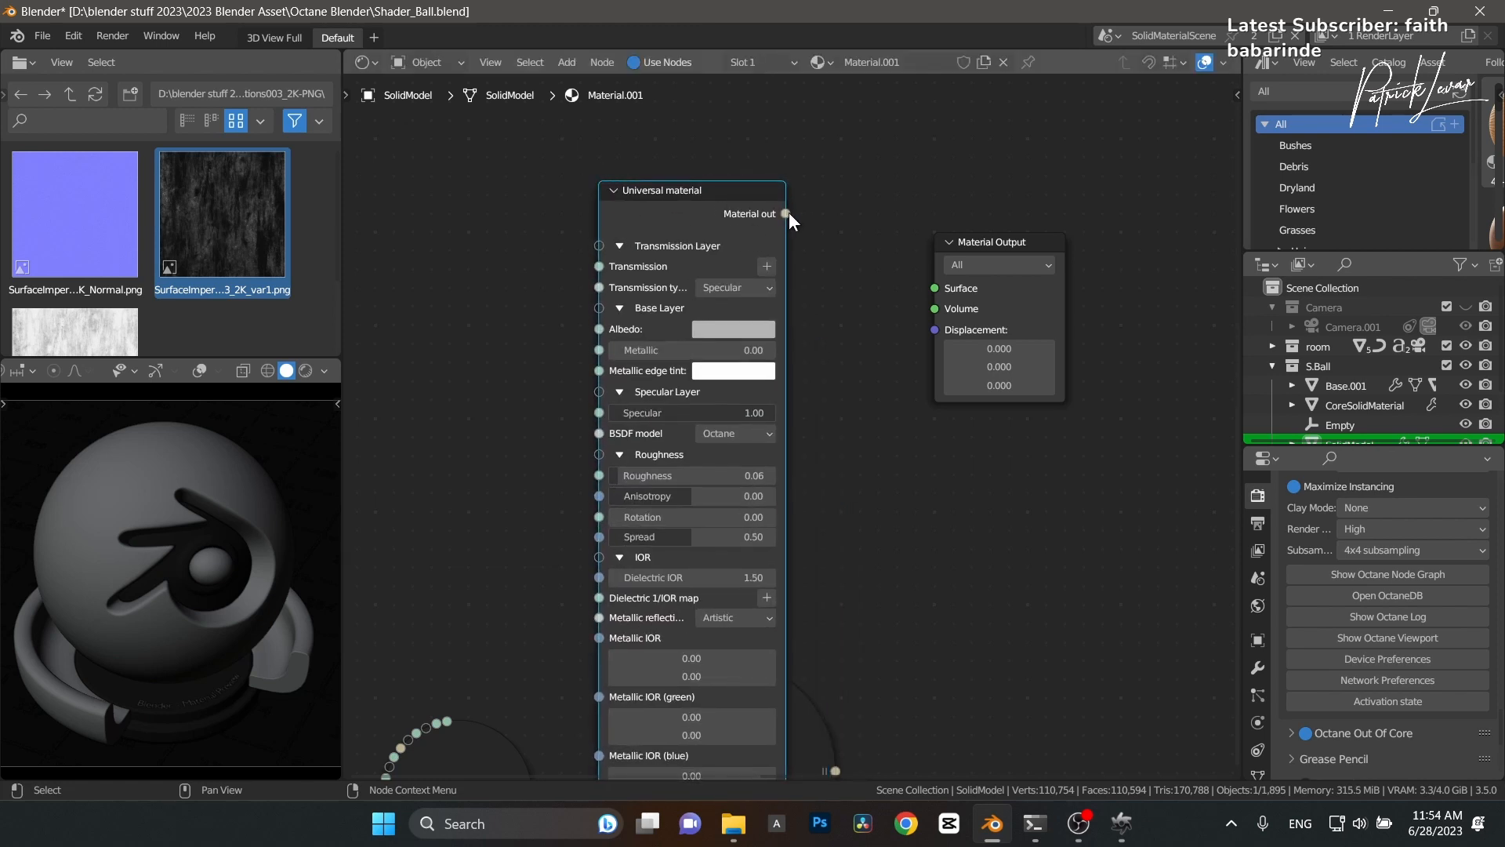
pyautogui.moveTo(785, 214); pyautogui.dragTo(936, 288)
pyautogui.moveTo(864, 548); pyautogui.dragTo(876, 506, button='middle')
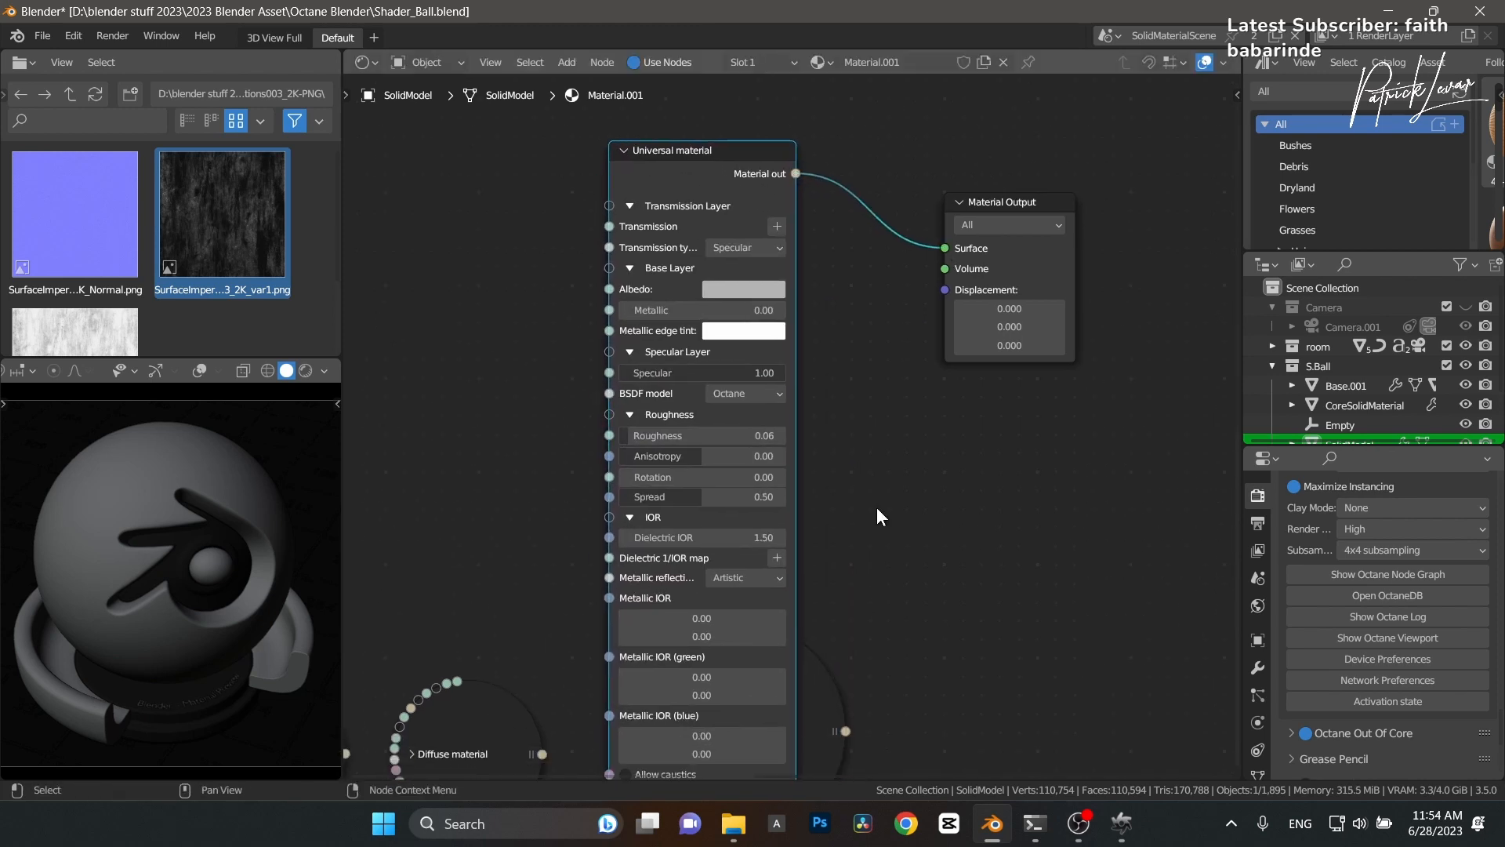
# Collapse every section of the Universal material node, from Transmission Layer through Geometry Properties.
pyautogui.scroll(-2, 878, 541)
pyautogui.moveTo(879, 572); pyautogui.dragTo(880, 487, button='middle')
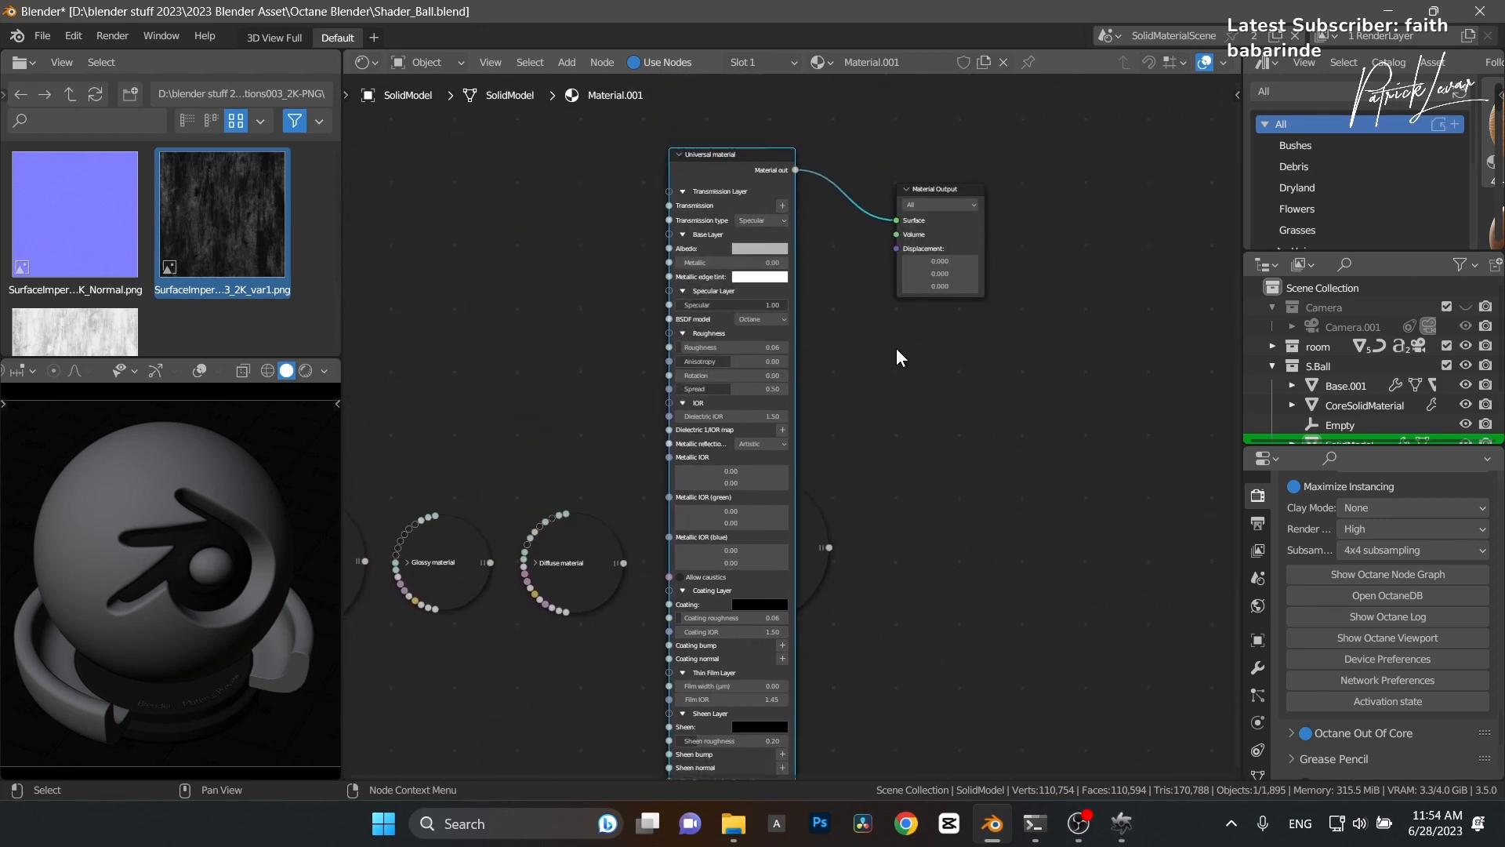
pyautogui.scroll(5, 883, 360)
pyautogui.moveTo(871, 325); pyautogui.dragTo(901, 462, button='middle')
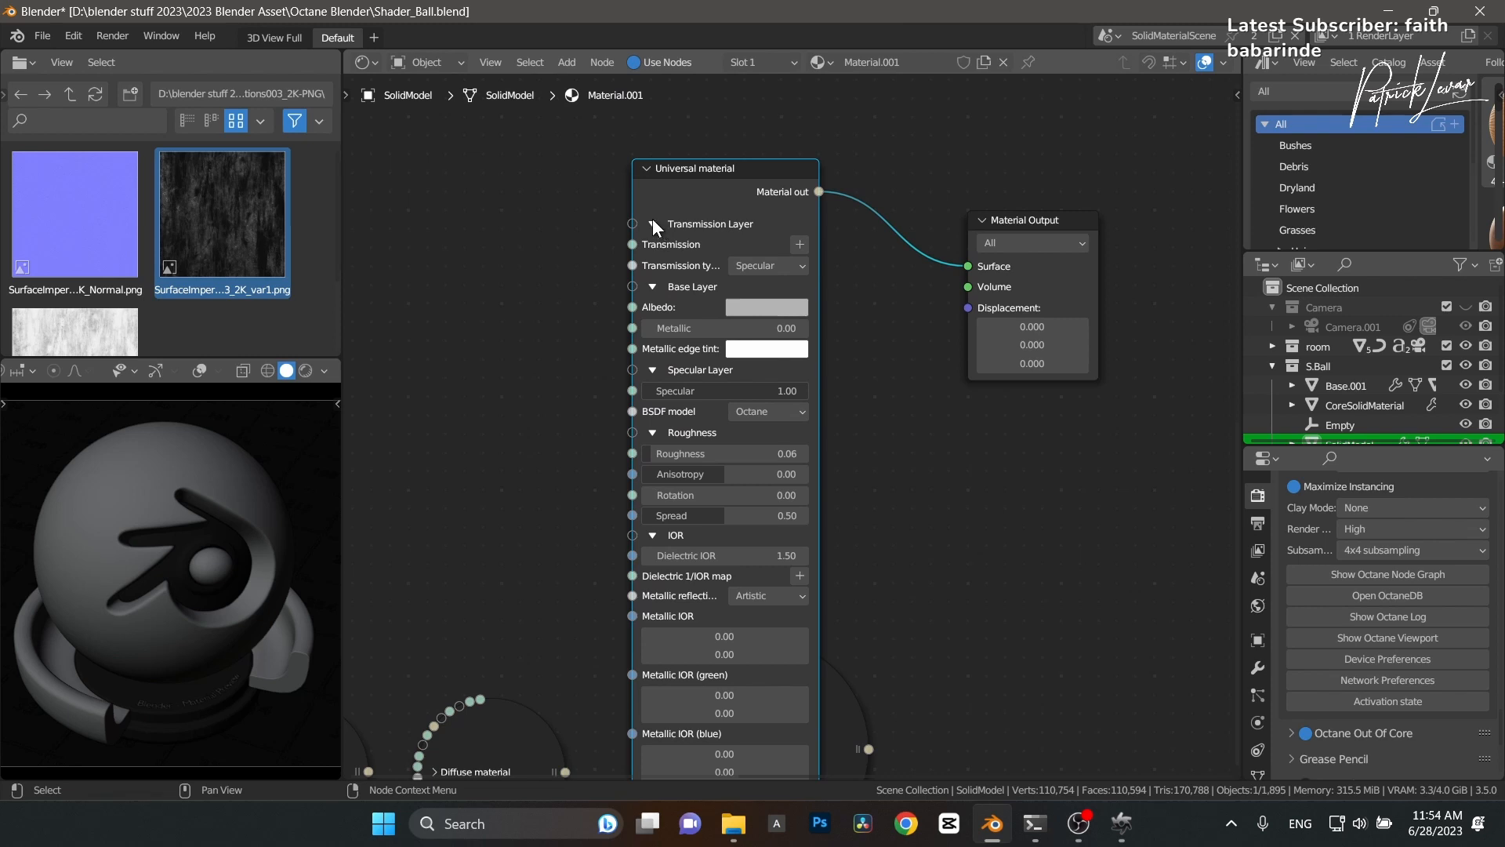
pyautogui.moveTo(653, 221); pyautogui.dragTo(641, 395)
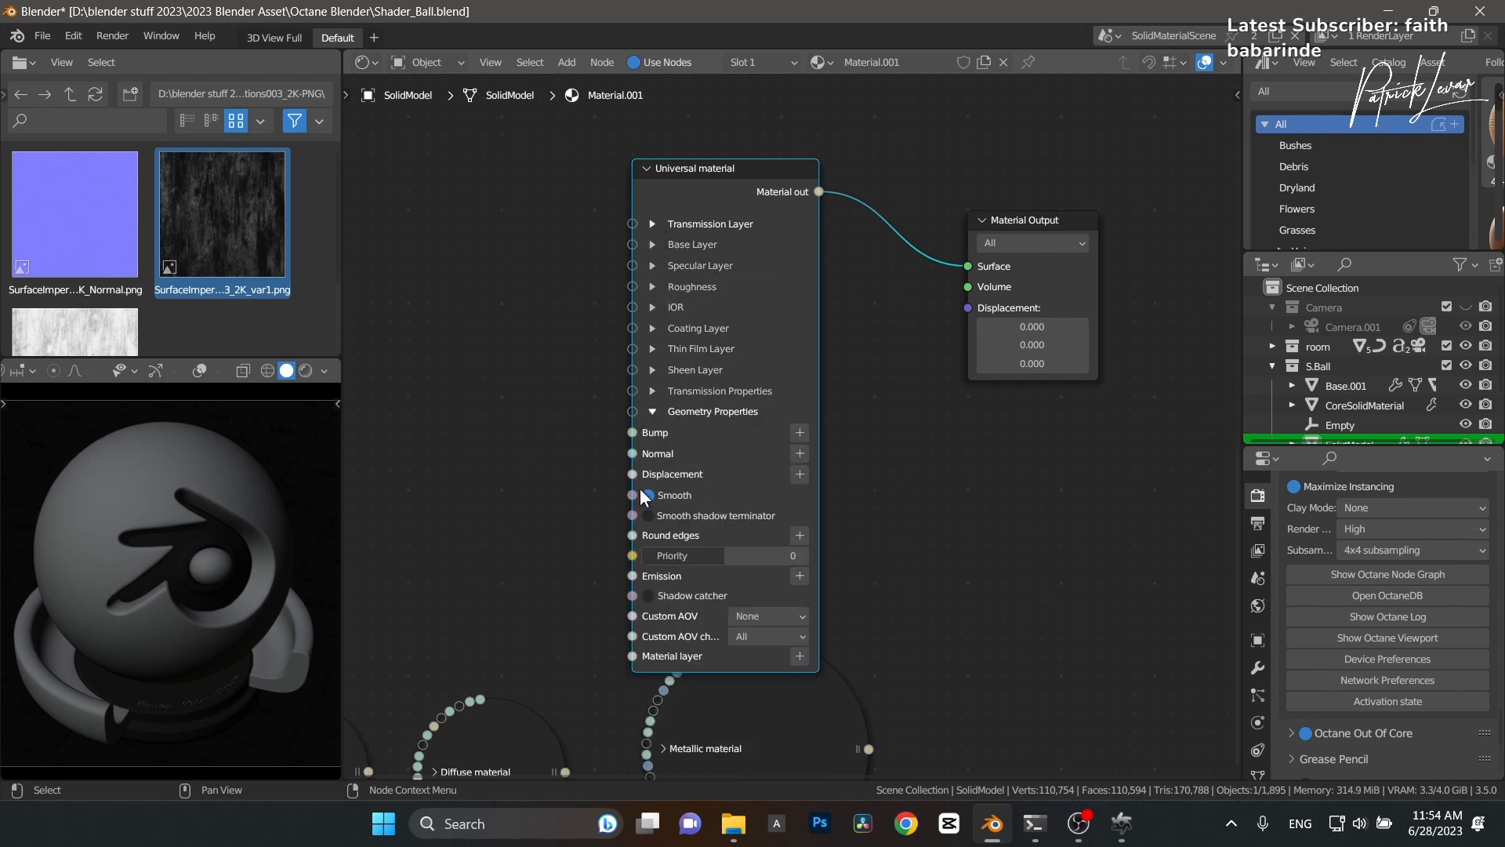
pyautogui.click(650, 412)
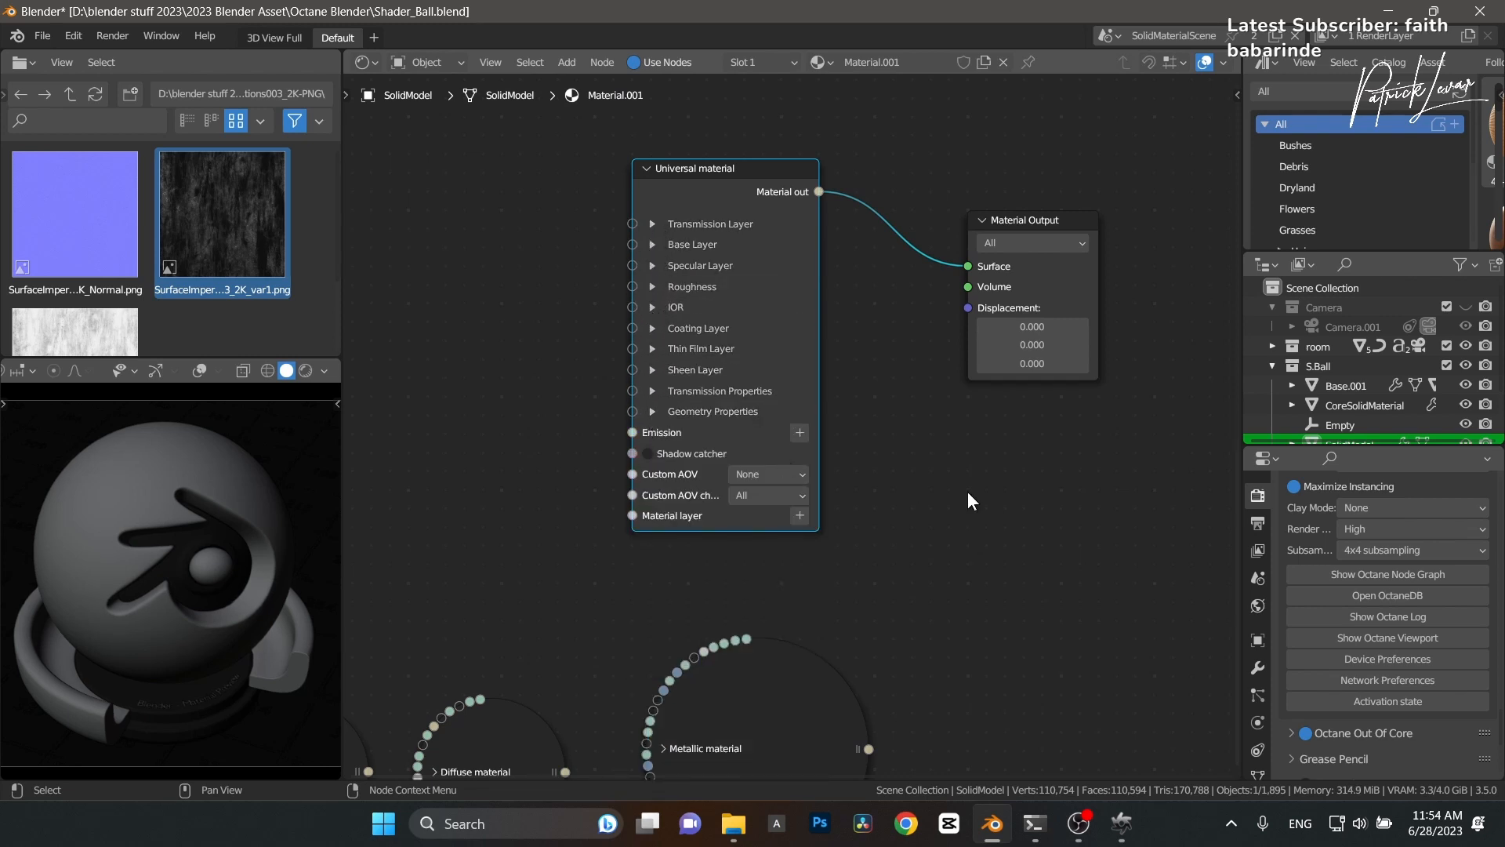
# Expand the Universal material's Transmission Layer section and review the available transmission types without changing the type.
pyautogui.moveTo(955, 436); pyautogui.dragTo(951, 499, button='middle')
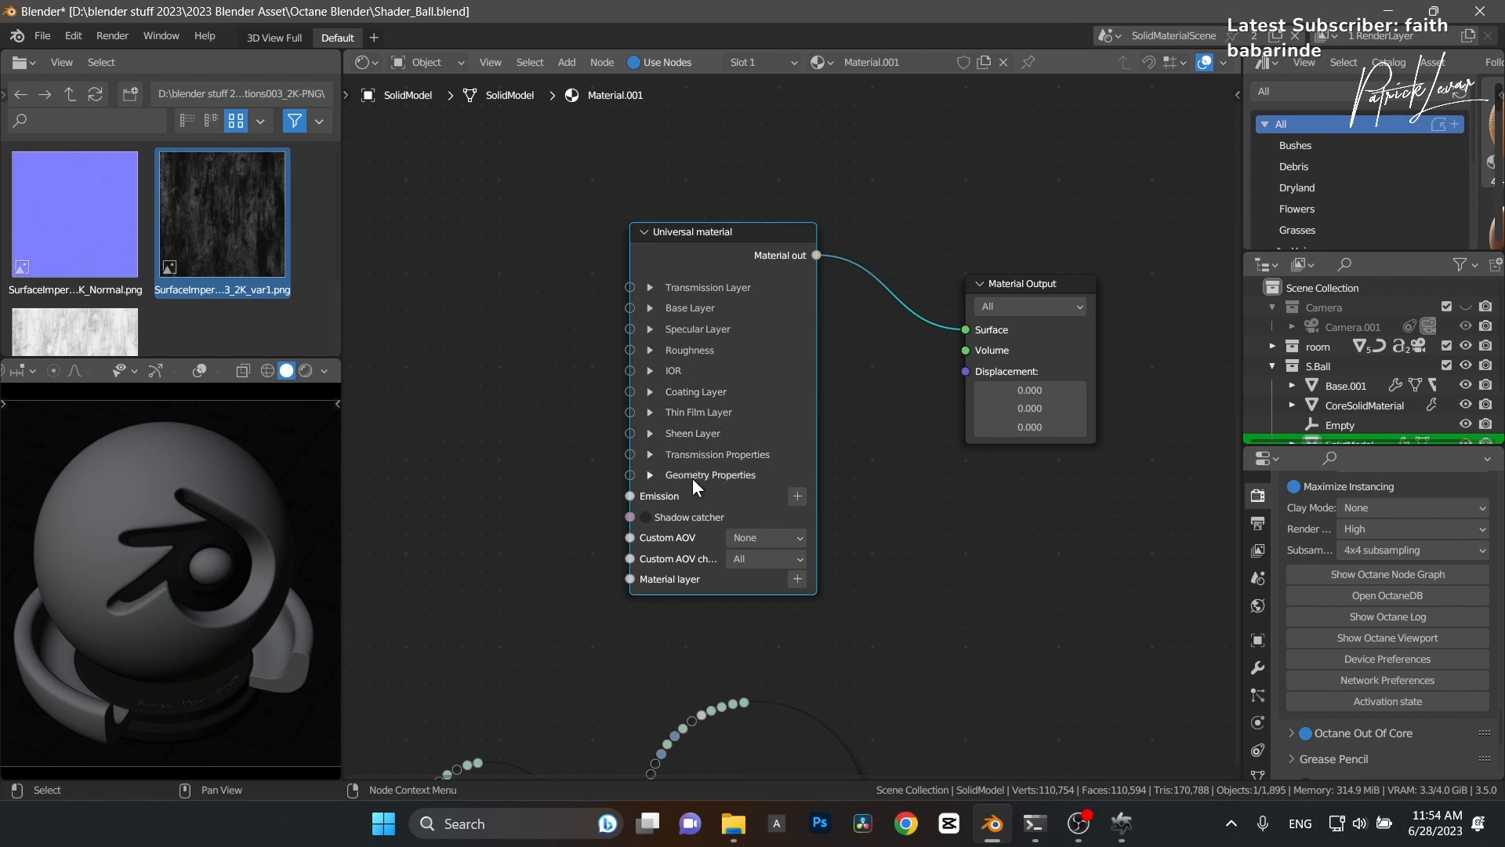
pyautogui.moveTo(854, 529); pyautogui.dragTo(877, 432, button='middle')
pyautogui.moveTo(867, 674); pyautogui.dragTo(952, 467, button='middle')
pyautogui.moveTo(402, 552); pyautogui.dragTo(544, 500, button='middle')
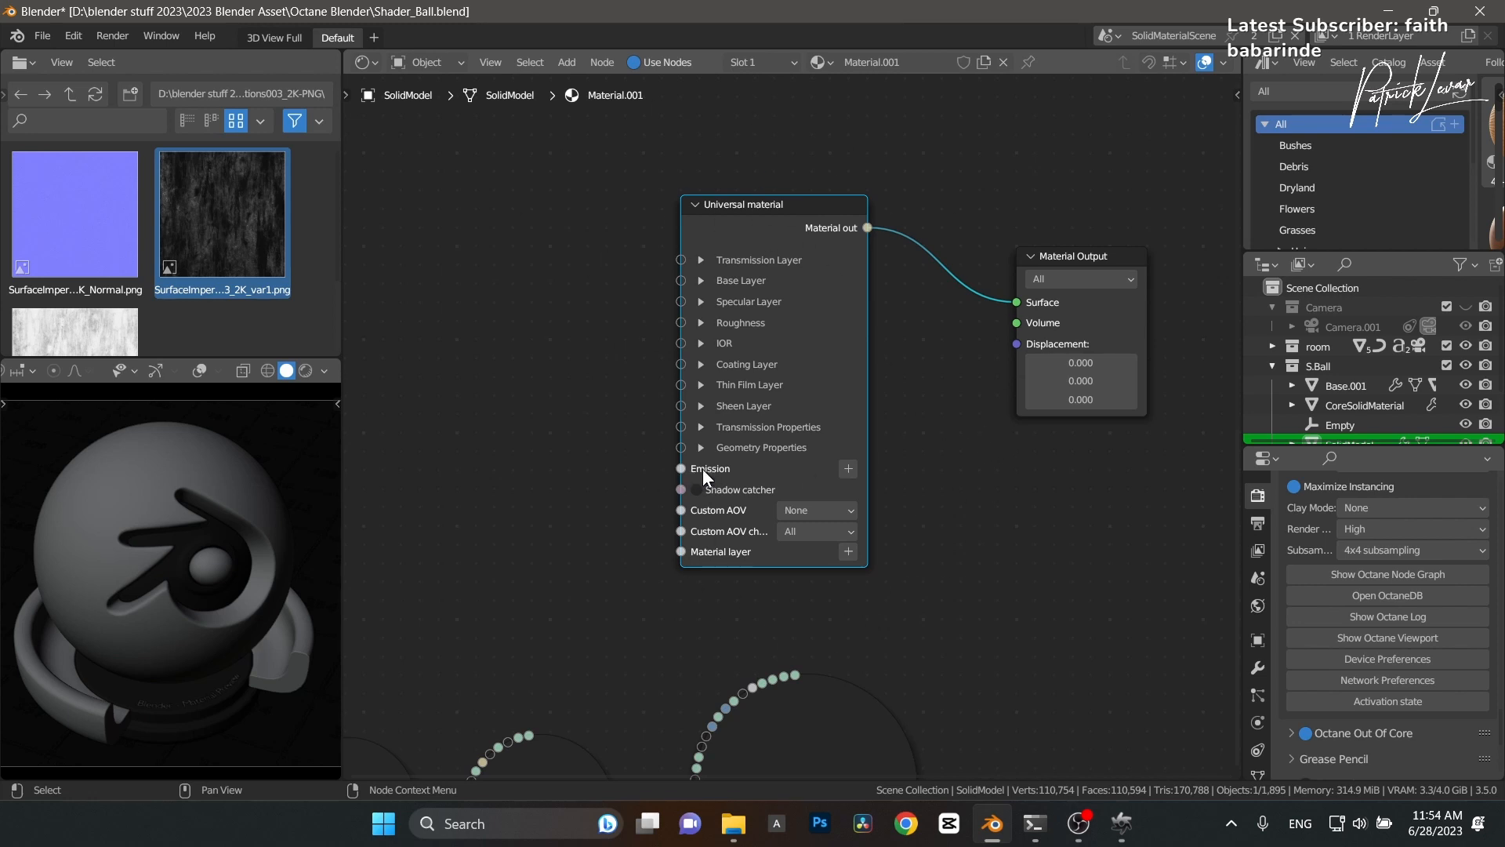
pyautogui.moveTo(589, 356); pyautogui.dragTo(574, 410, button='middle')
pyautogui.click(687, 312)
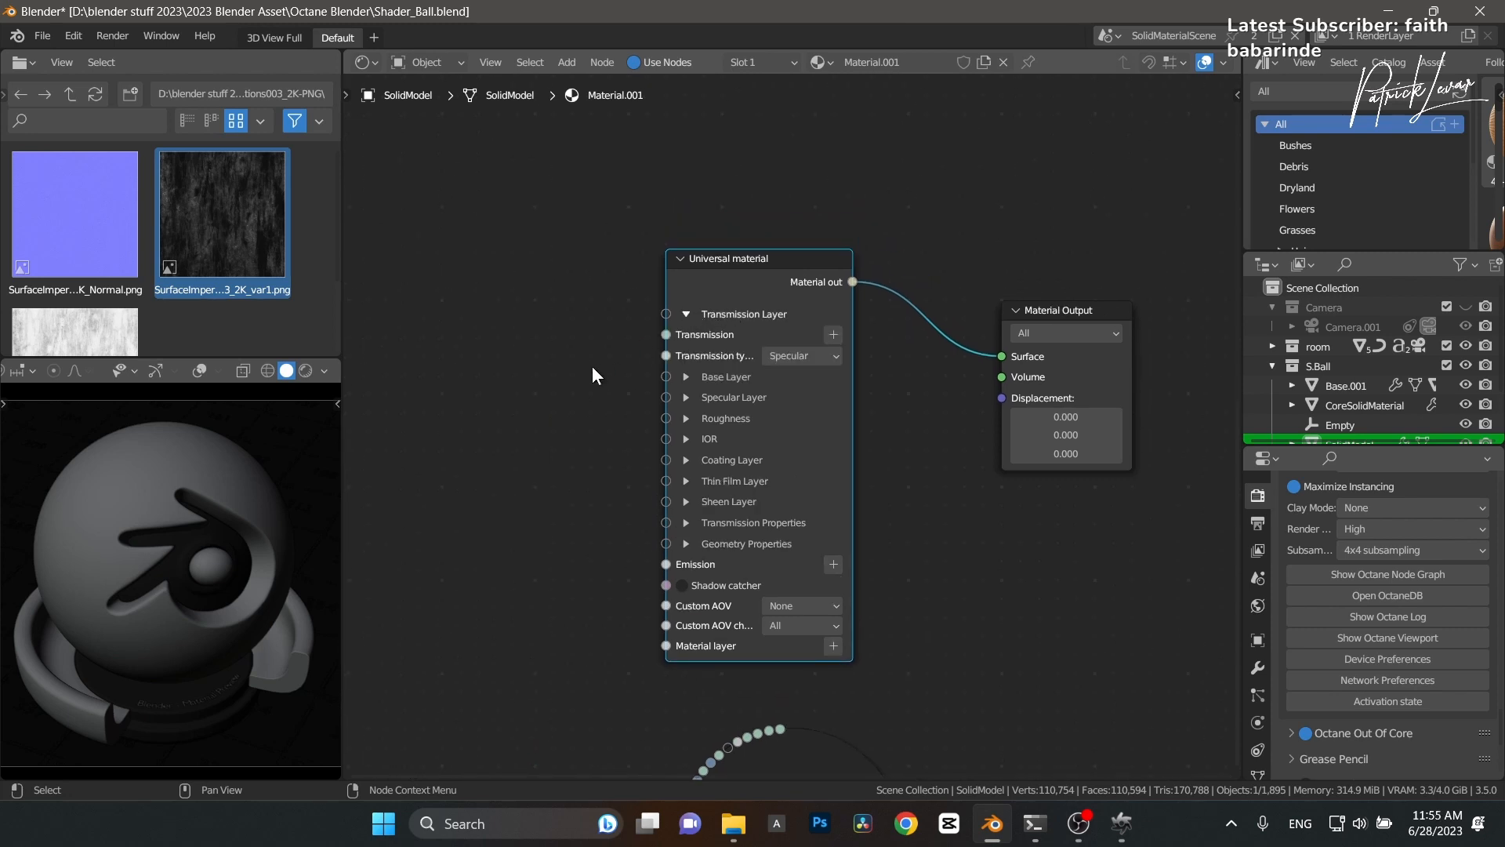
pyautogui.click(816, 355)
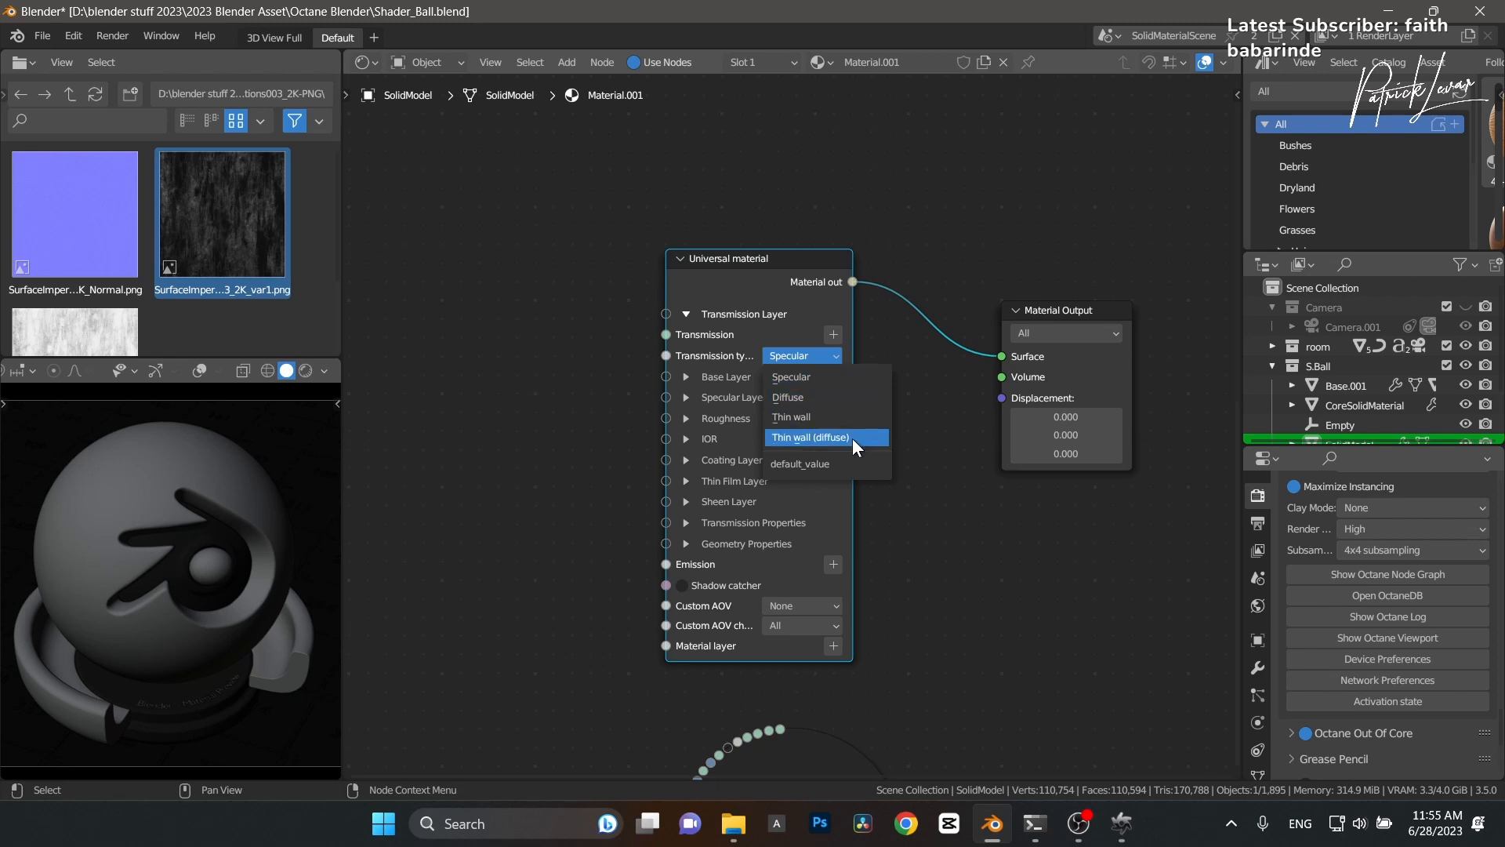
pyautogui.click(628, 370)
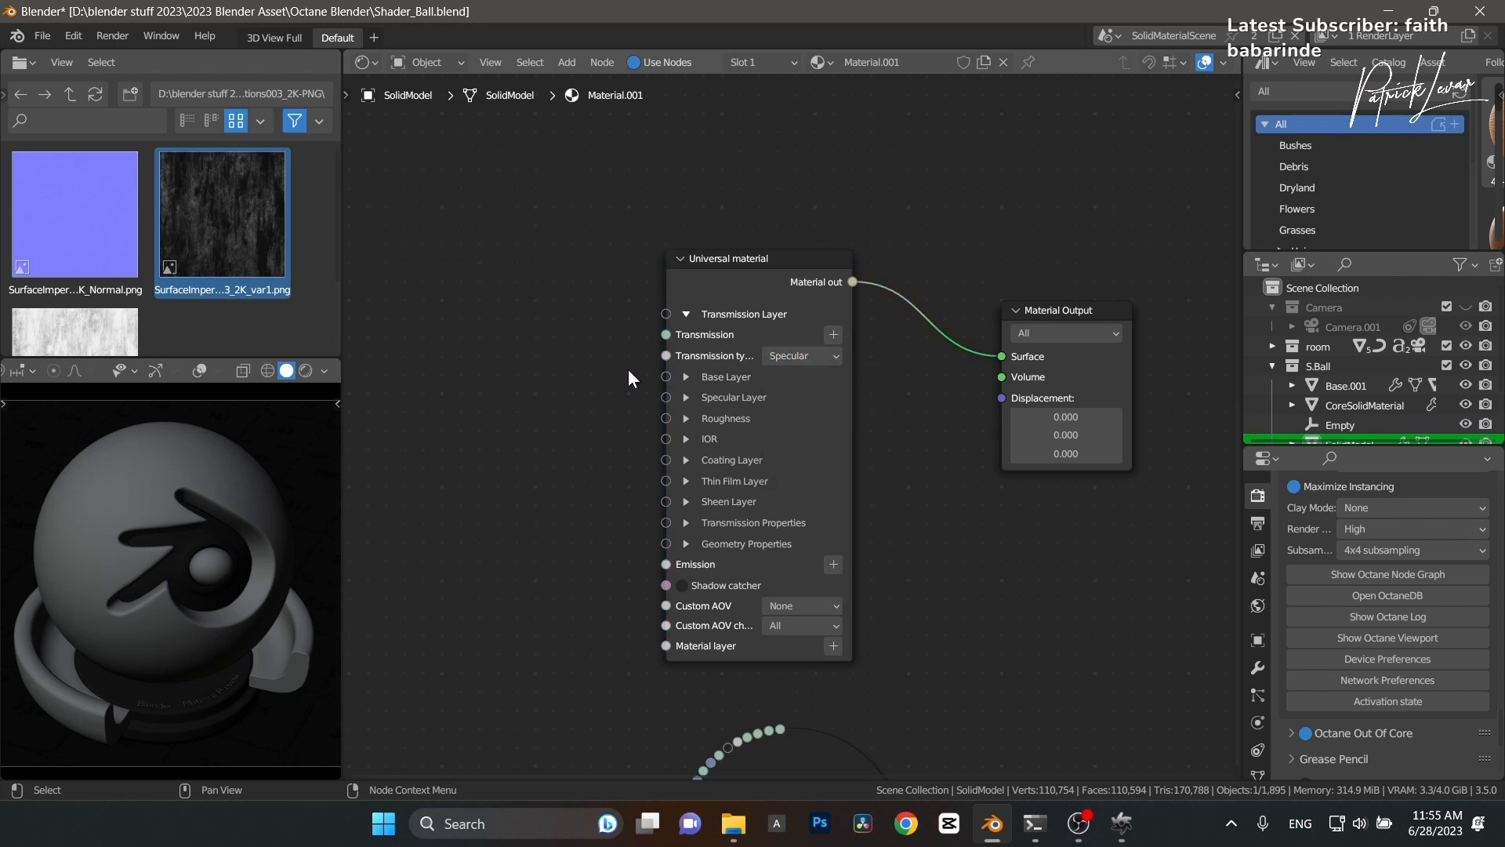
# Expand the Base Layer and Specular Layer sections and set the BSDF model to GGX (energy preserving).
pyautogui.click(687, 377)
pyautogui.moveTo(574, 404); pyautogui.dragTo(597, 364, button='middle')
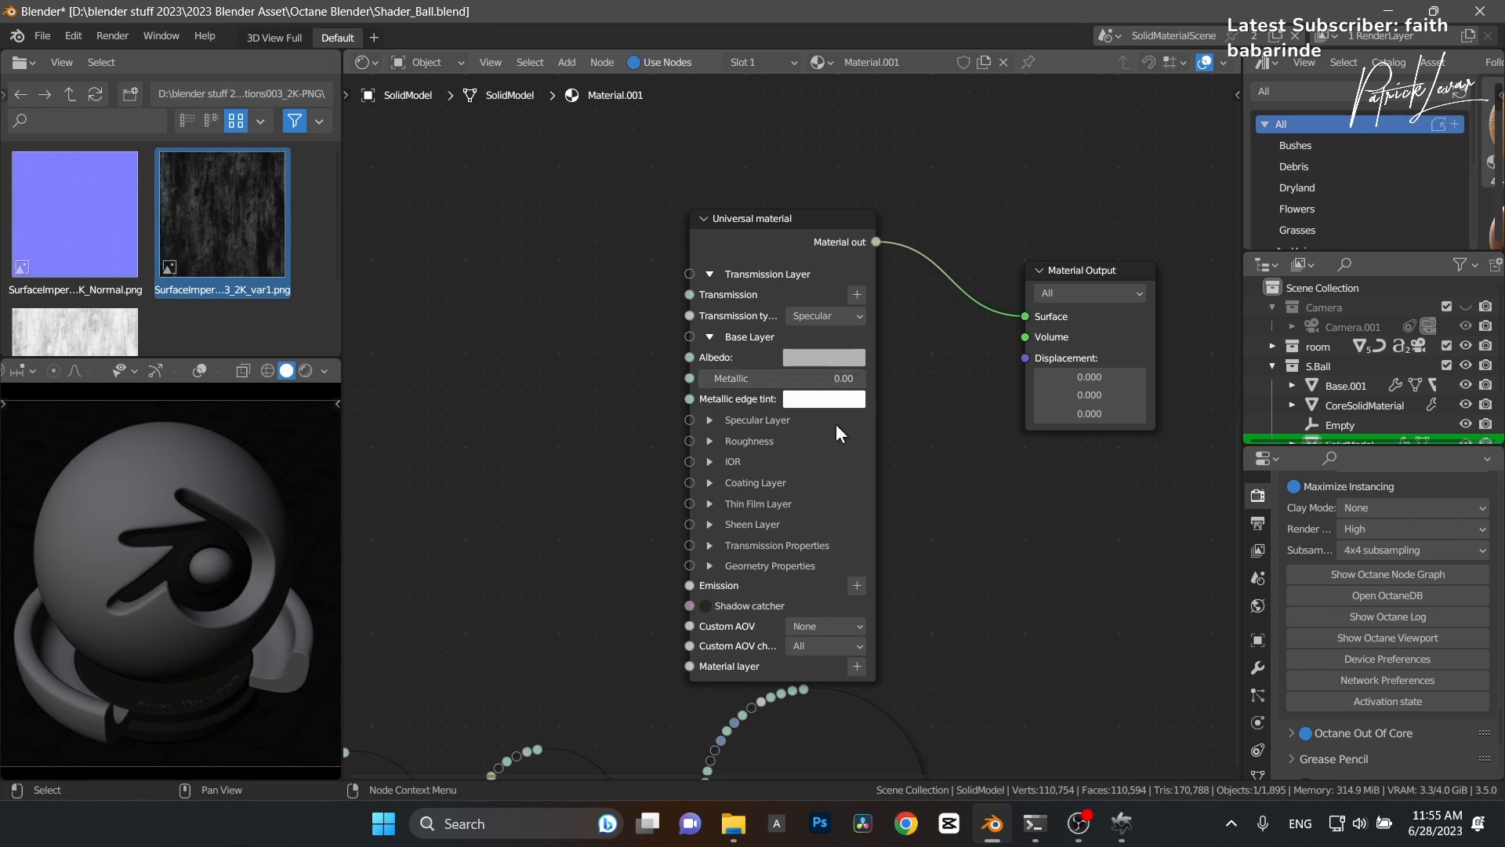
pyautogui.click(710, 421)
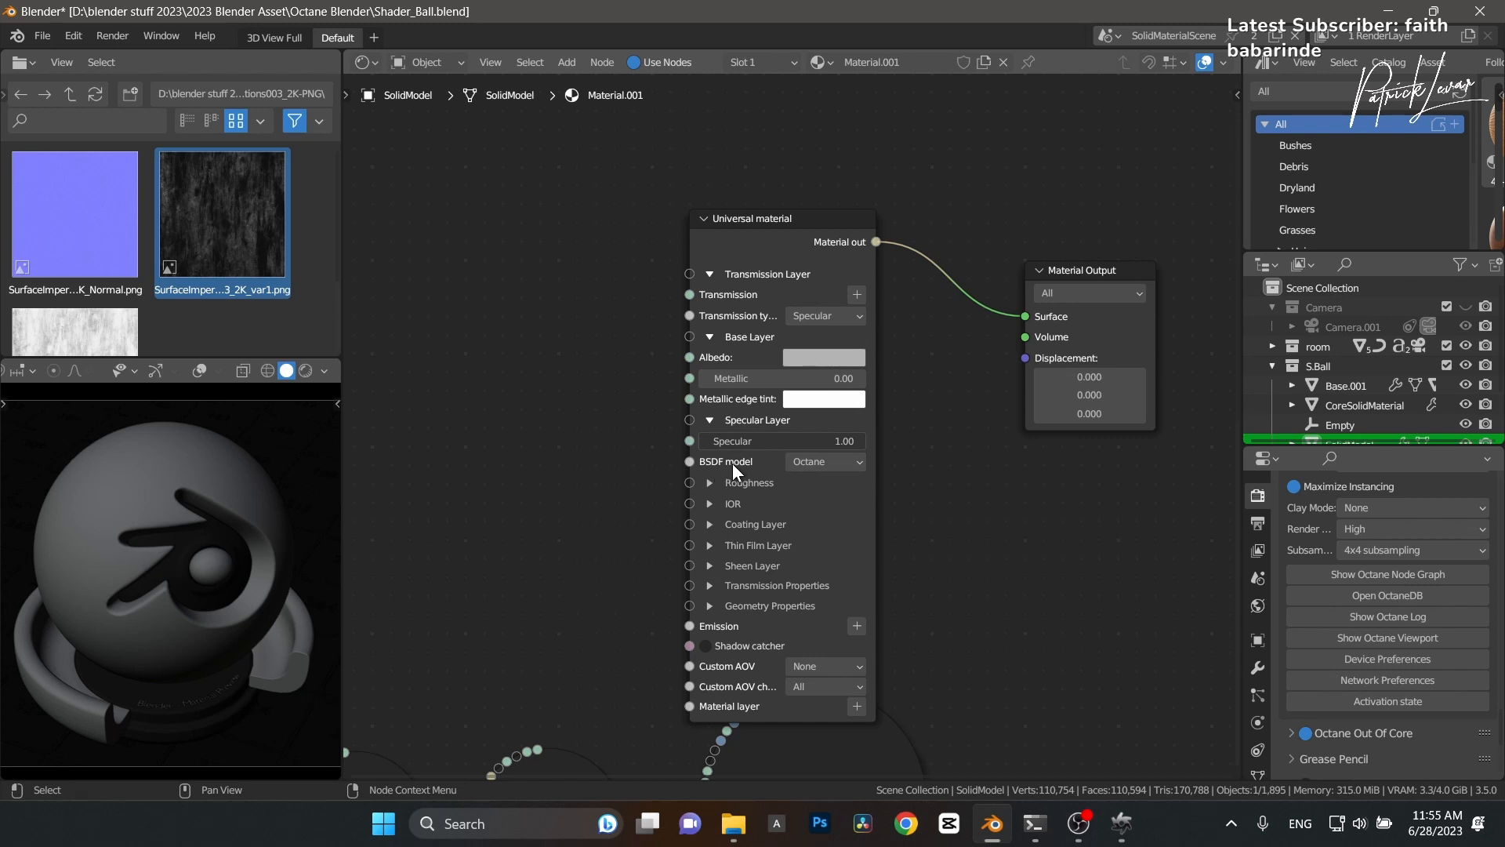
pyautogui.click(849, 467)
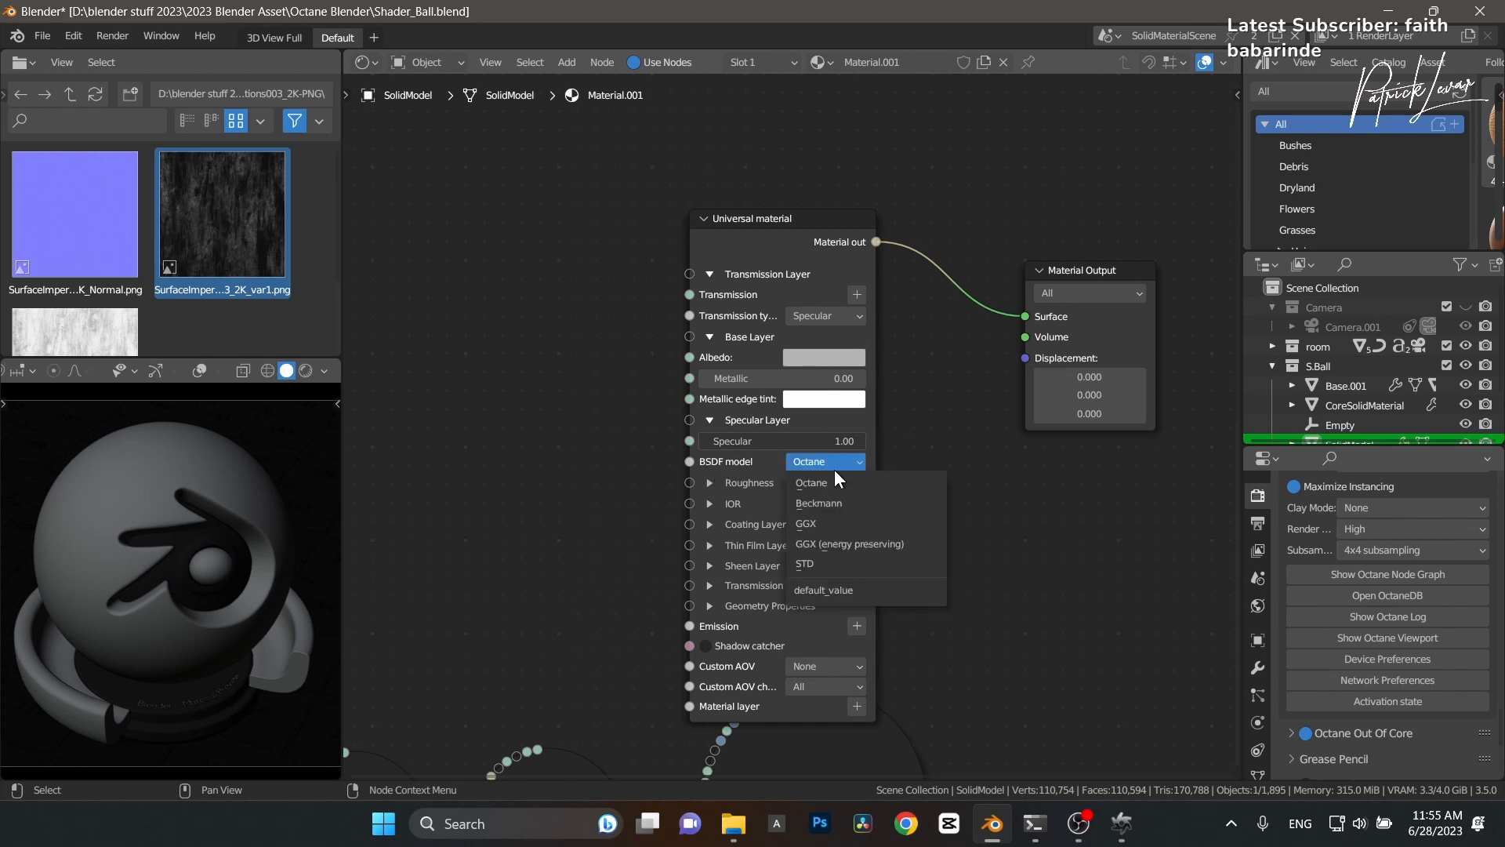
pyautogui.click(853, 544)
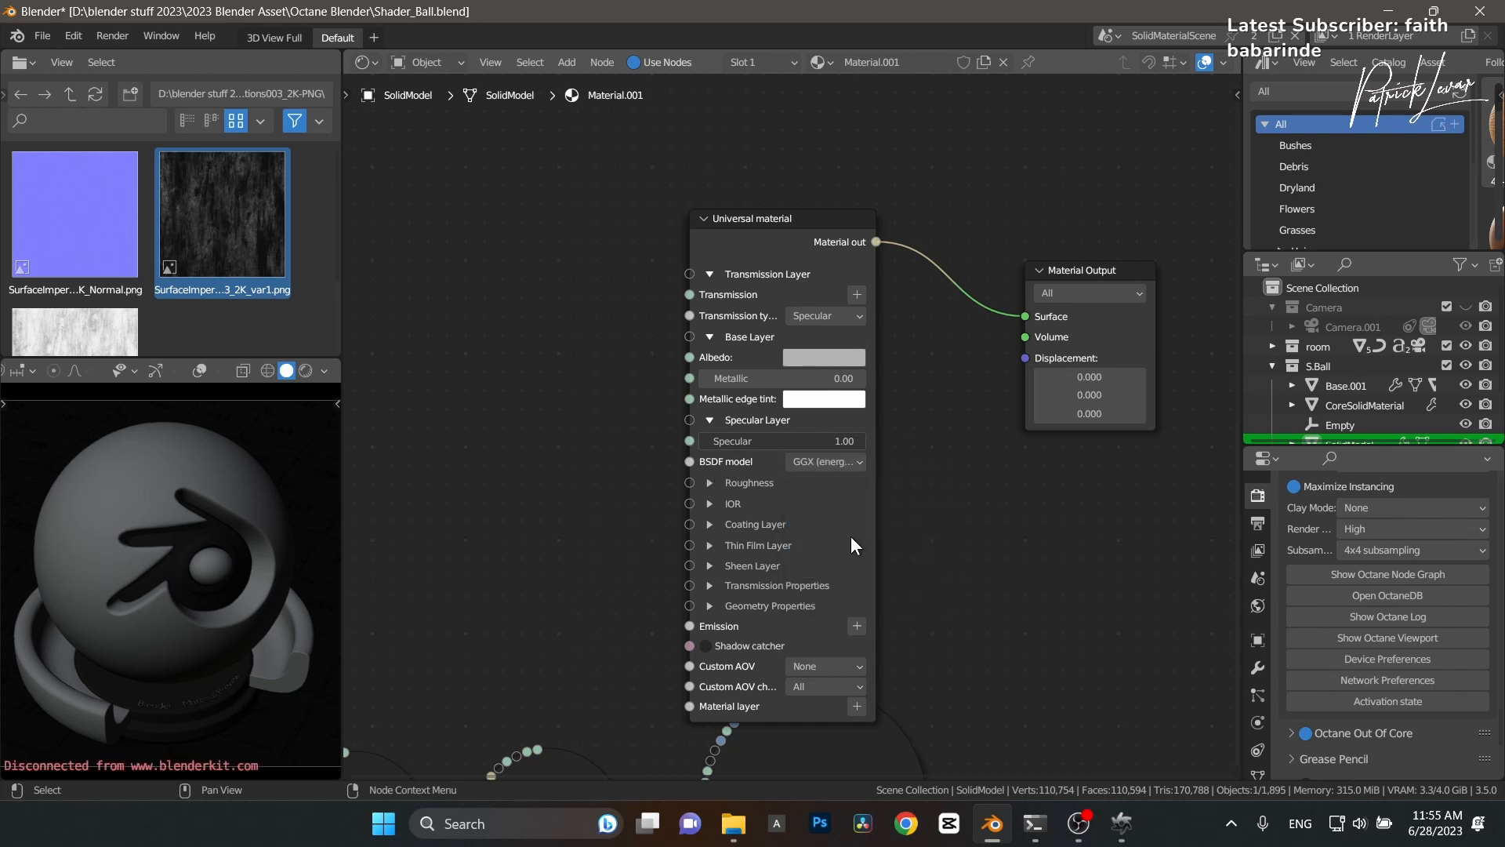
# Expand the Roughness and IOR sections of the Universal material node.
pyautogui.keyDown('ctrl'); pyautogui.moveTo(660, 468); pyautogui.dragTo(651, 396, button='middle'); pyautogui.keyUp('ctrl')
pyautogui.click(698, 439)
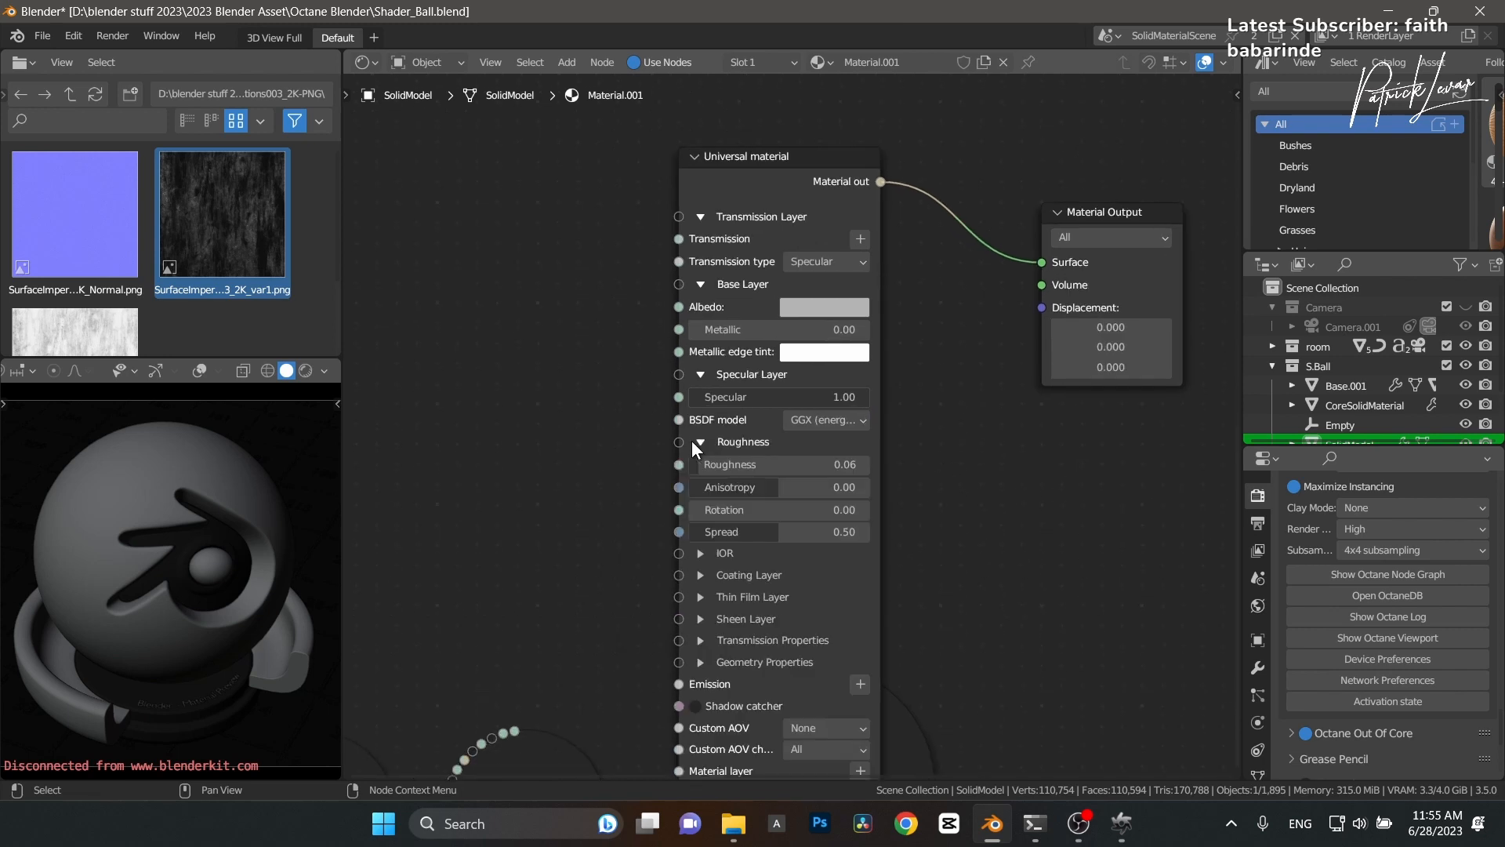
pyautogui.moveTo(596, 473); pyautogui.dragTo(584, 407, button='middle')
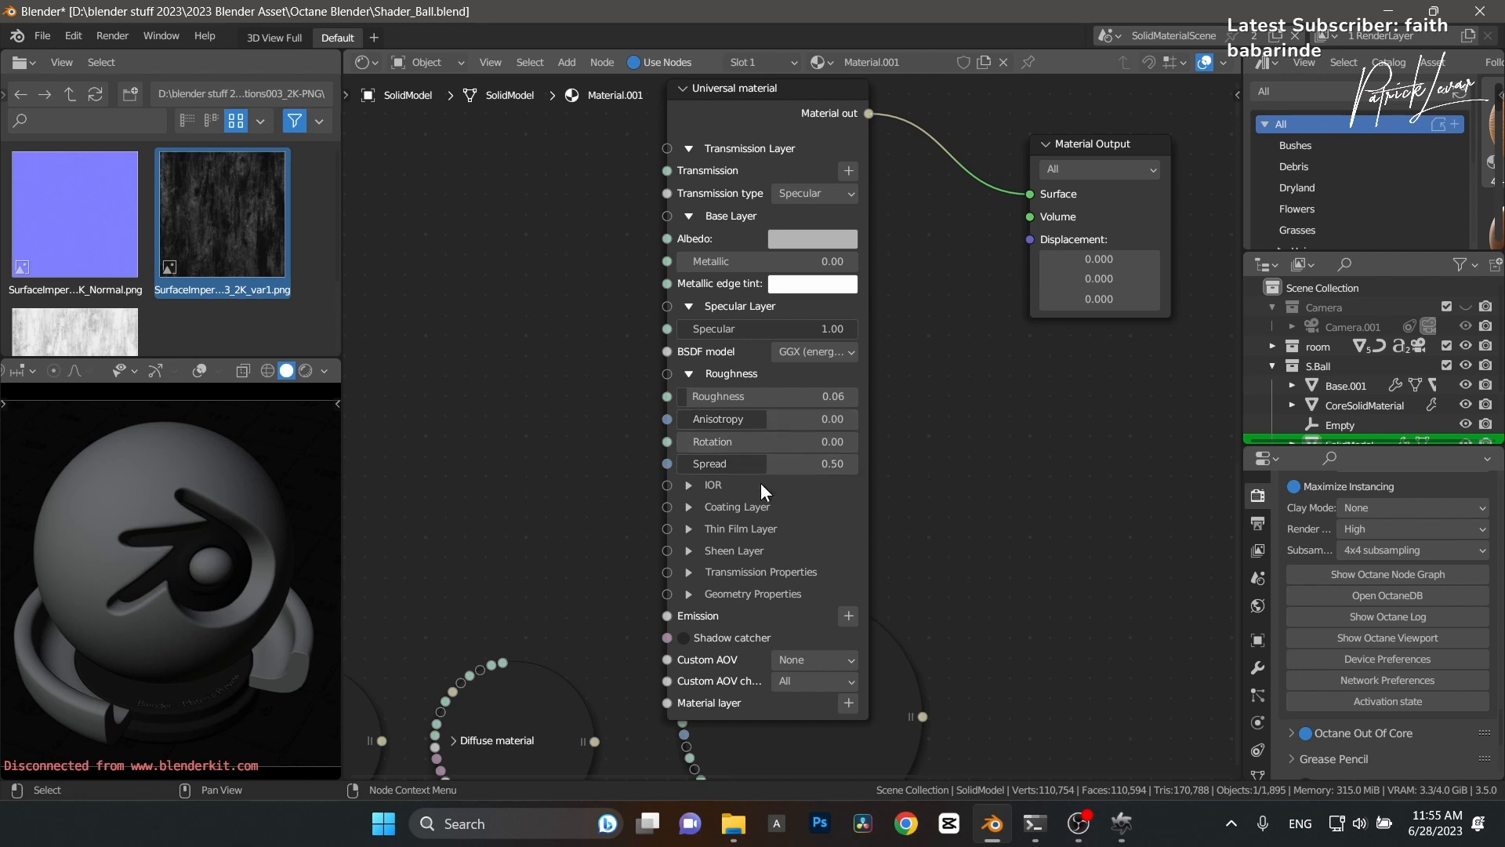
pyautogui.click(689, 485)
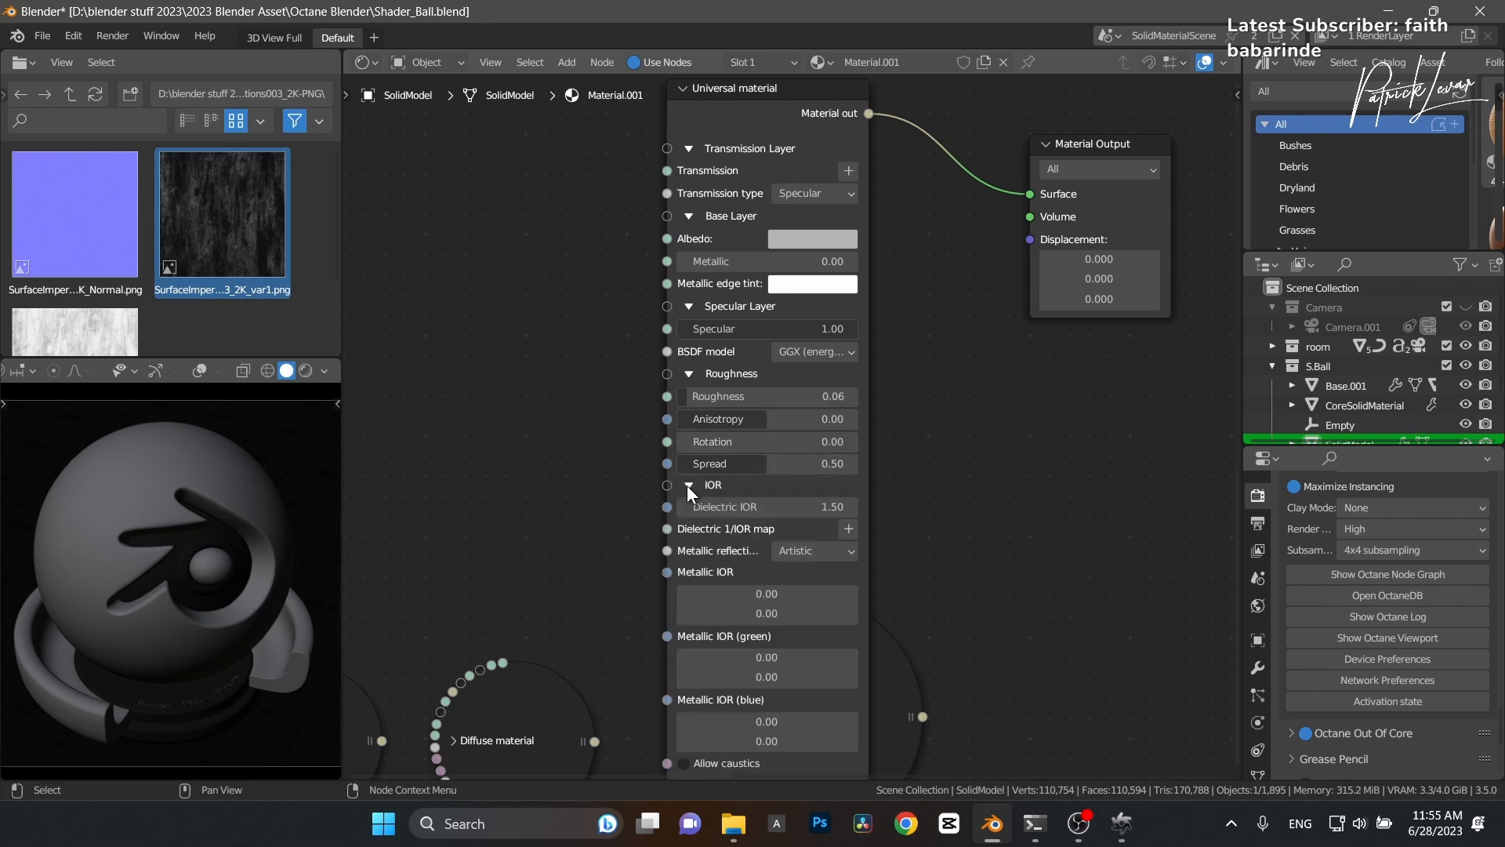
pyautogui.moveTo(930, 567); pyautogui.dragTo(920, 467, button='middle')
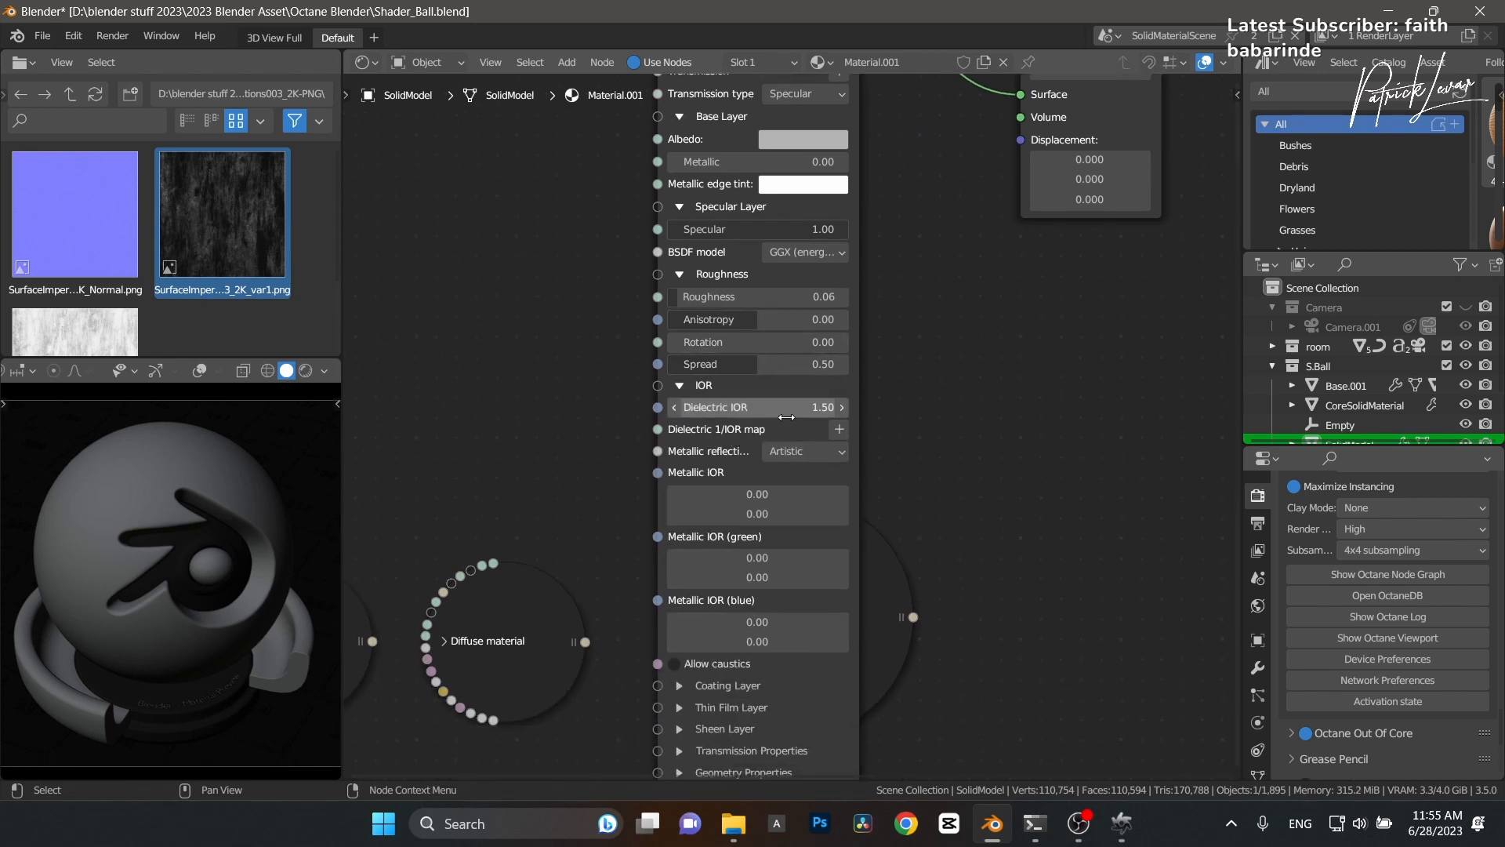
# Widen the Universal material node so its full labels fit, and check the Dielectric 1/IOR map and Metallic reflection mode options.
pyautogui.click(839, 433)
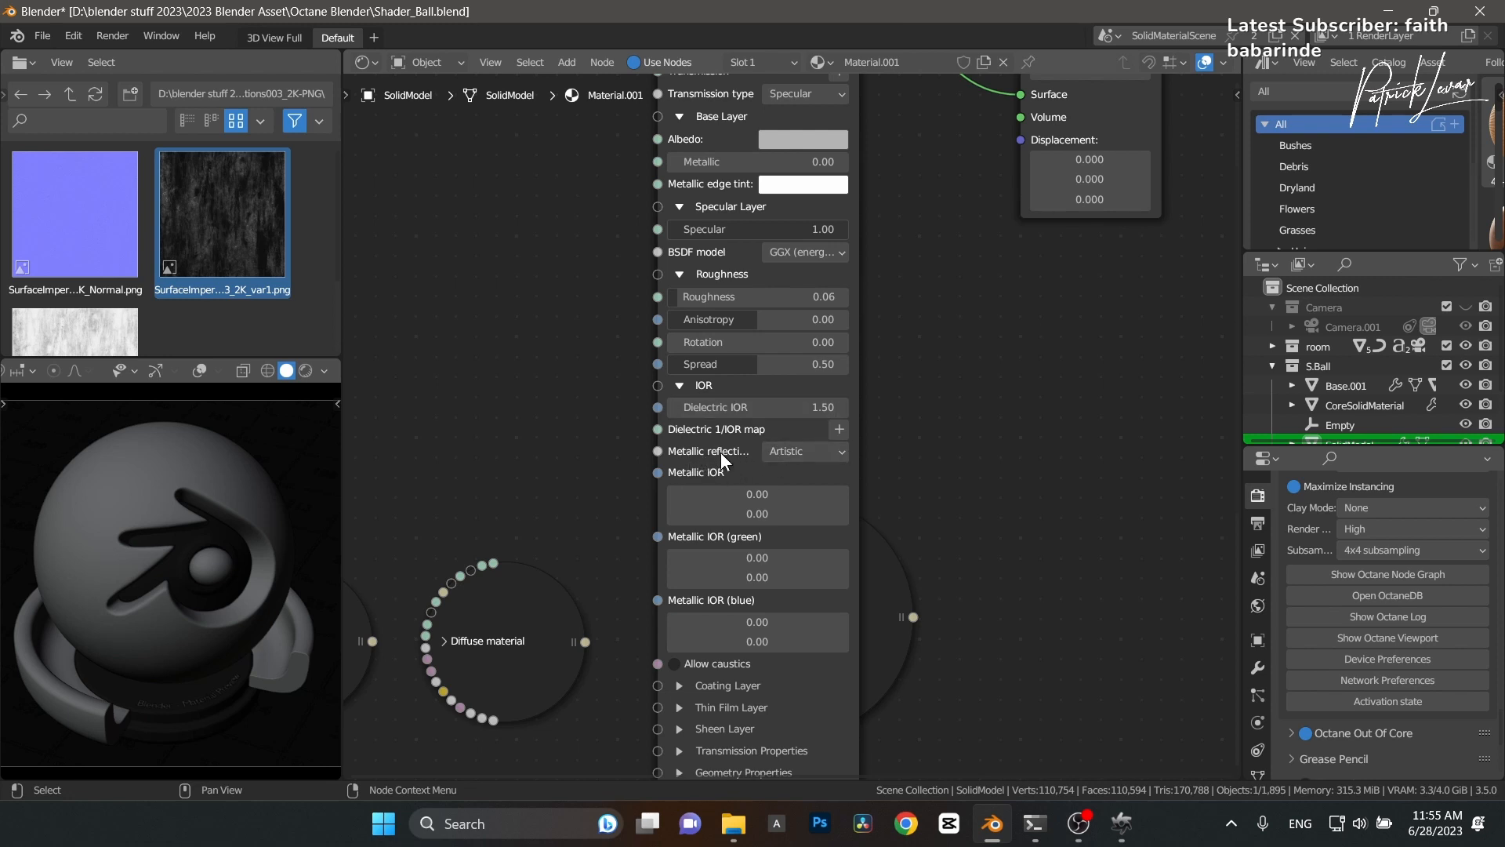
pyautogui.moveTo(855, 478); pyautogui.dragTo(980, 477)
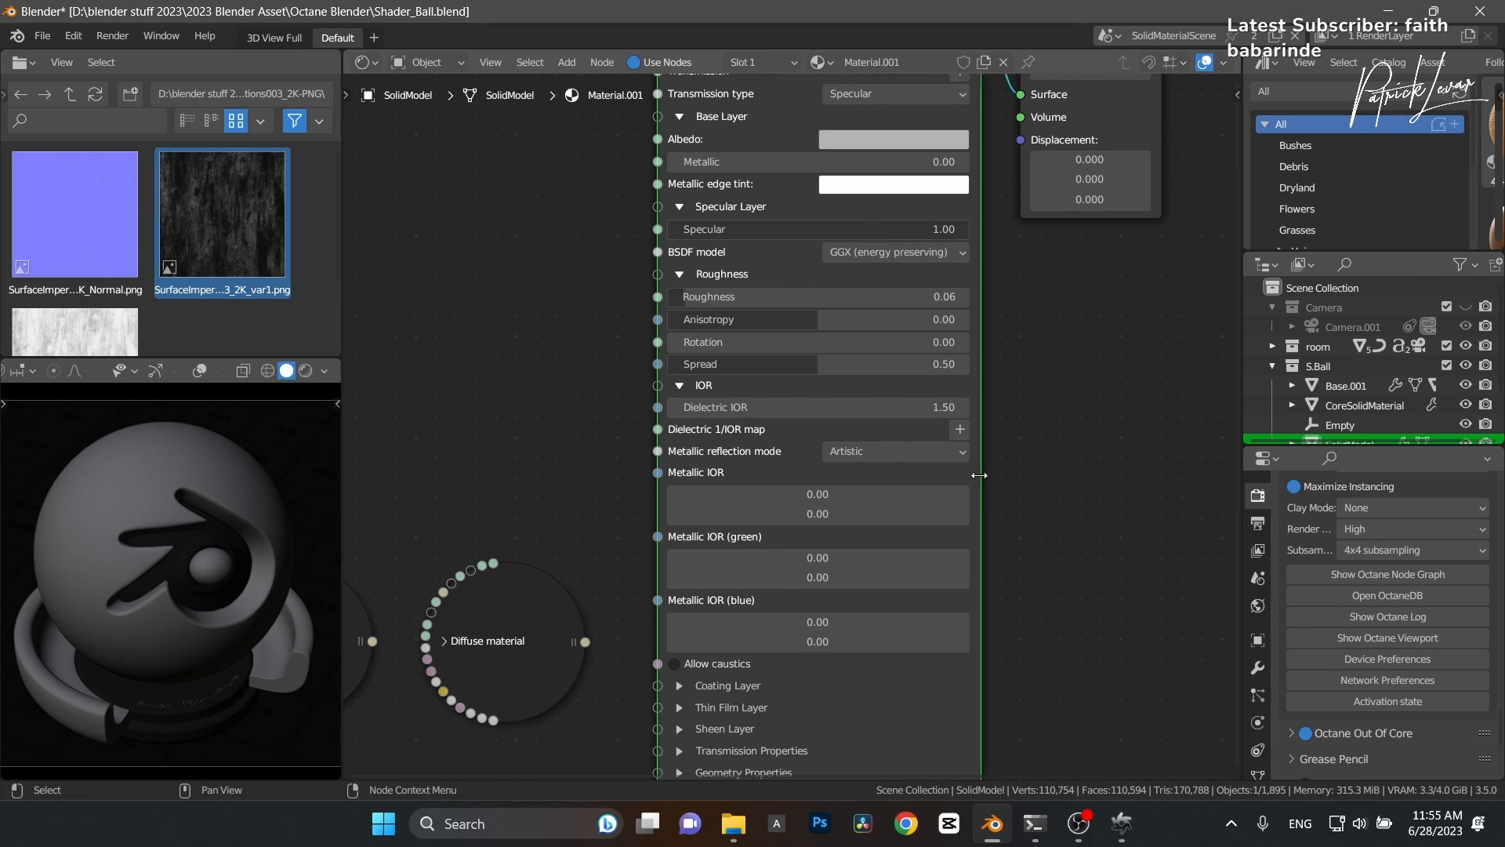
pyautogui.click(861, 453)
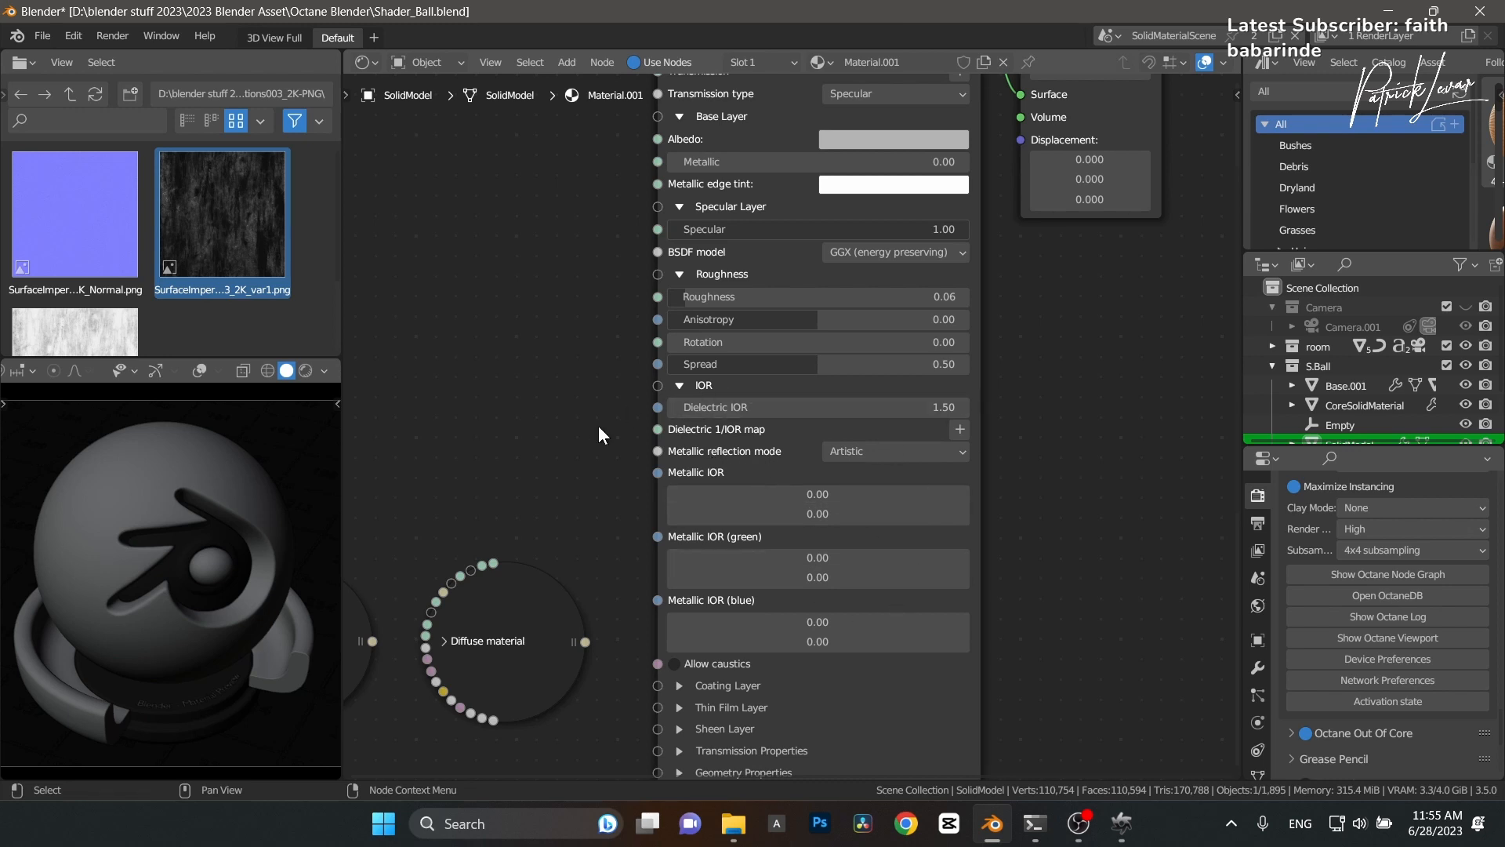
# Expand the Coating Layer, Thin Film Layer and Sheen Layer sections of the Universal material node.
pyautogui.moveTo(1047, 552); pyautogui.dragTo(1059, 337, button='middle')
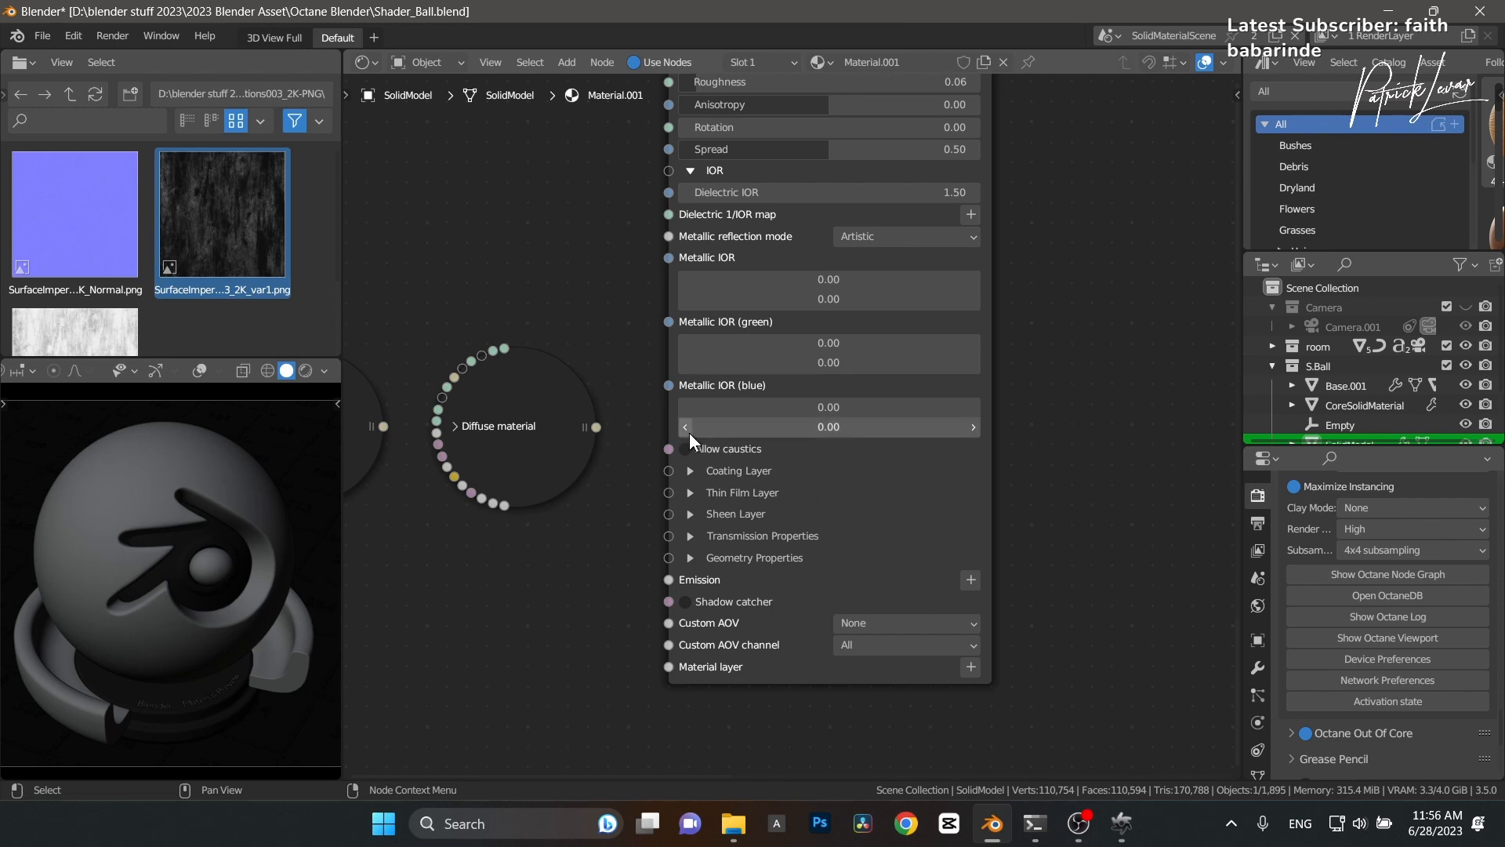
pyautogui.click(690, 470)
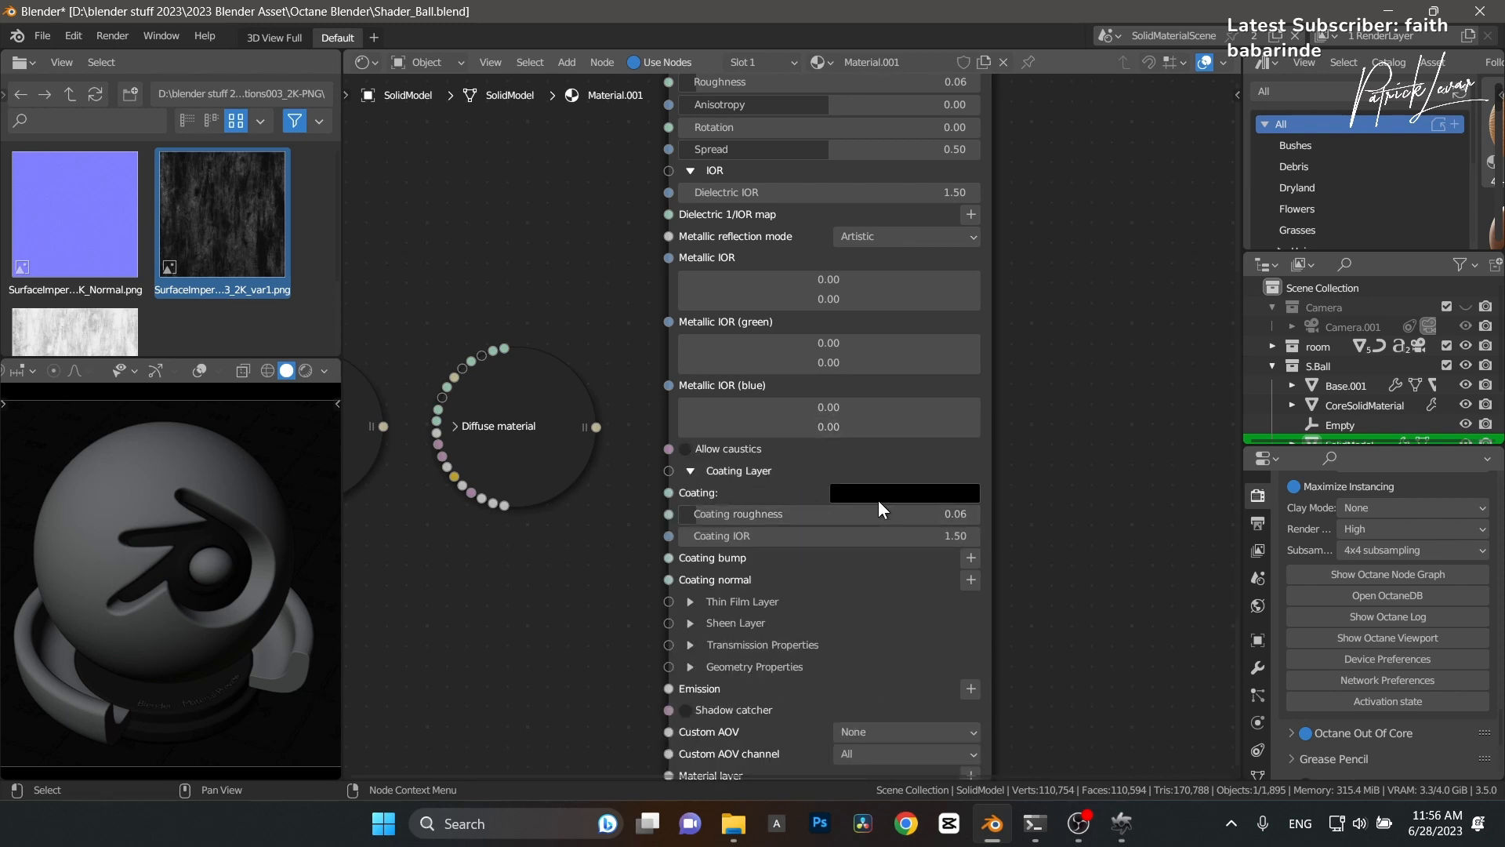
pyautogui.moveTo(1044, 596); pyautogui.dragTo(1033, 516, button='middle')
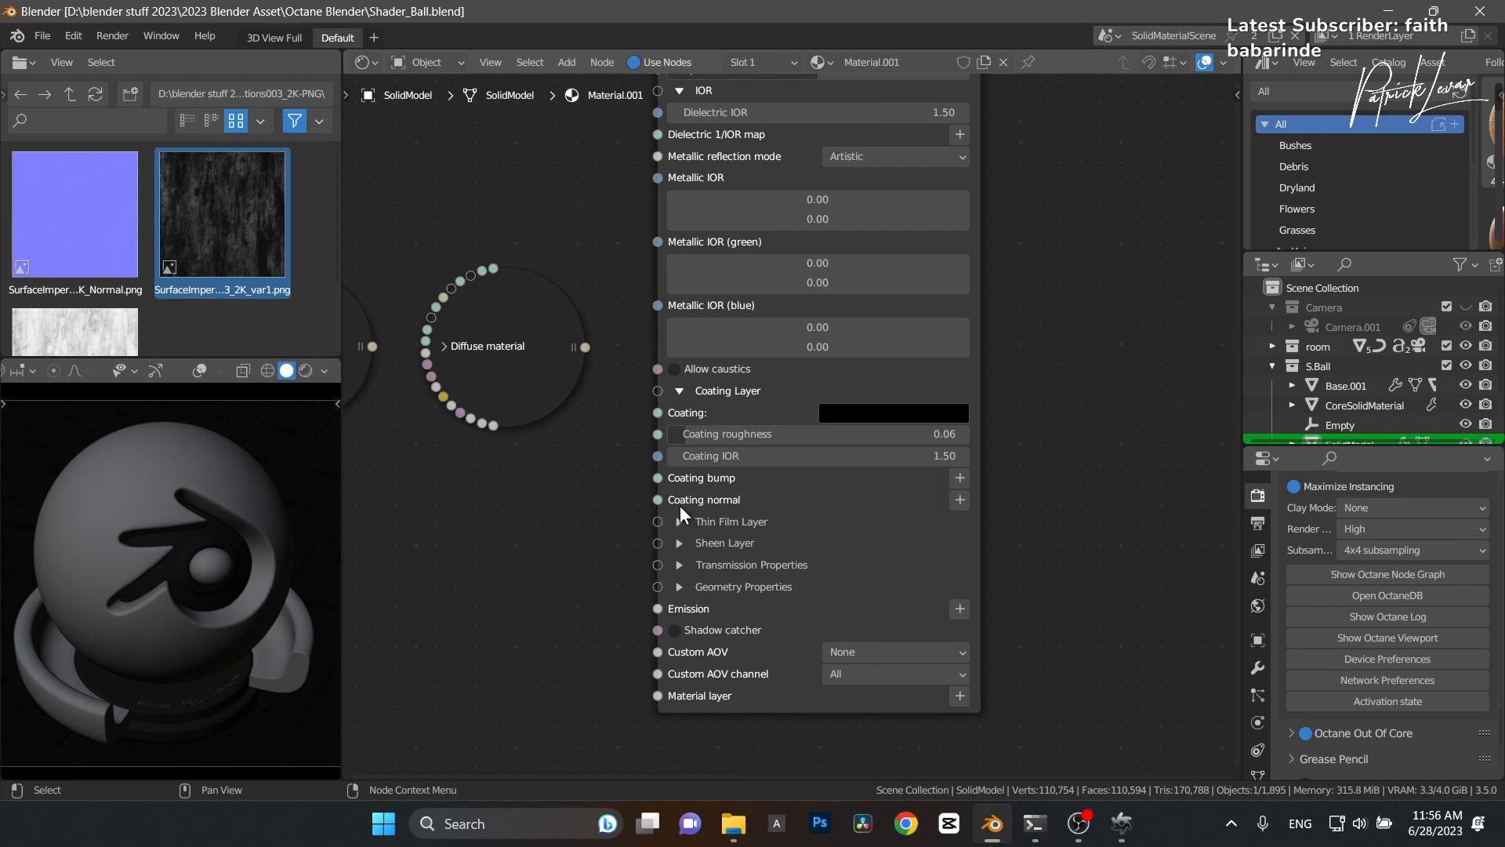
pyautogui.moveTo(956, 577); pyautogui.dragTo(951, 524, button='middle')
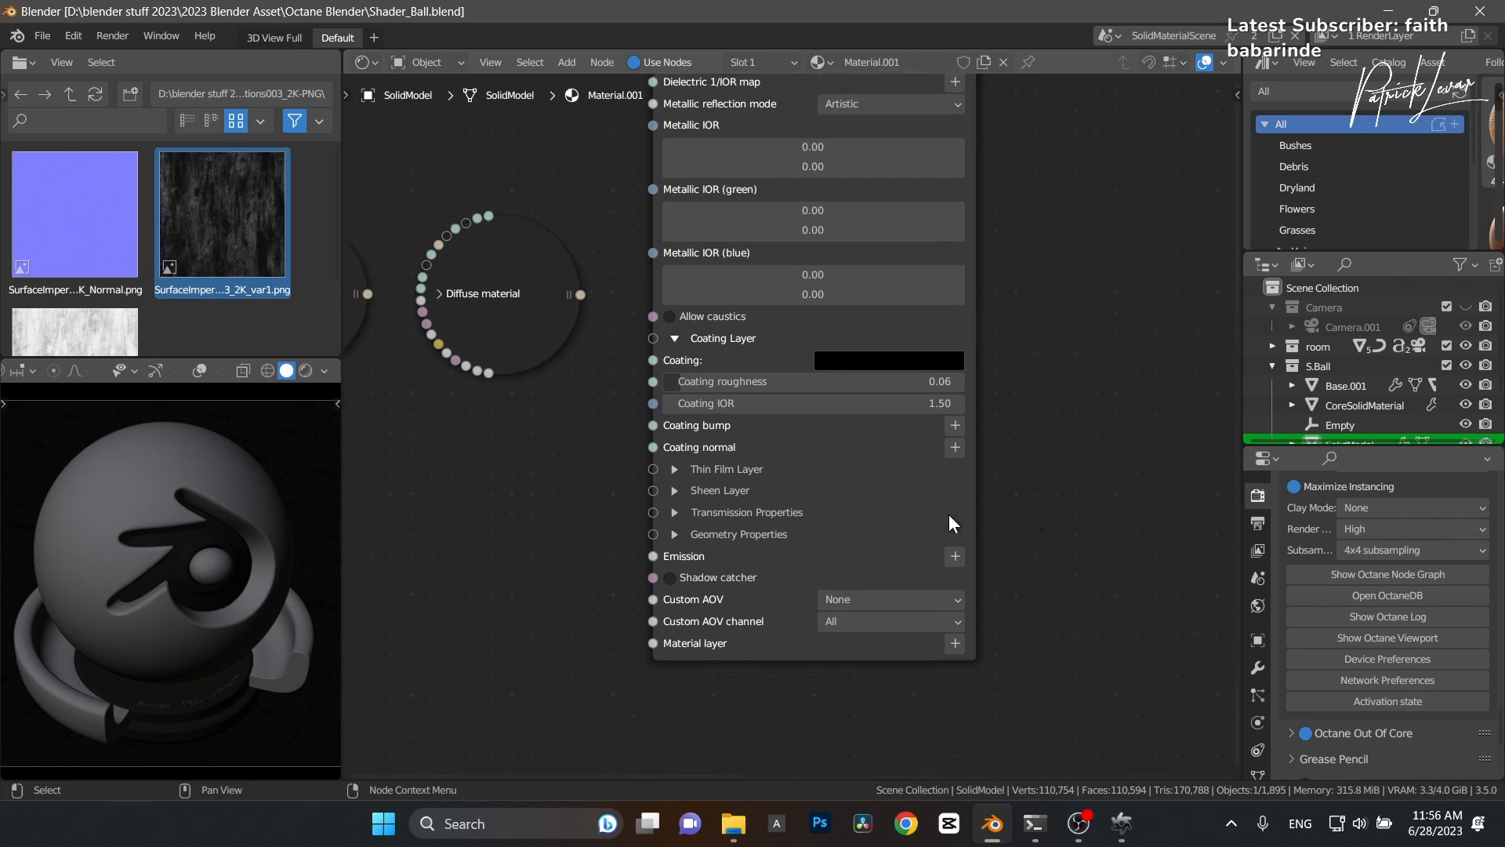
pyautogui.click(686, 468)
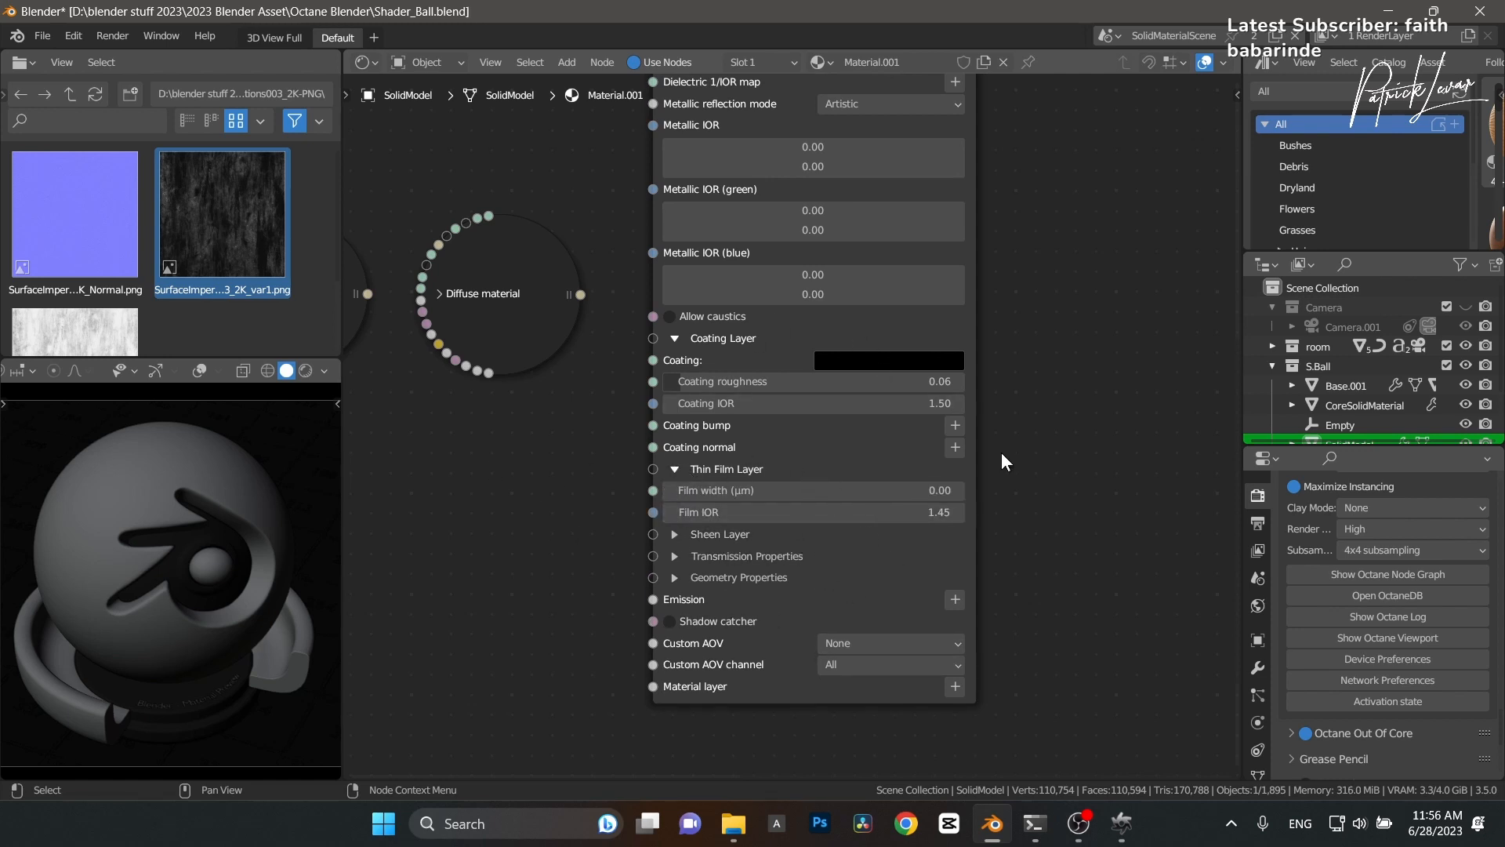
pyautogui.click(665, 531)
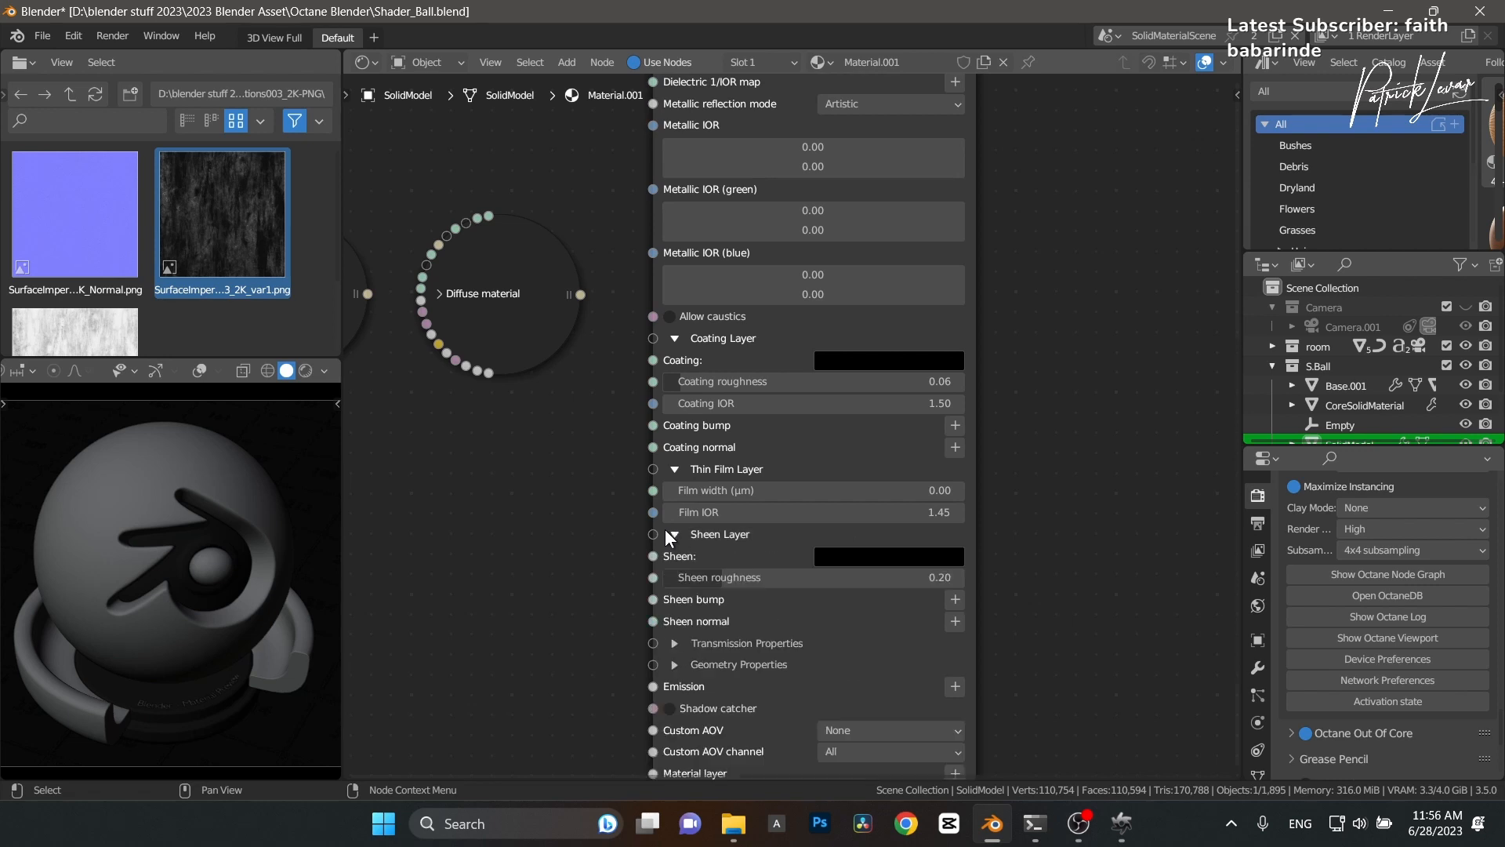
pyautogui.moveTo(494, 565); pyautogui.dragTo(497, 455, button='middle')
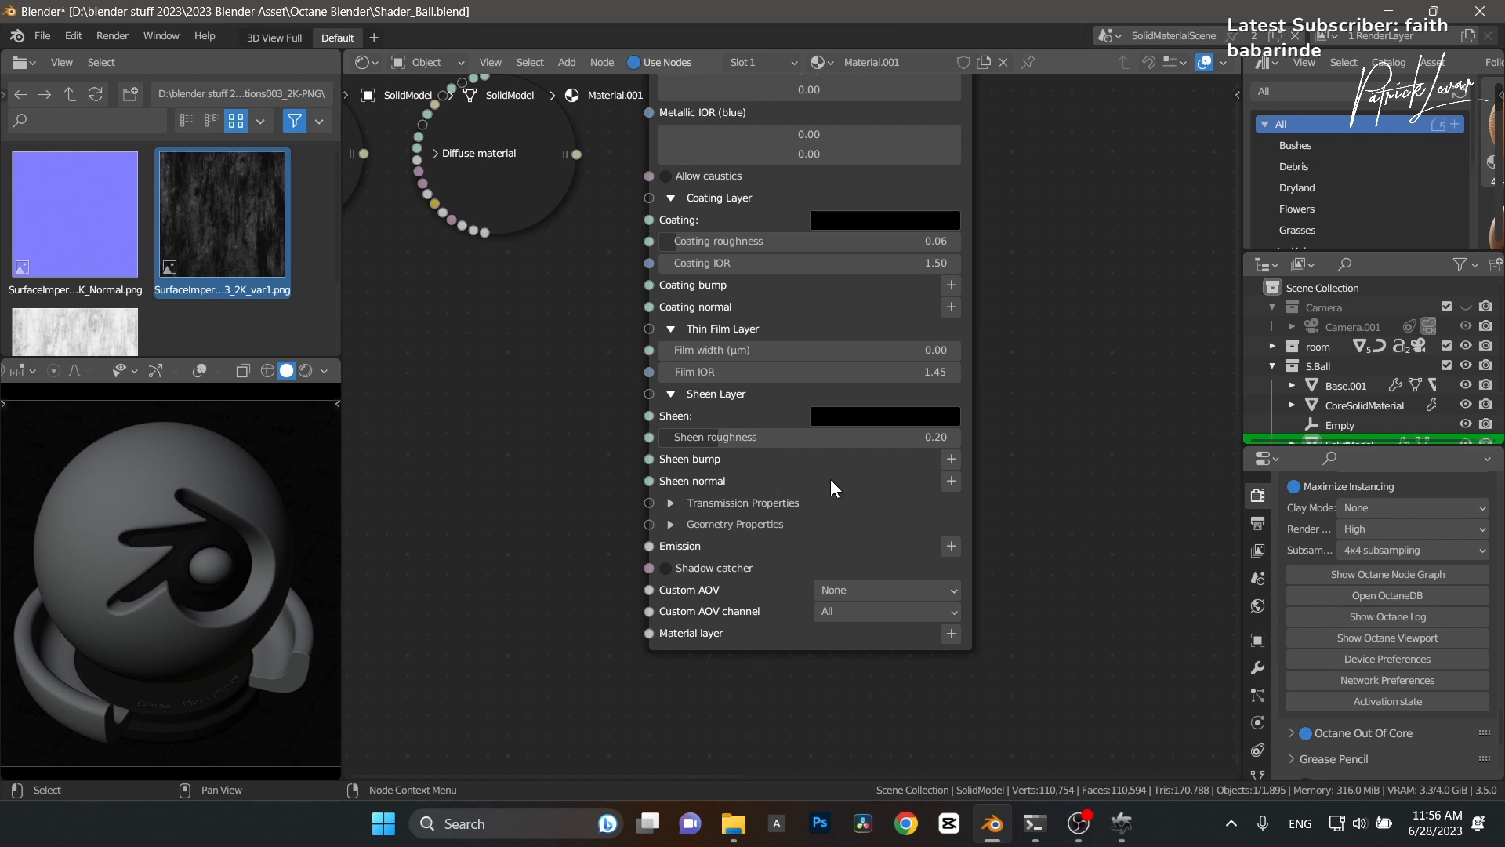
# Expand the Transmission Properties and Geometry Properties sections of the Universal material node and look through the options down to Material layer.
pyautogui.click(670, 503)
pyautogui.scroll(2, 554, 522)
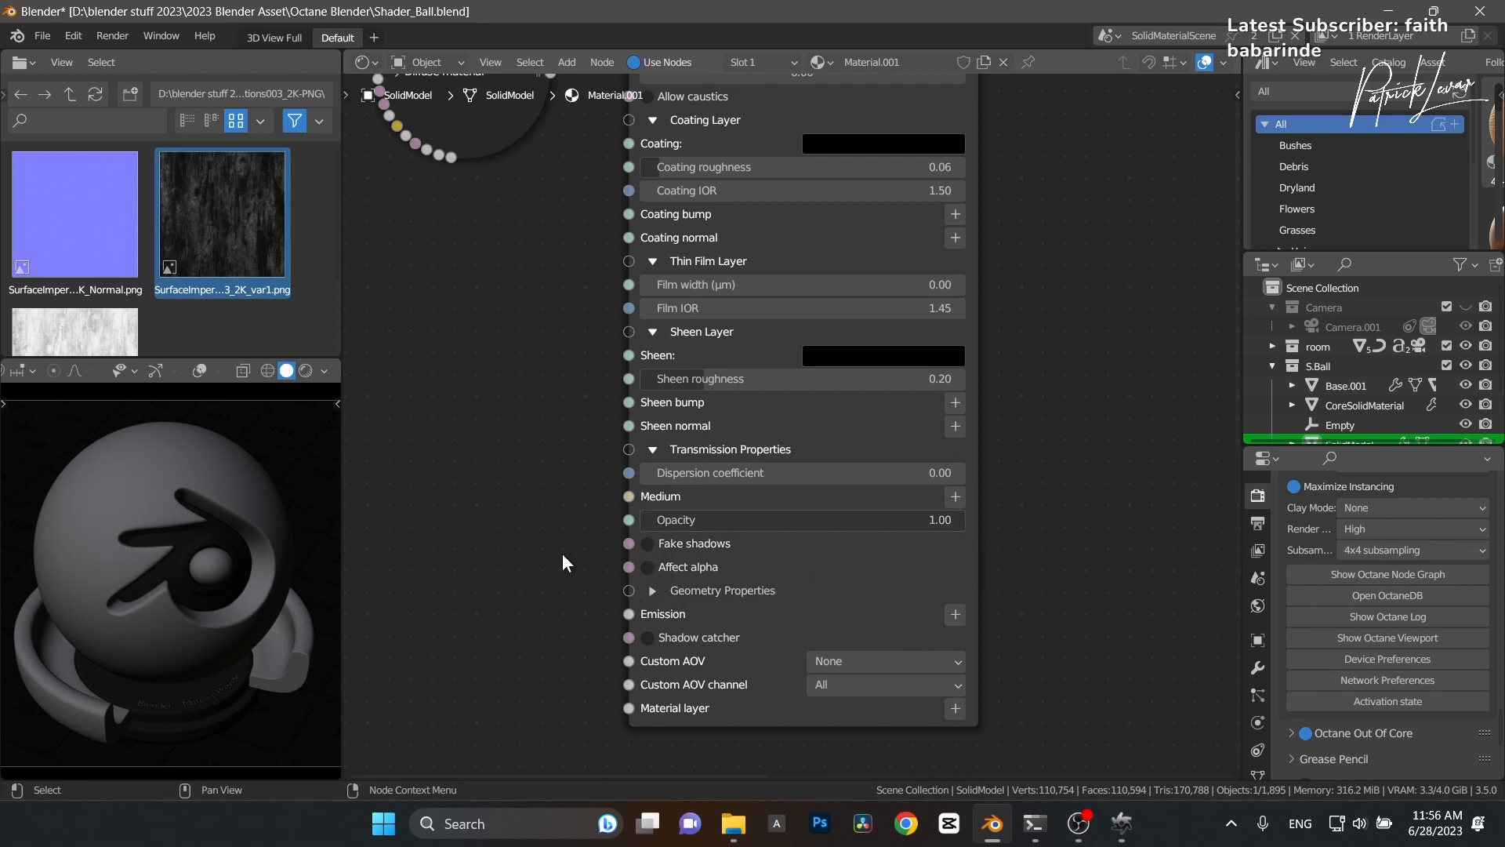
pyautogui.moveTo(562, 553); pyautogui.dragTo(564, 479, button='middle')
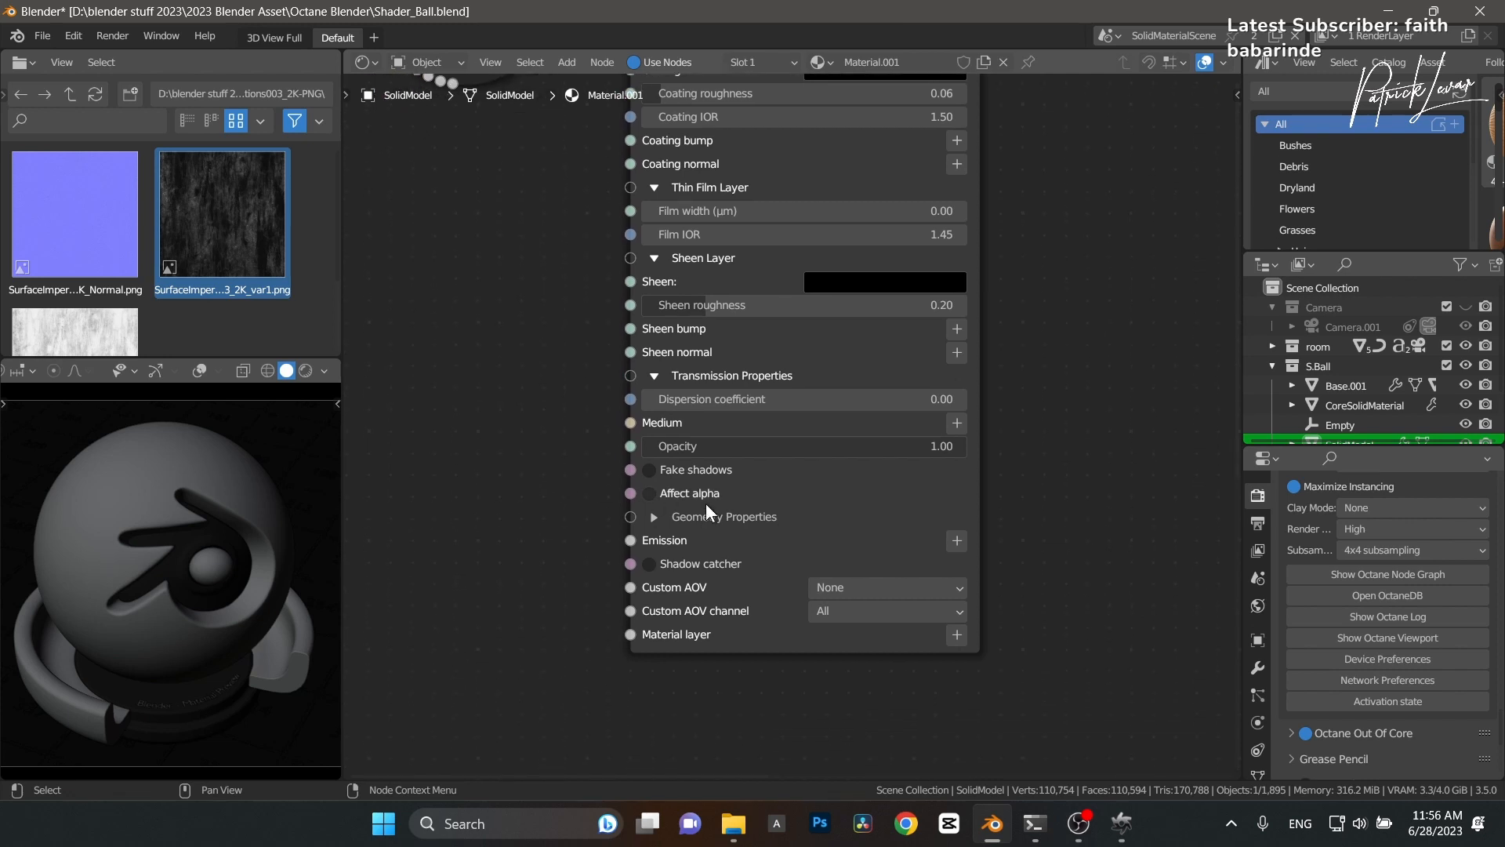
pyautogui.click(653, 517)
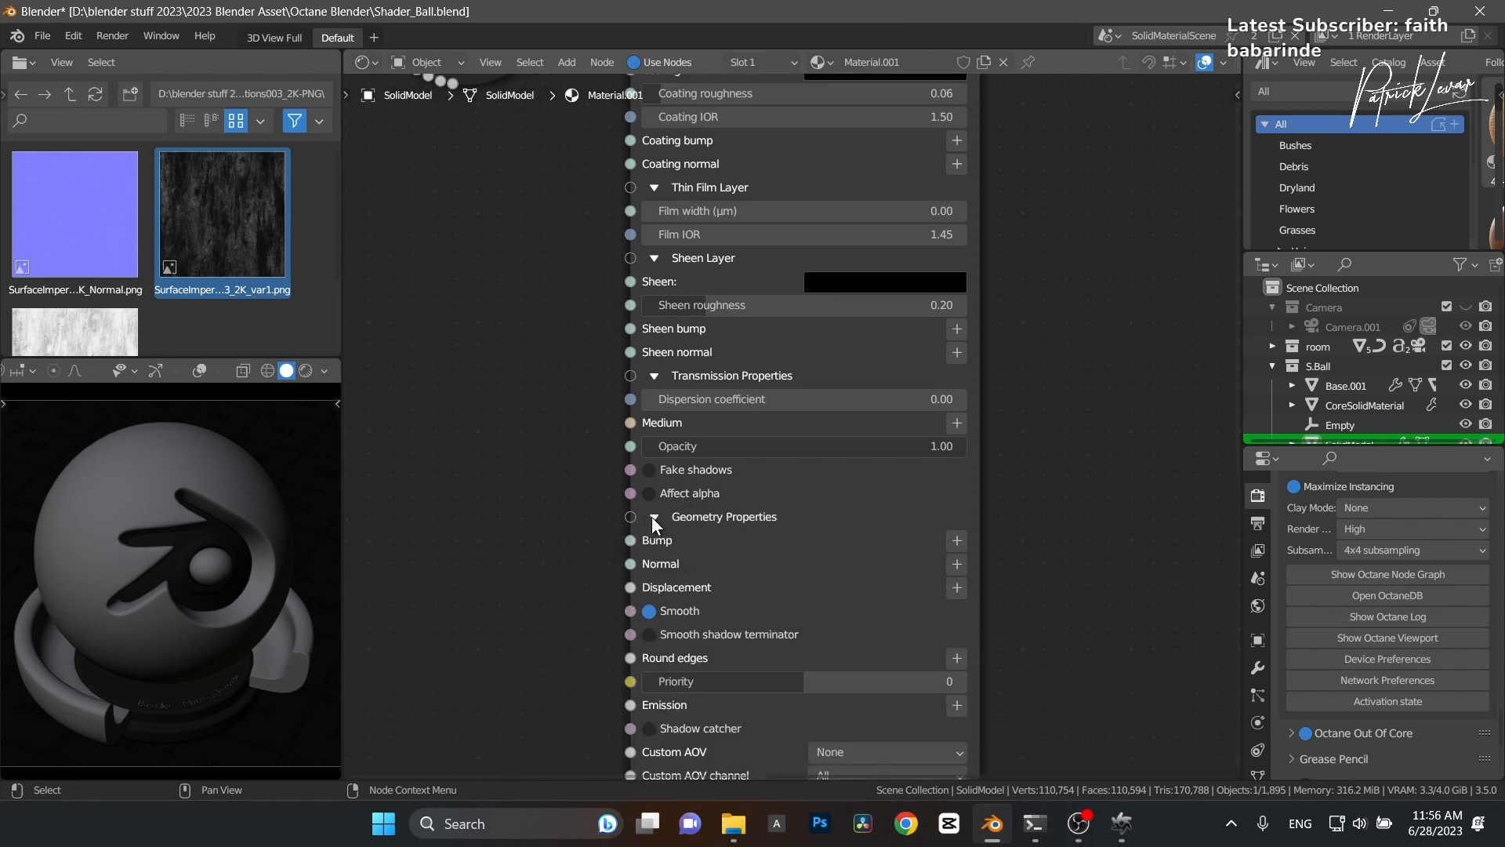
pyautogui.moveTo(555, 541); pyautogui.dragTo(556, 453, button='middle')
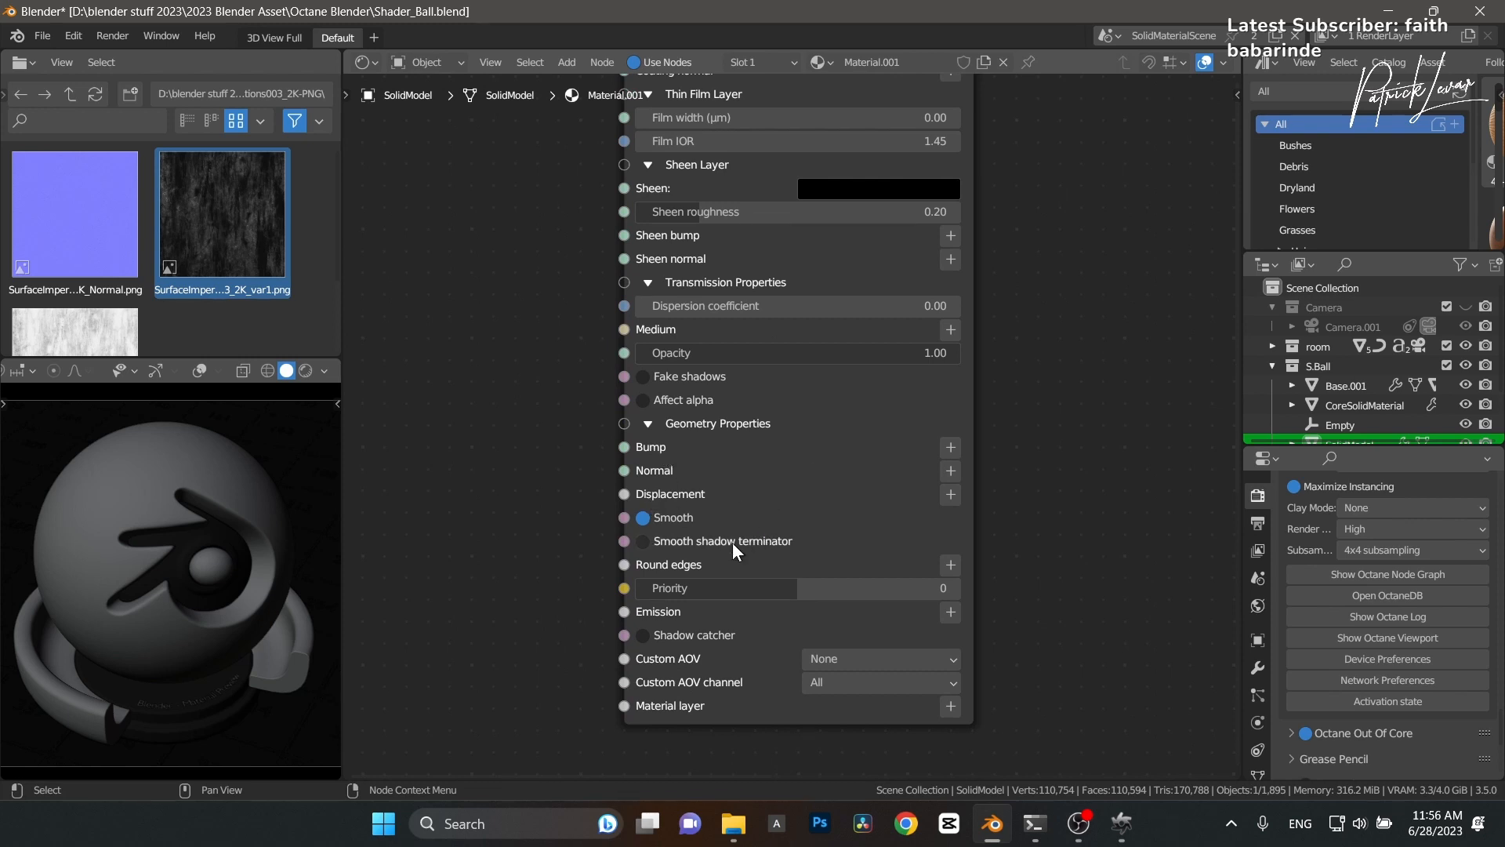
pyautogui.moveTo(523, 628); pyautogui.dragTo(557, 543, button='middle')
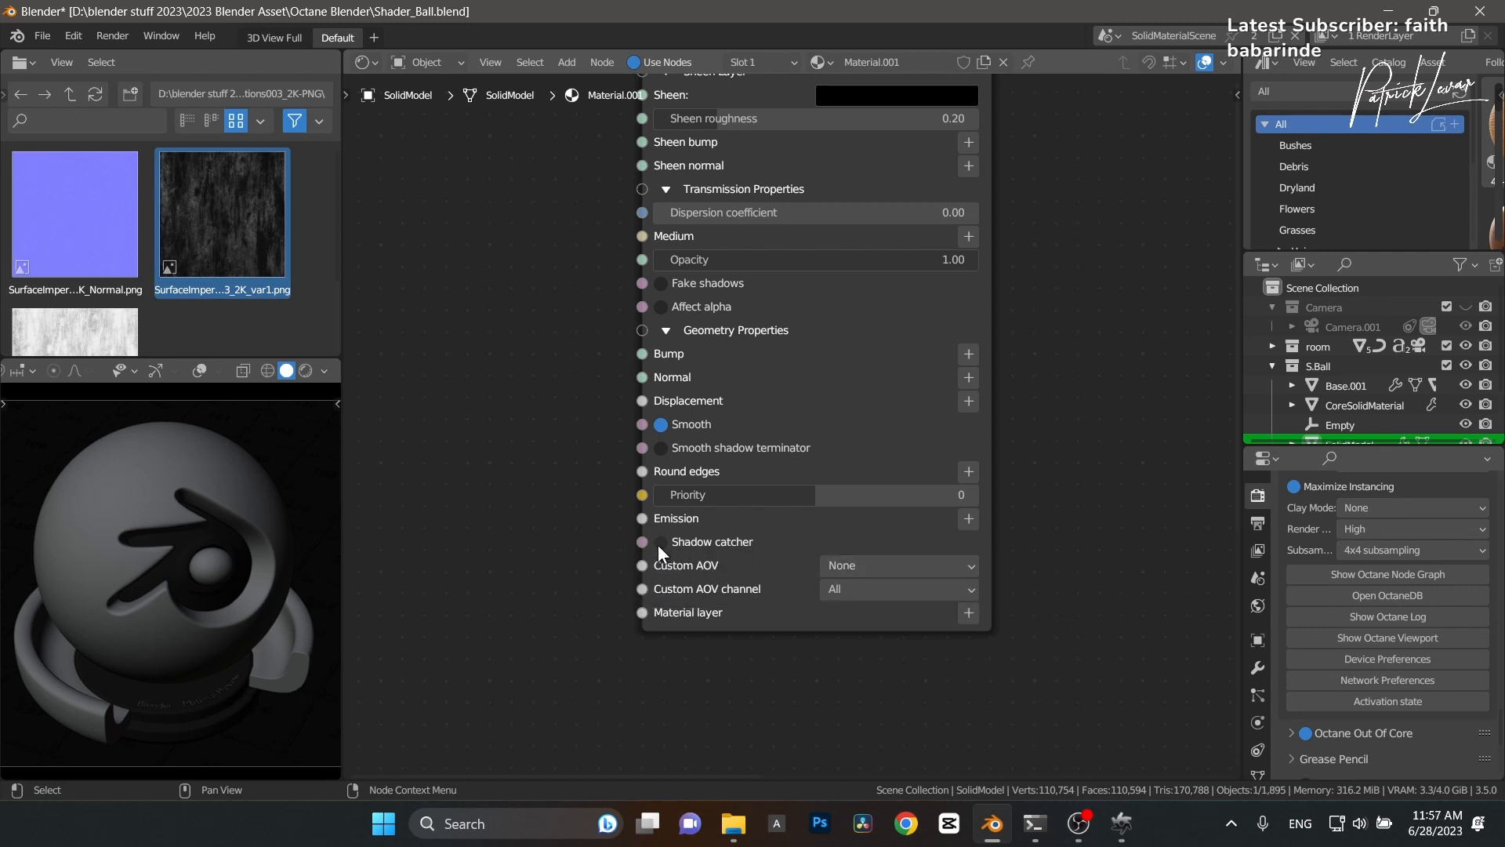
pyautogui.moveTo(702, 595); pyautogui.dragTo(718, 523, button='middle')
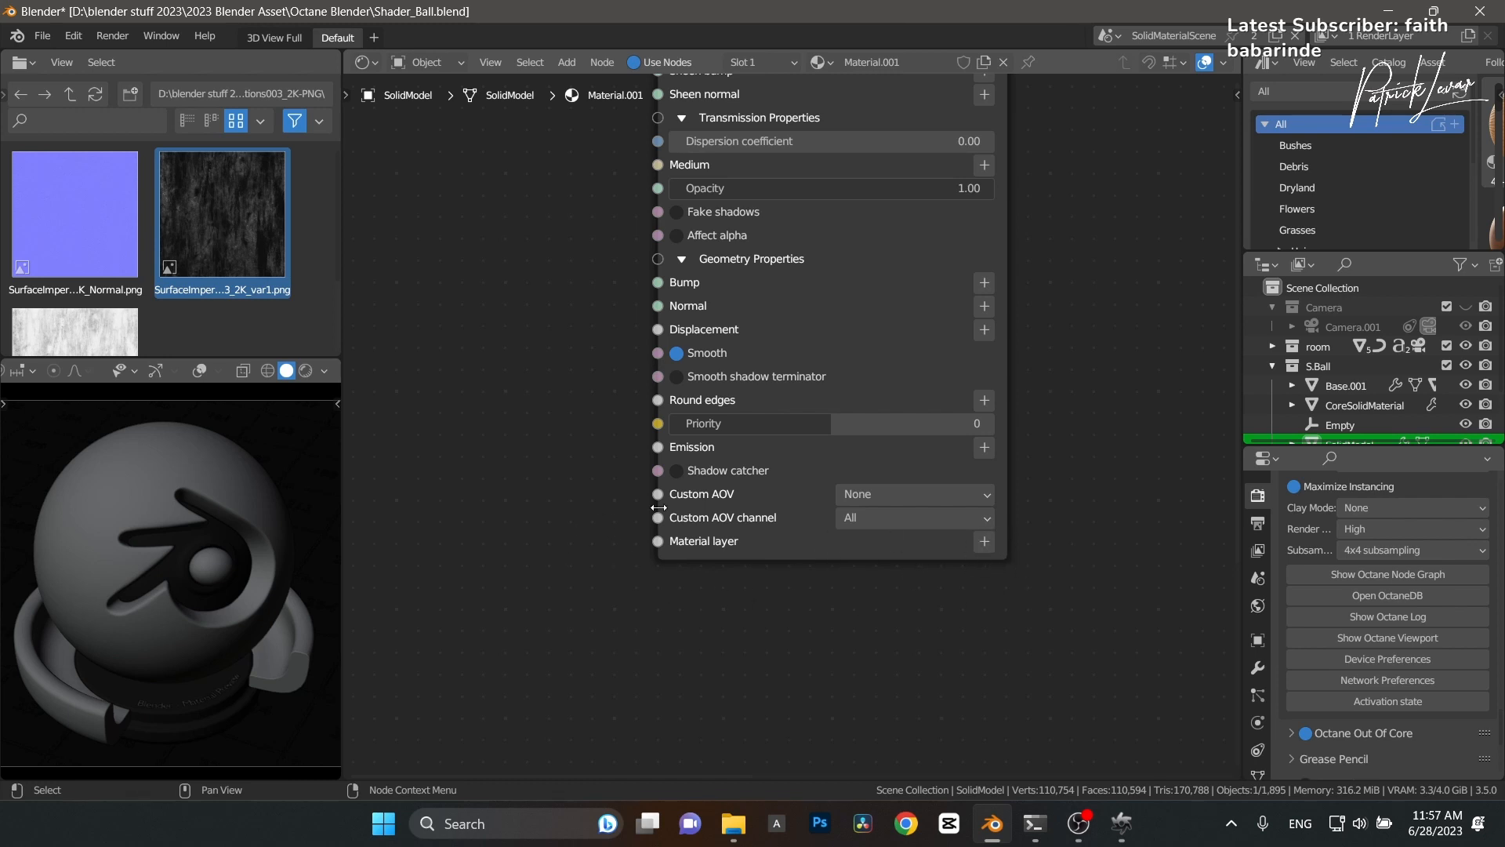
# Add a Material layer group node to the Material layer input, place it beside the Universal material node and select it.
pyautogui.click(985, 541)
pyautogui.press('g')
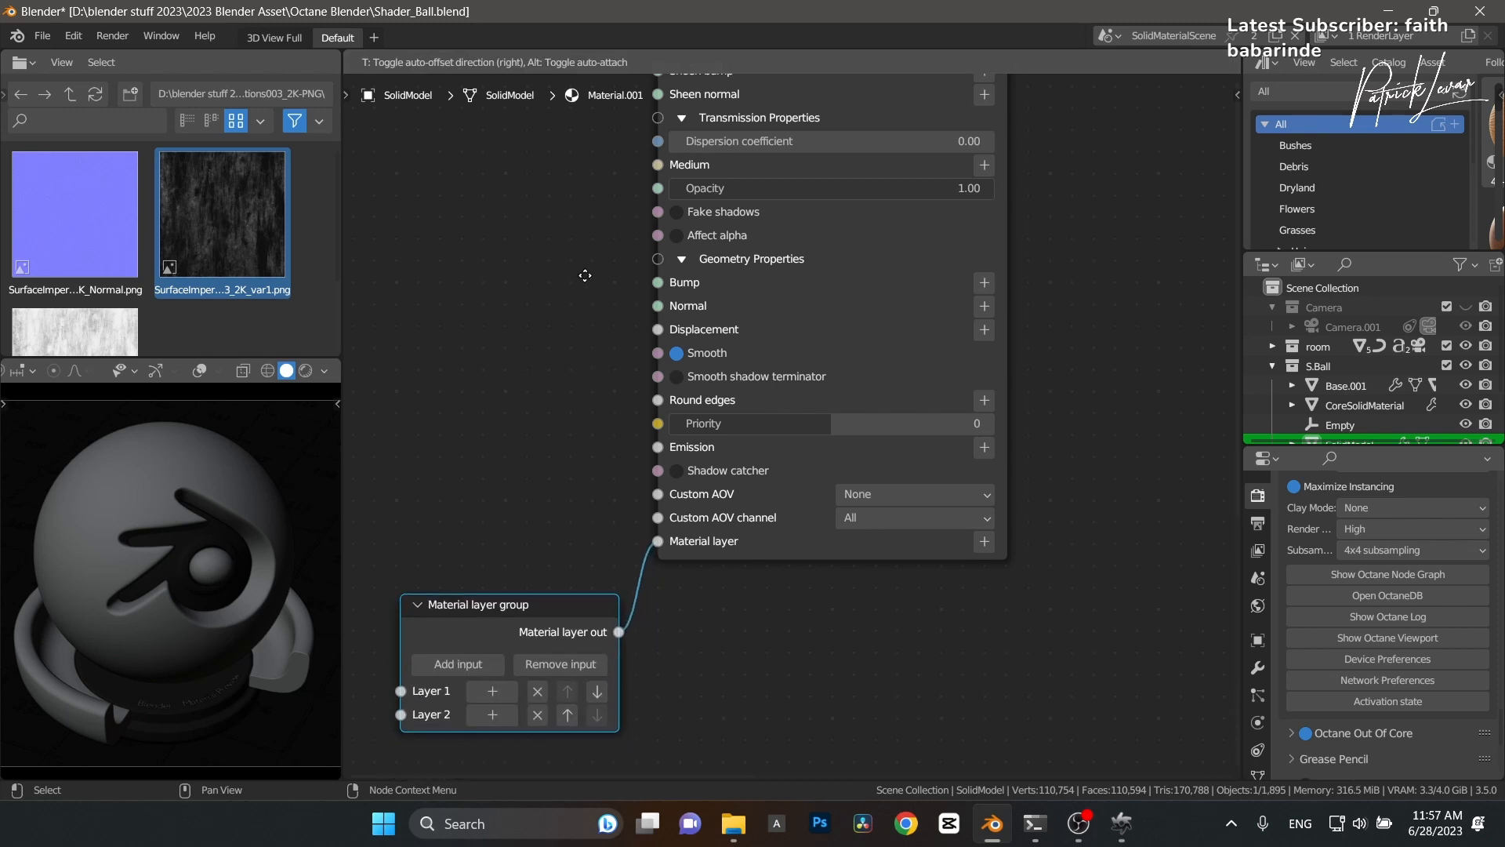
pyautogui.click(589, 272)
pyautogui.moveTo(761, 710); pyautogui.dragTo(862, 567, button='middle')
pyautogui.moveTo(668, 510); pyautogui.dragTo(653, 436)
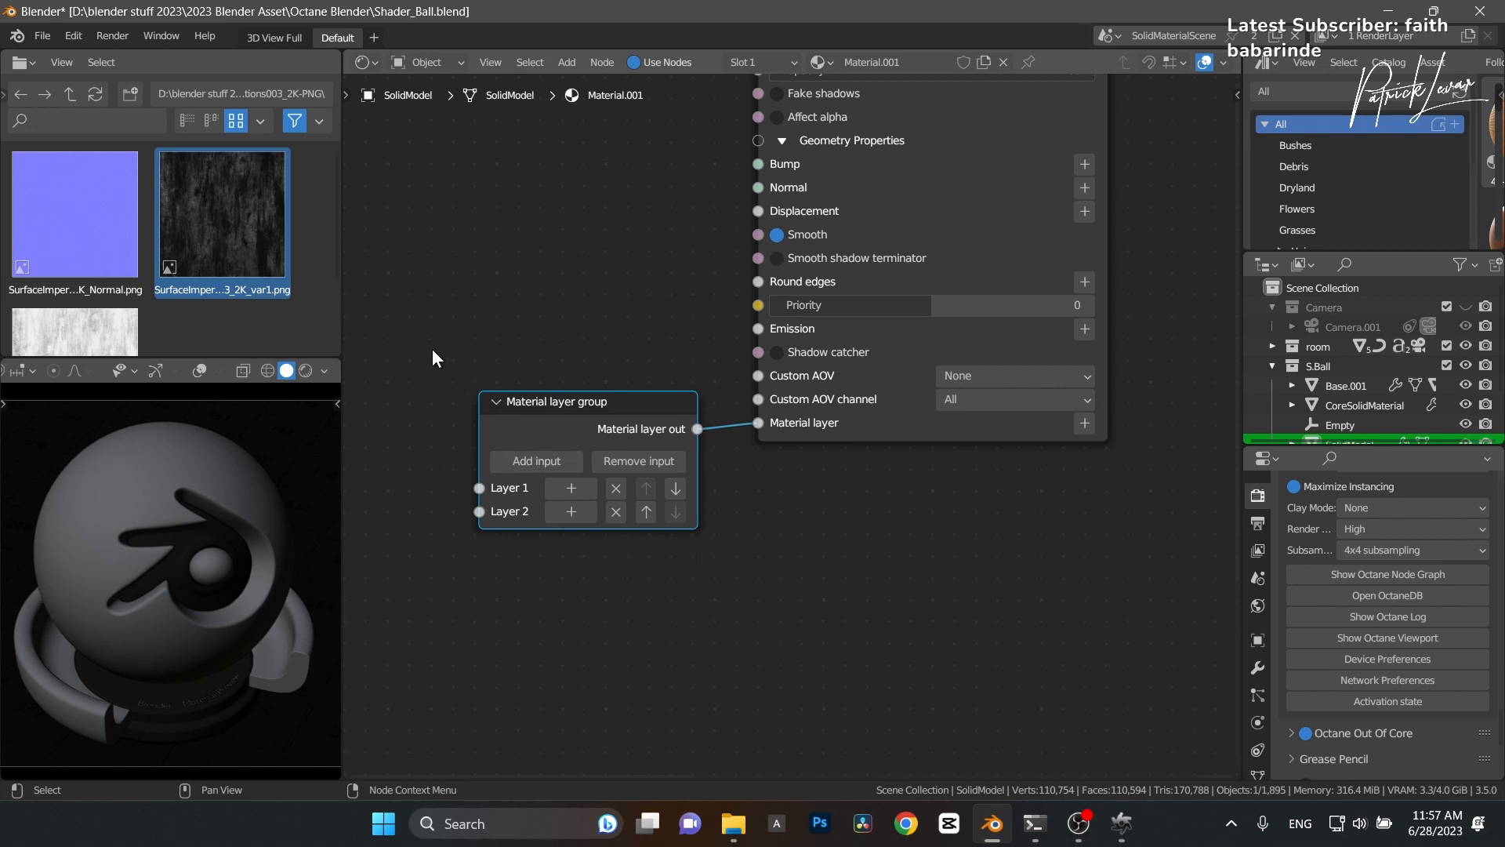
pyautogui.moveTo(407, 339); pyautogui.dragTo(578, 616)
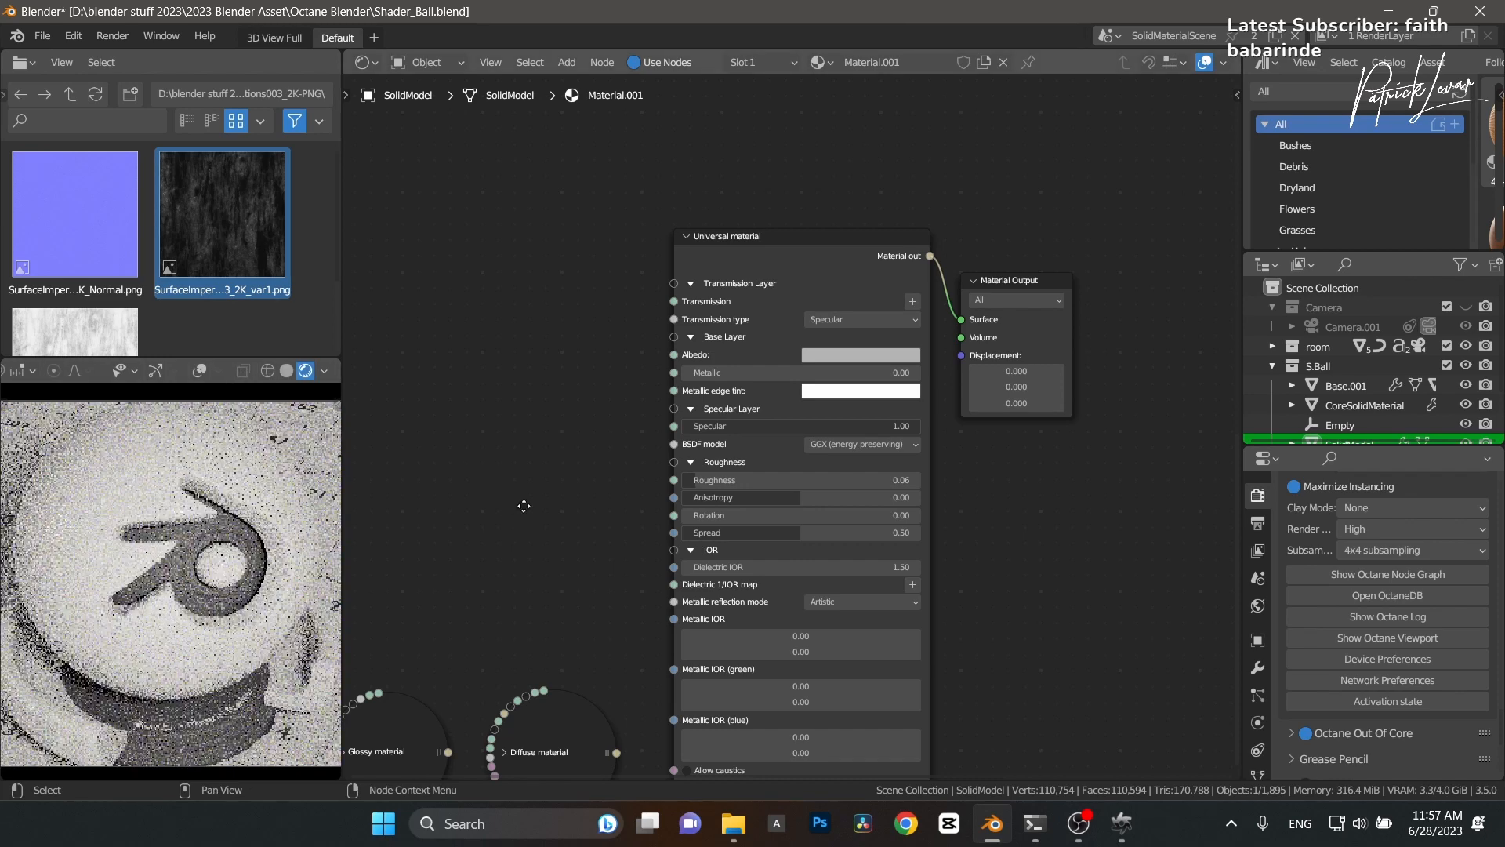
# Set the Albedo color of the Universal material's Base Layer to a crimson pink.
pyautogui.moveTo(531, 493); pyautogui.dragTo(593, 437, button='middle')
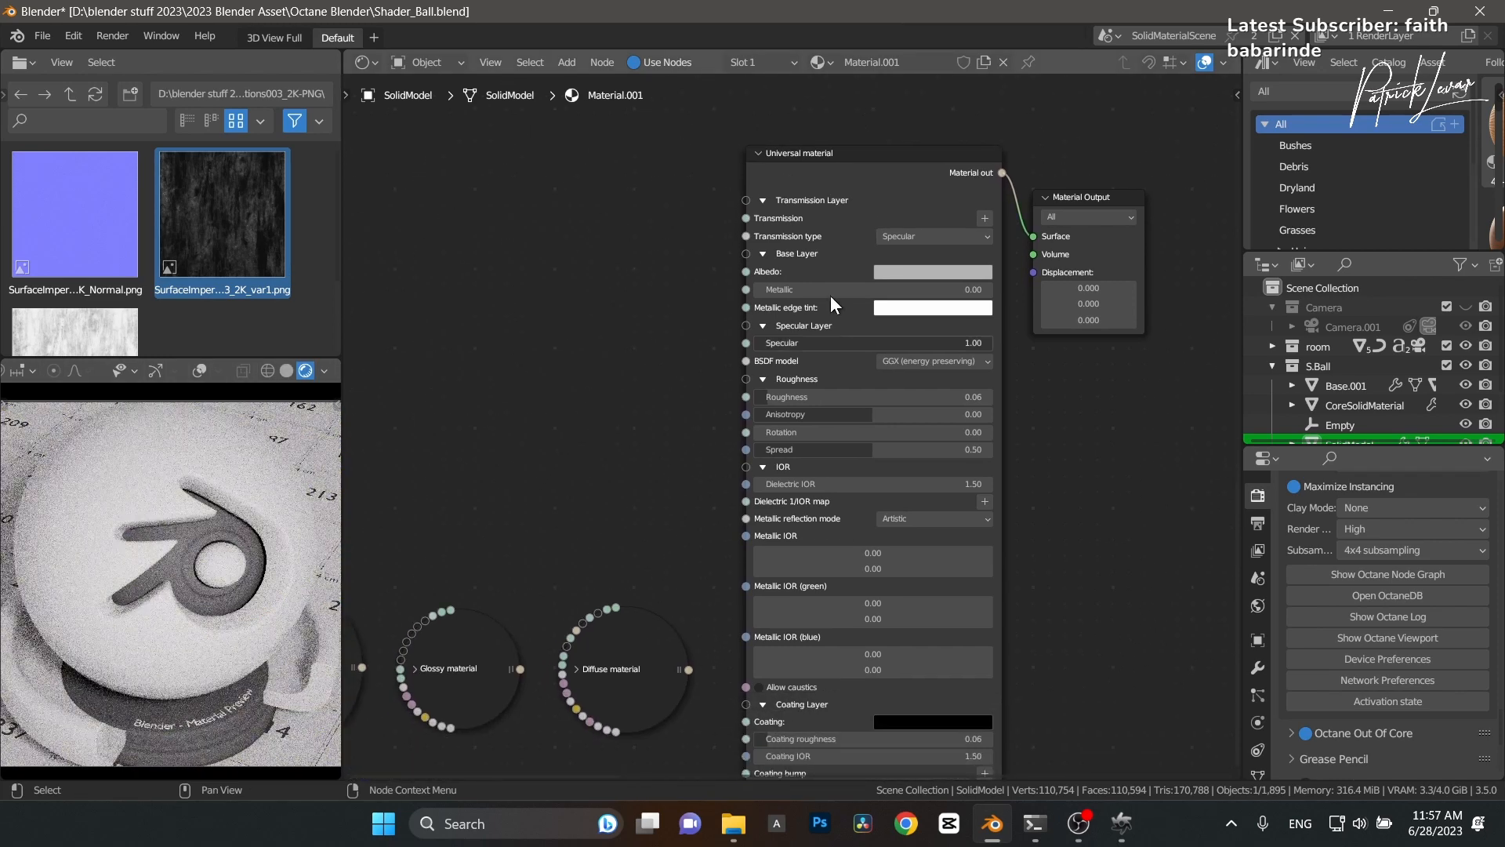
pyautogui.click(935, 275)
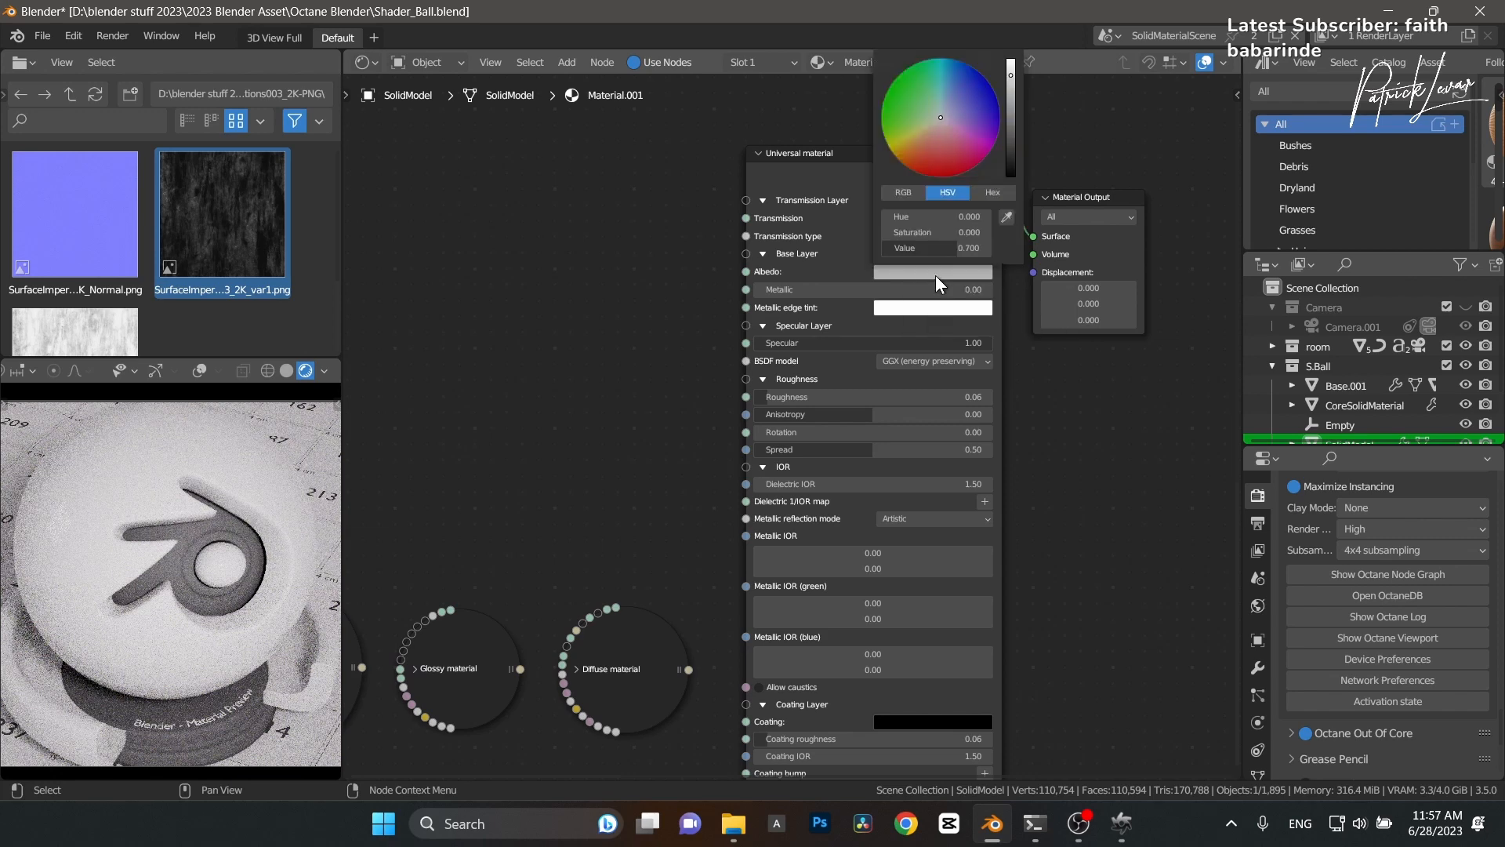
pyautogui.click(957, 149)
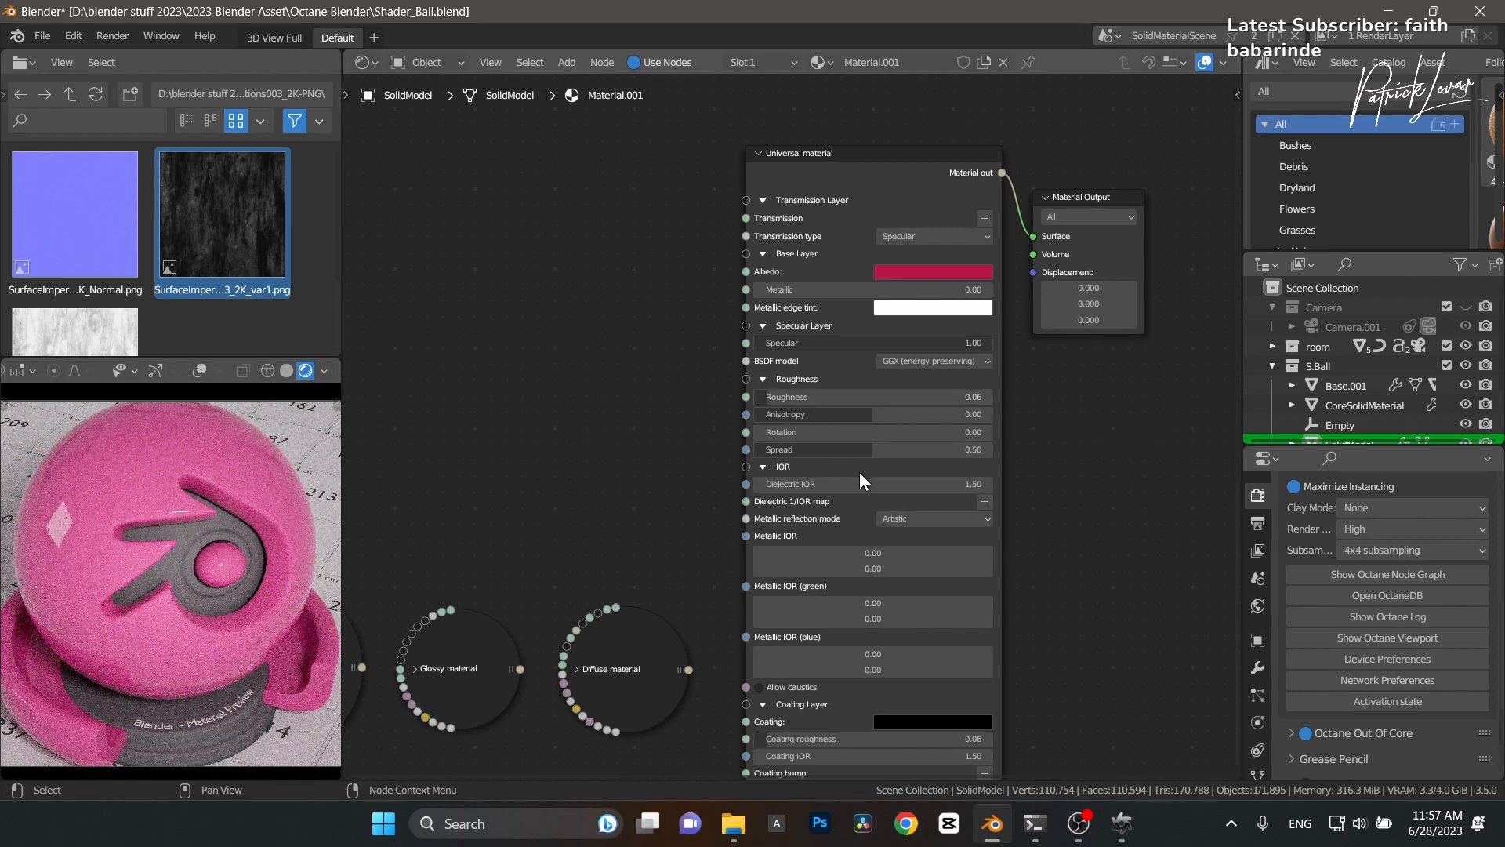
# Set Metallic to 1 and give the Metallic edge tint a bright yellow color.
pyautogui.click(836, 287)
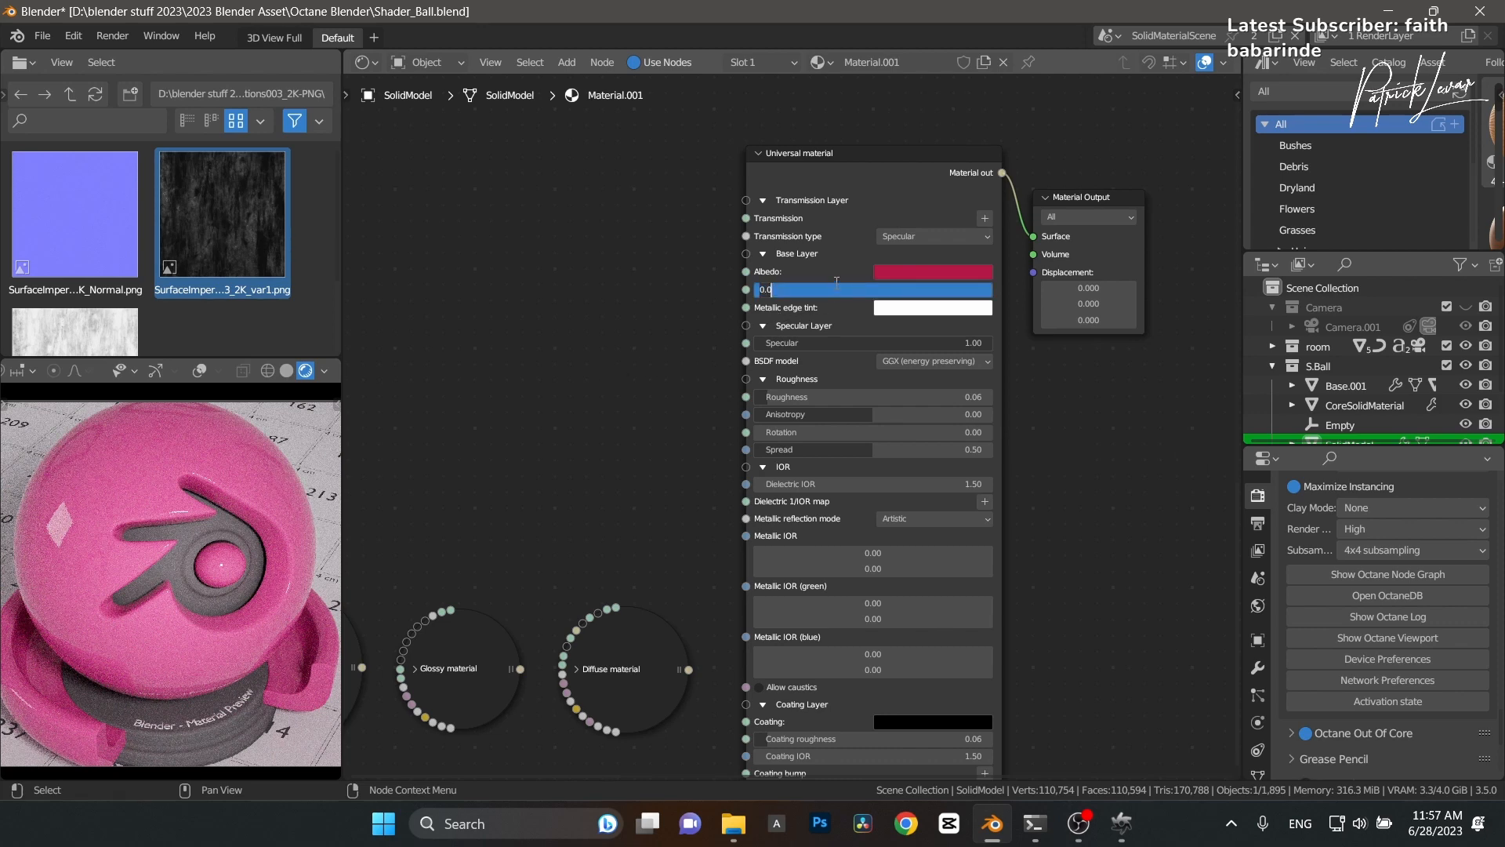
pyautogui.write('1')
pyautogui.press('Return')
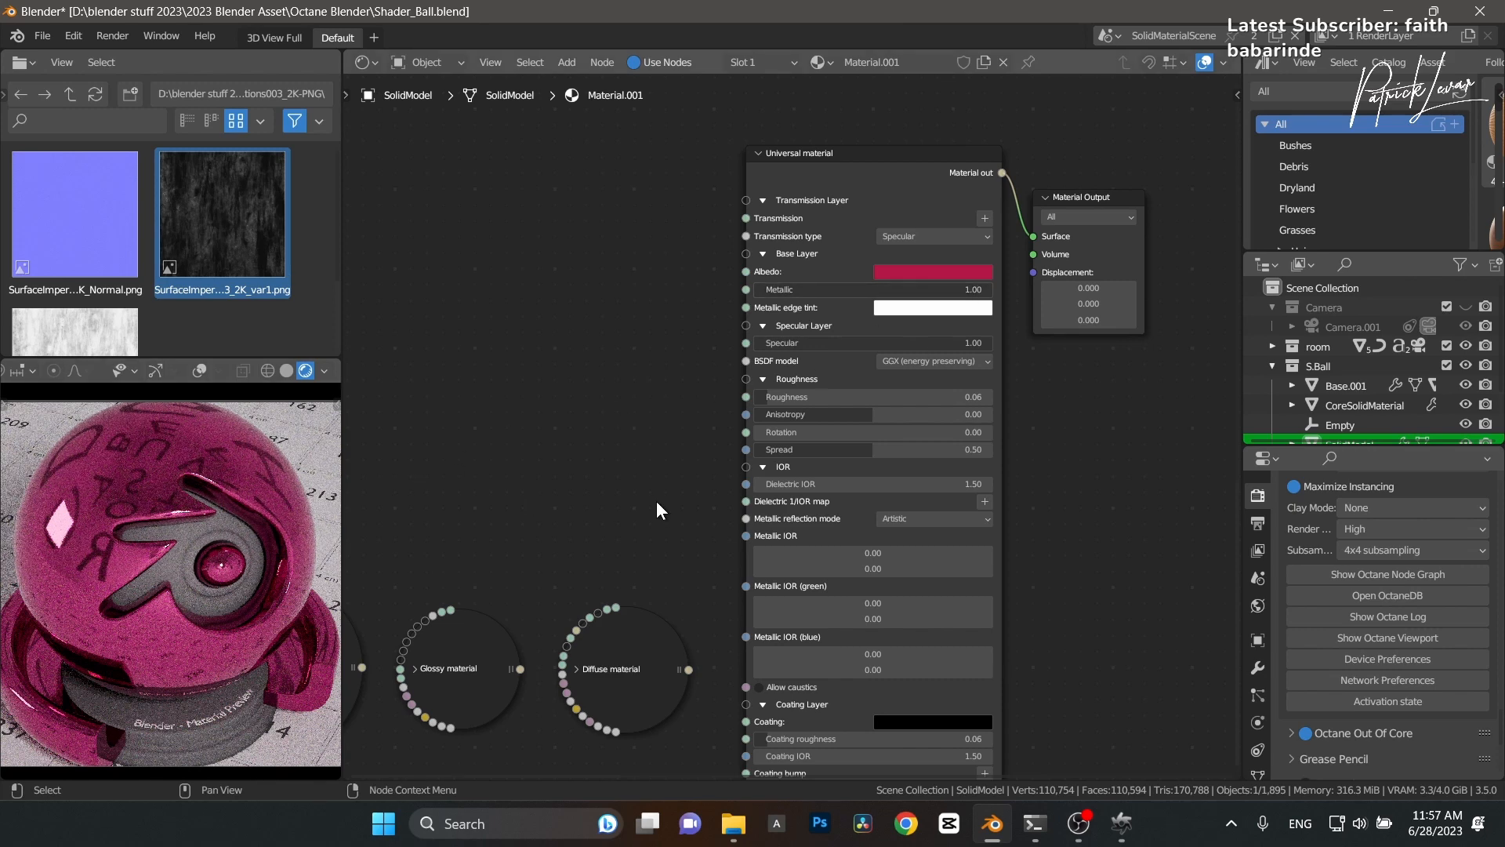
pyautogui.click(944, 307)
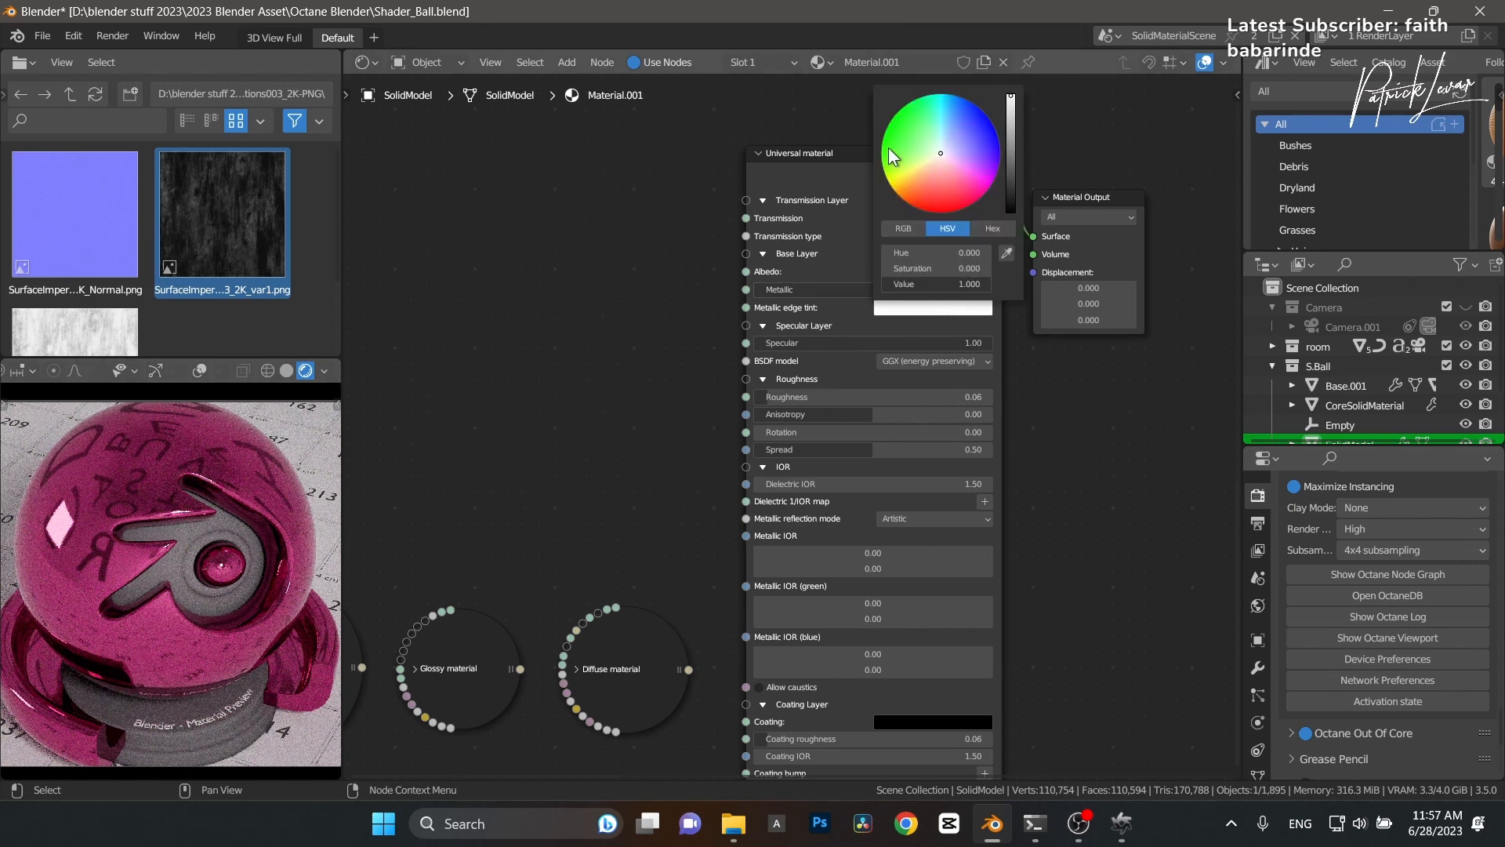
pyautogui.click(905, 171)
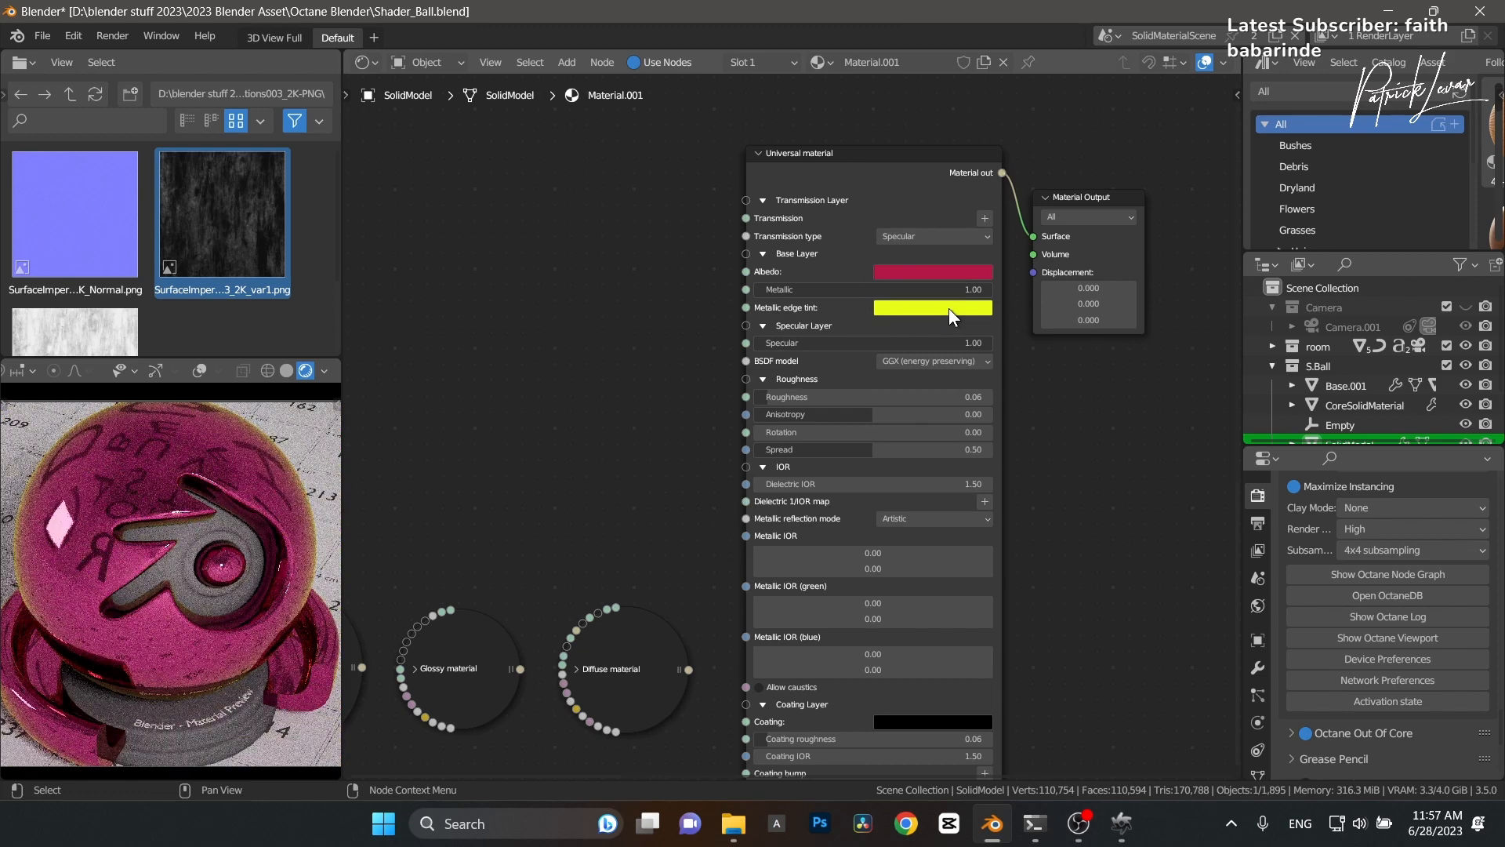
# Reset the Metallic edge tint, Albedo and Metallic values of the Base Layer to their defaults.
pyautogui.press('BackSpace')
pyautogui.press('BackSpace')
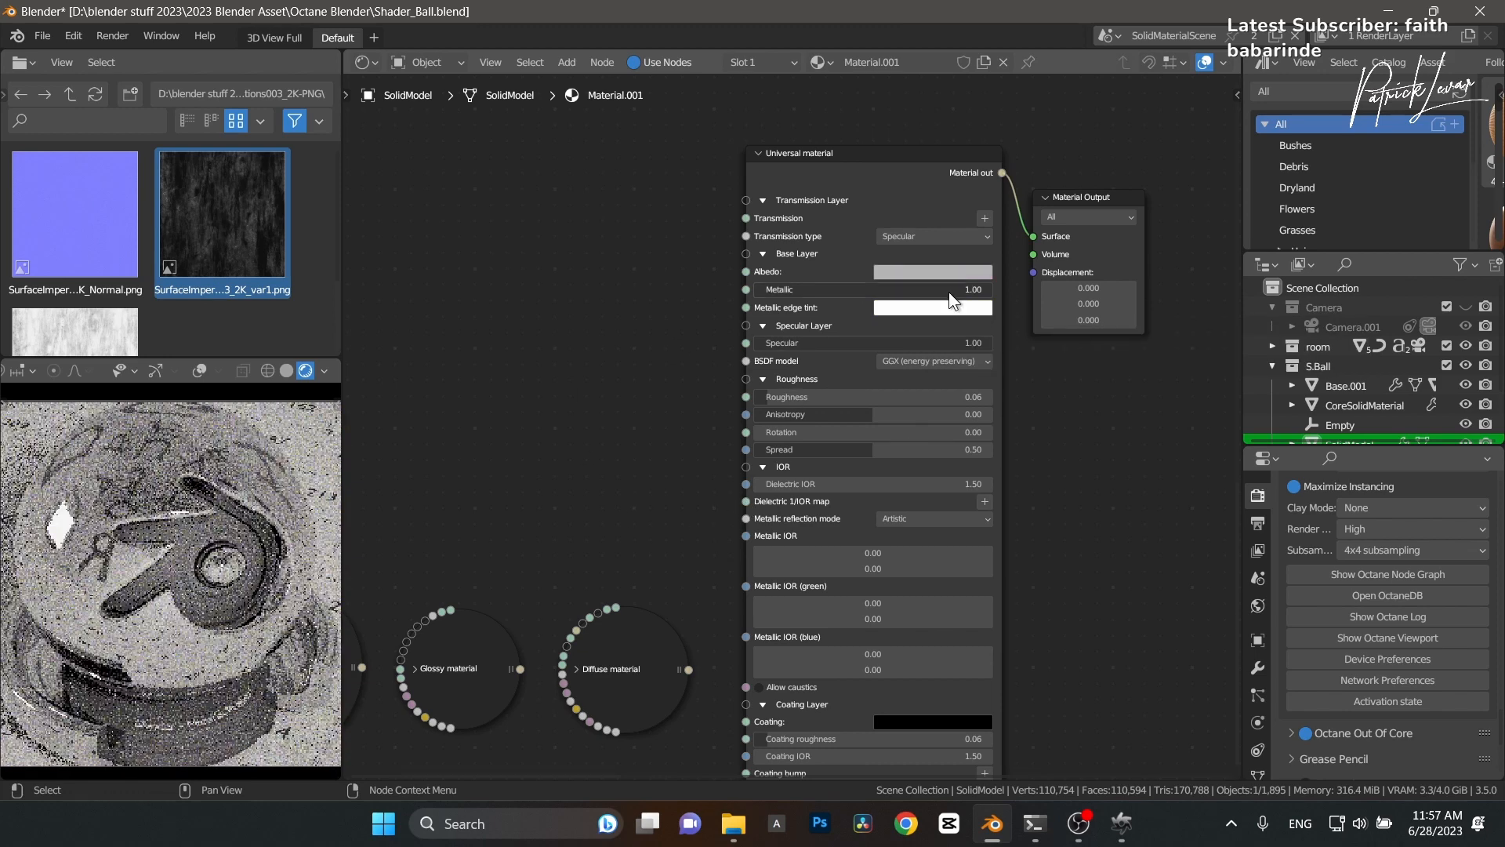
pyautogui.press('BackSpace')
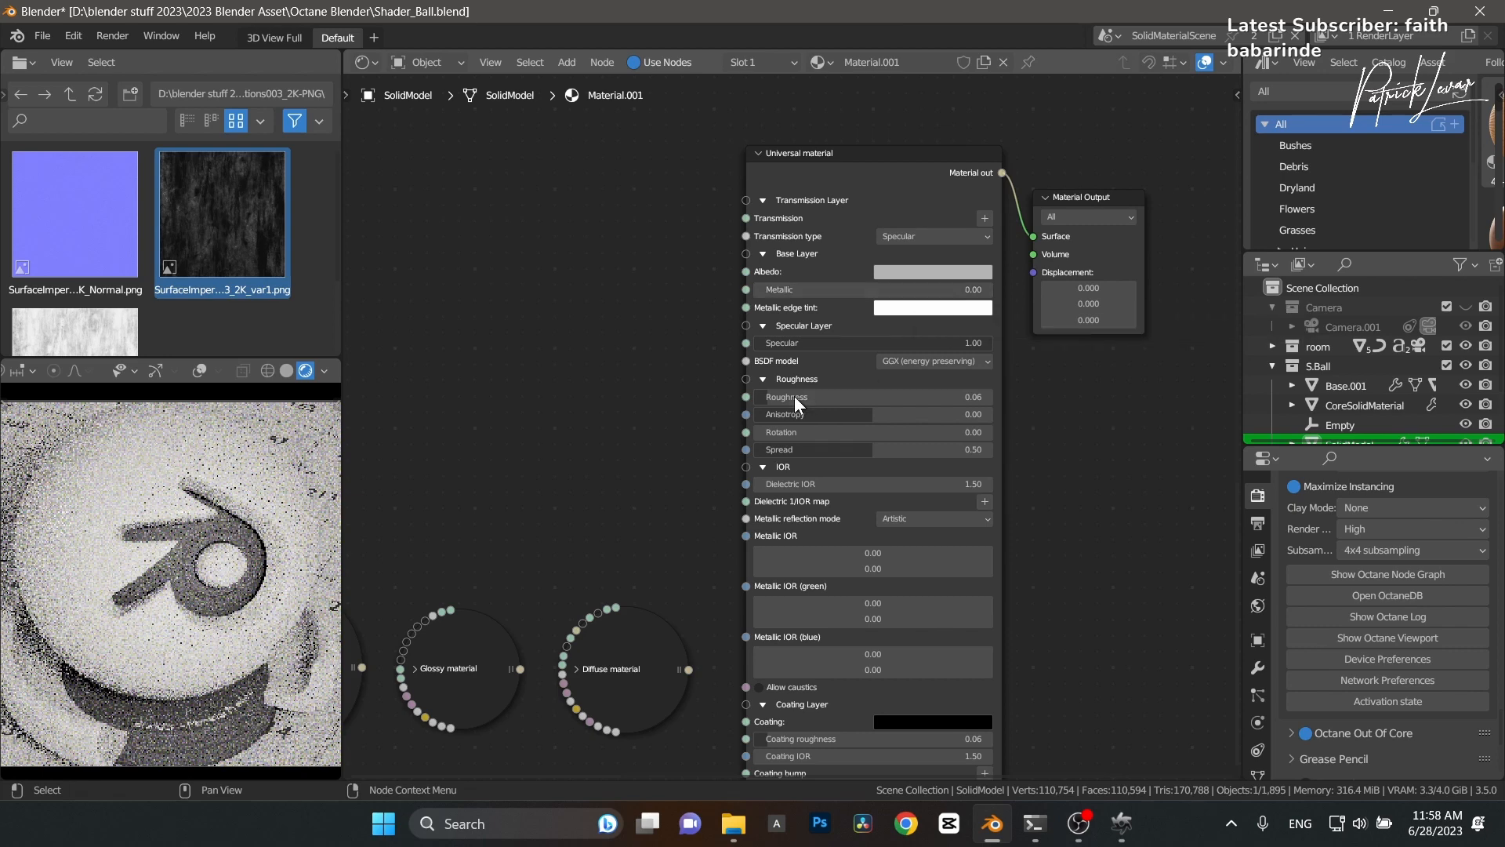
# Set the Base Layer's Metallic value to 1, keeping the default grey Albedo.
pyautogui.doubleClick(825, 295)
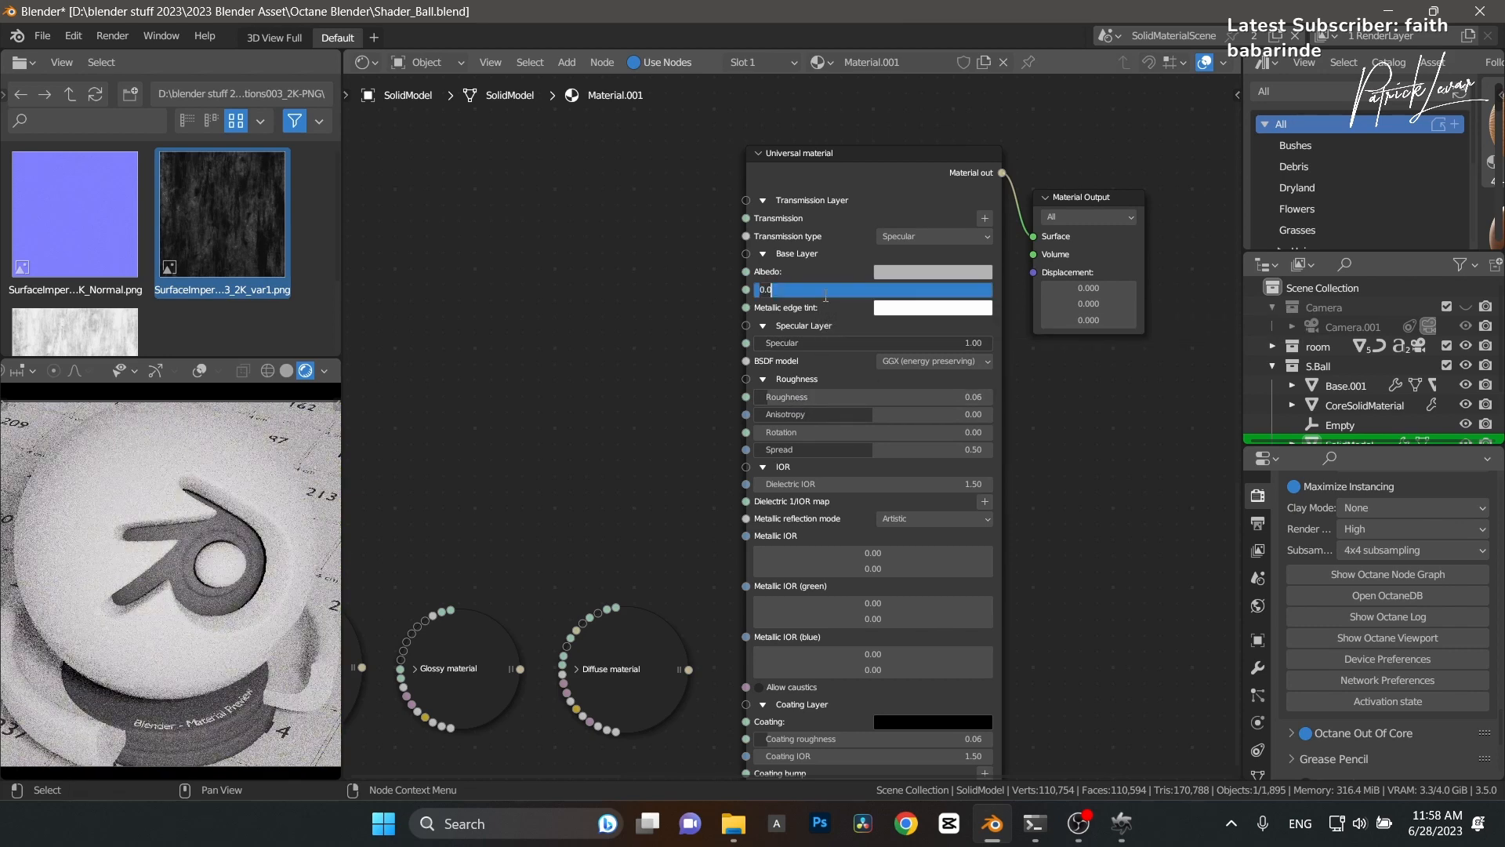
pyautogui.write('1')
pyautogui.press('Return')
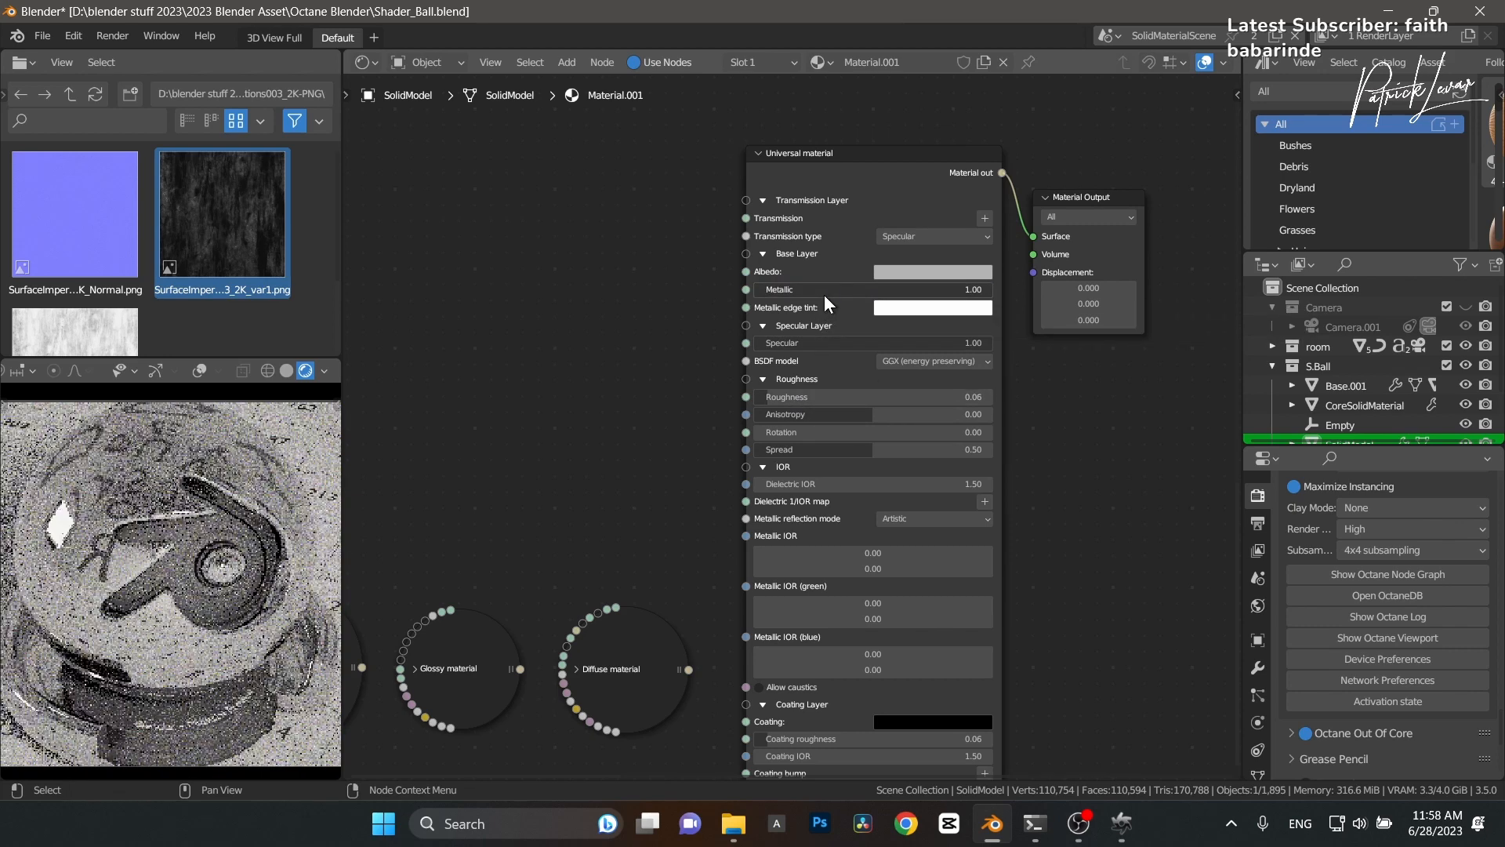
# Set the Universal material's Roughness to 0.5 and save the file.
pyautogui.scroll(1, 604, 460)
pyautogui.moveTo(605, 460); pyautogui.dragTo(598, 421, button='middle')
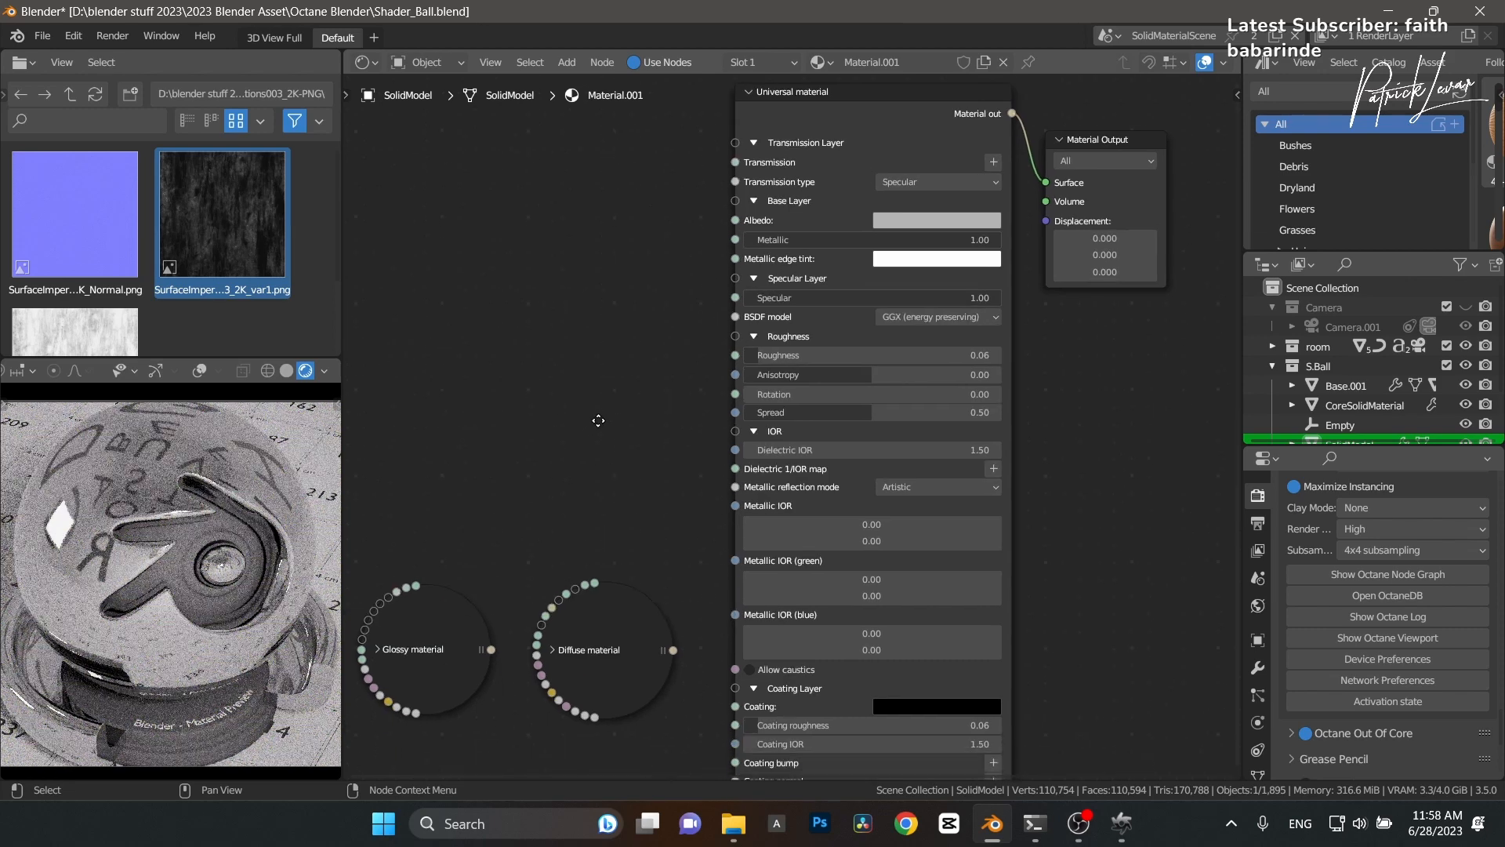
pyautogui.click(897, 354)
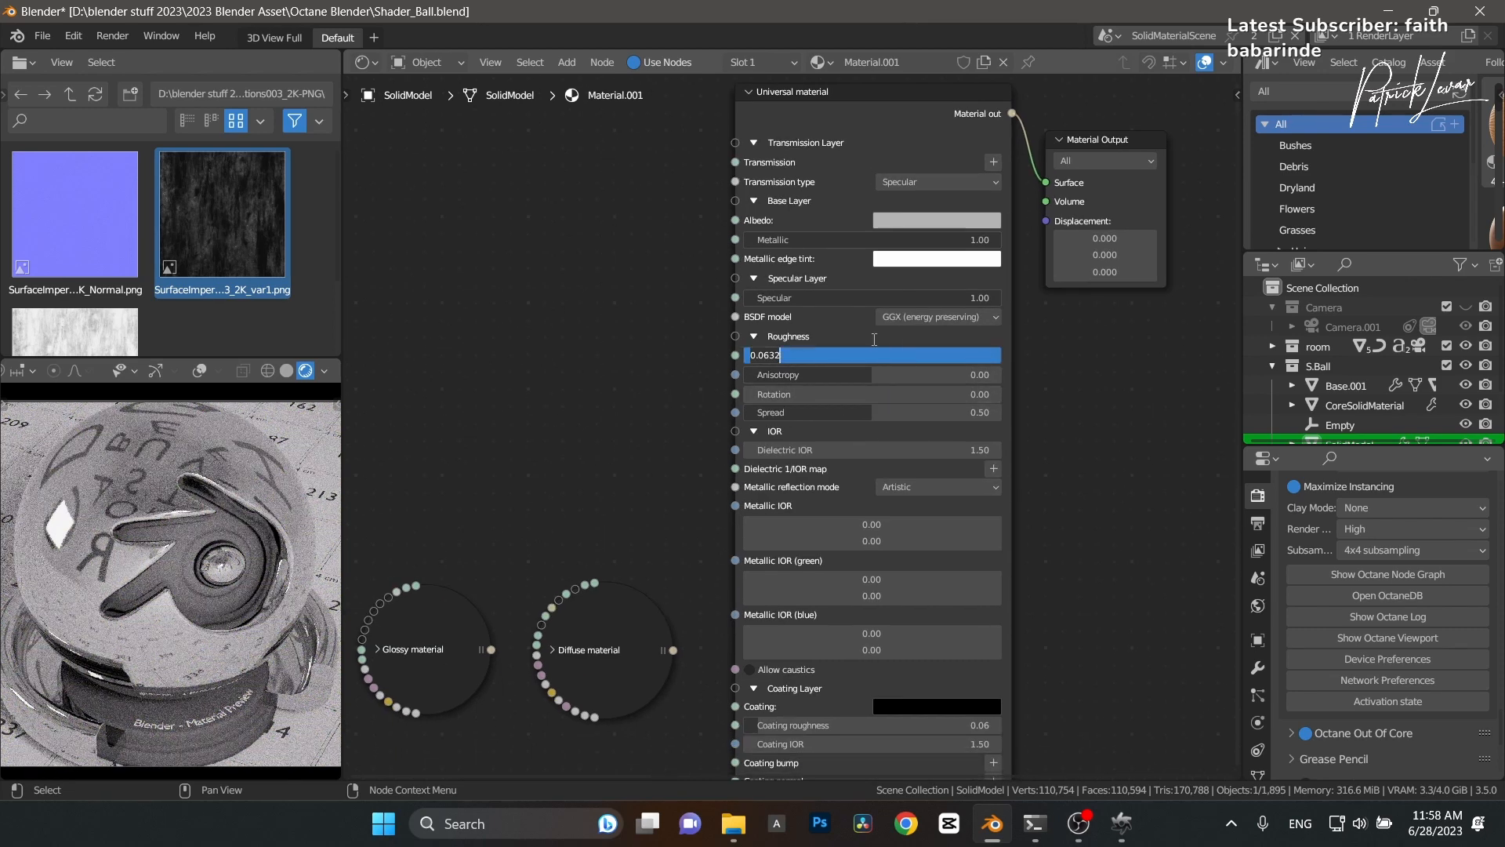
pyautogui.press('BackSpace')
pyautogui.write('0.5')
pyautogui.press('Return')
pyautogui.hotkey('ctrl', 's')
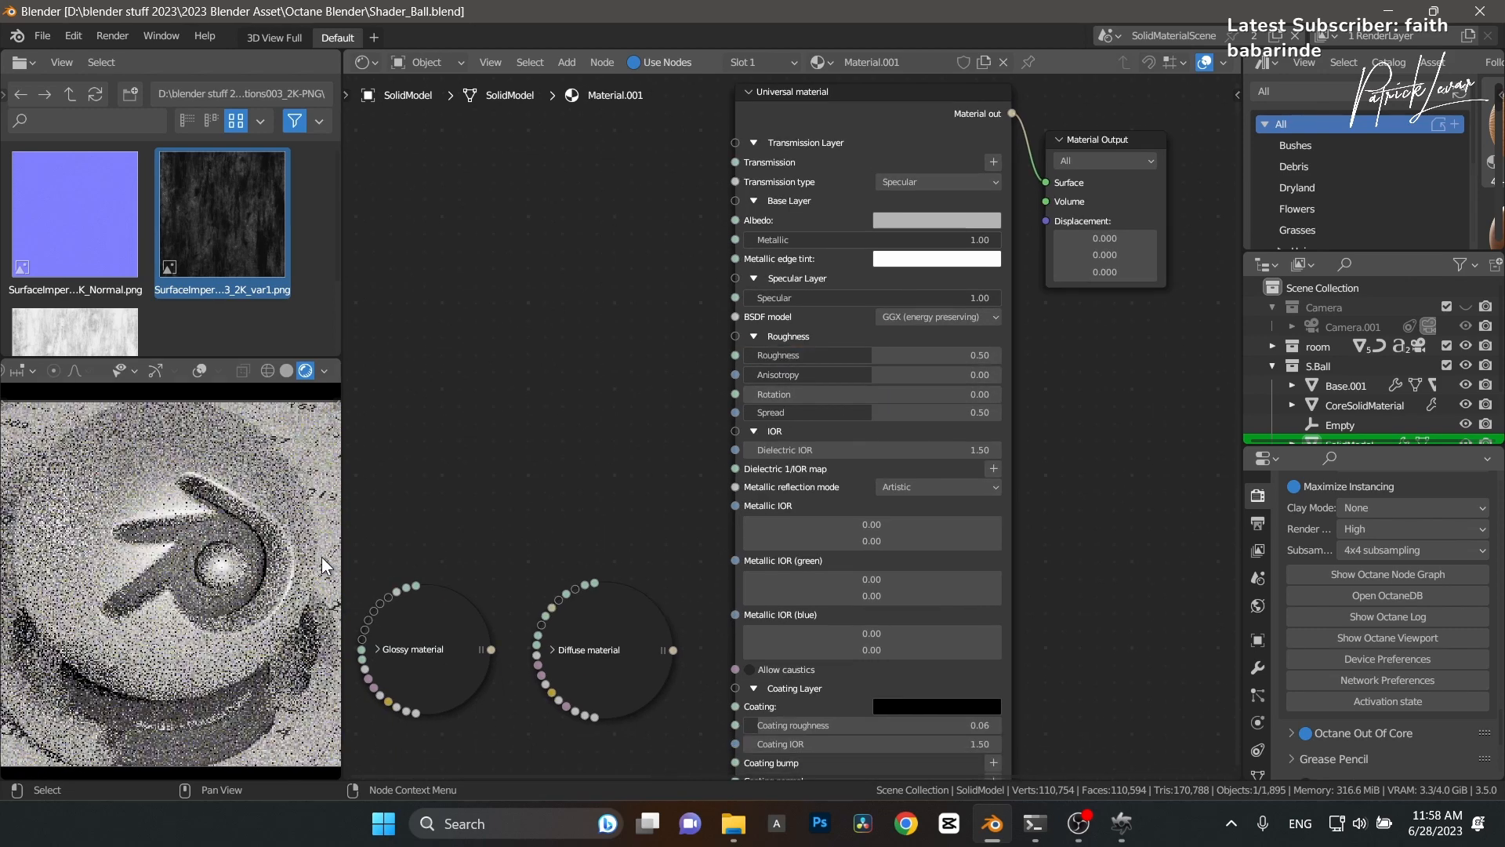
# Set the Anisotropy in the Roughness section to 1.
pyautogui.click(867, 380)
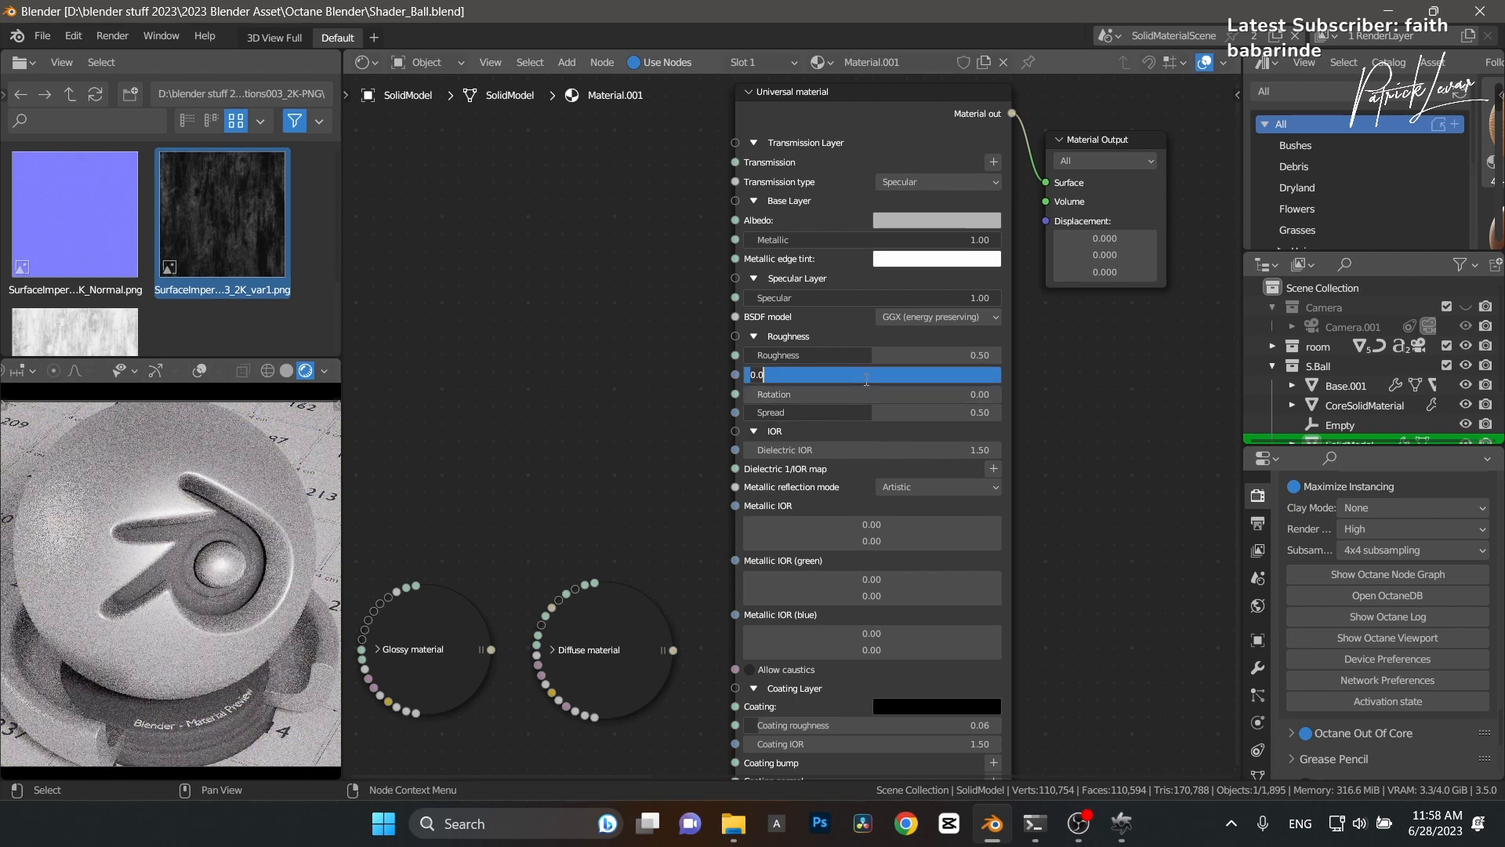
pyautogui.write('1')
pyautogui.press('Return')
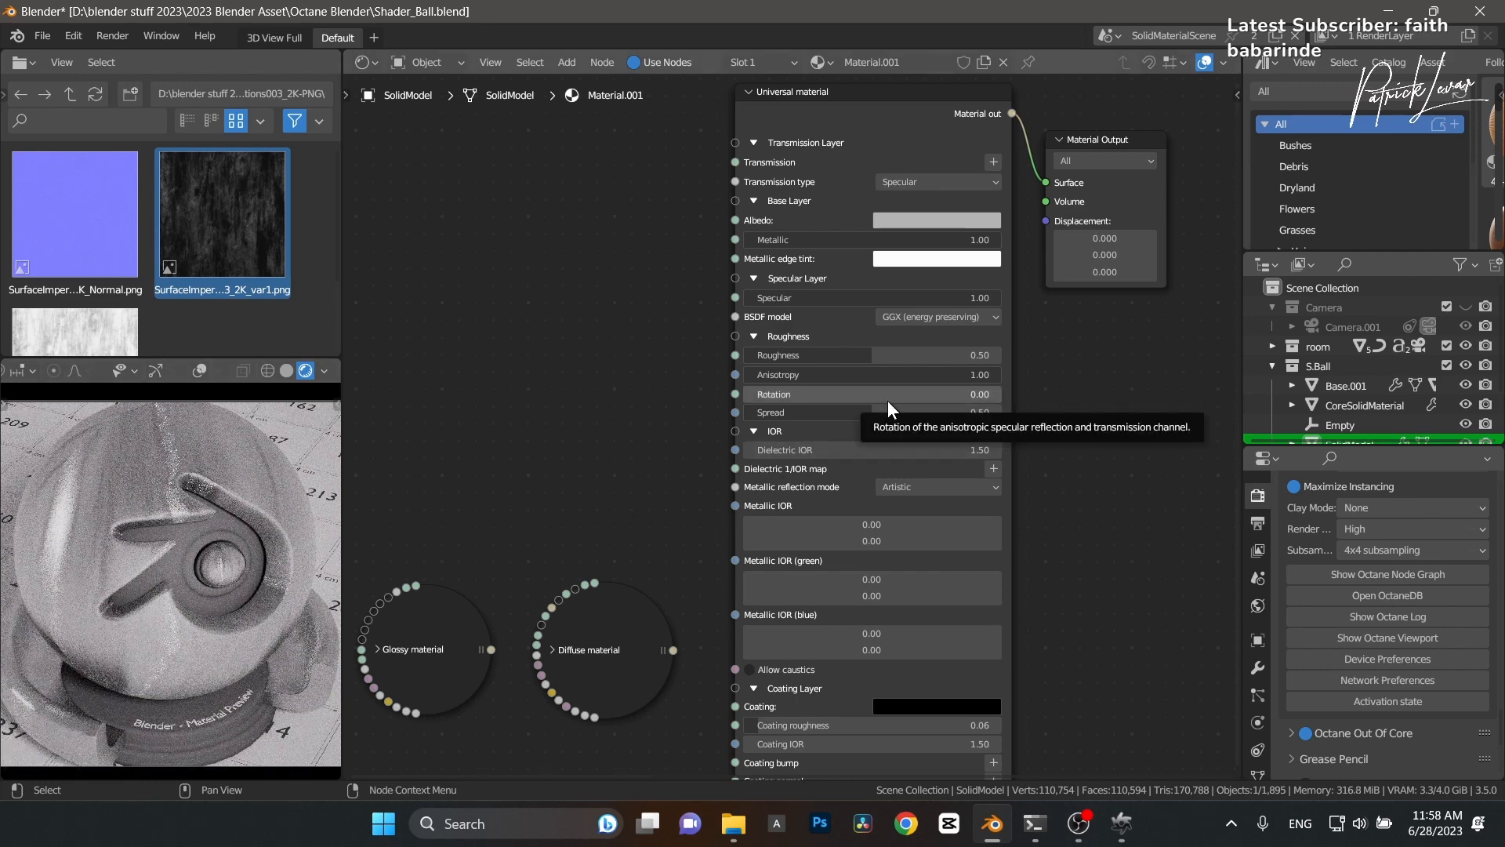
# Reset Anisotropy and Roughness to their default values.
pyautogui.press('BackSpace')
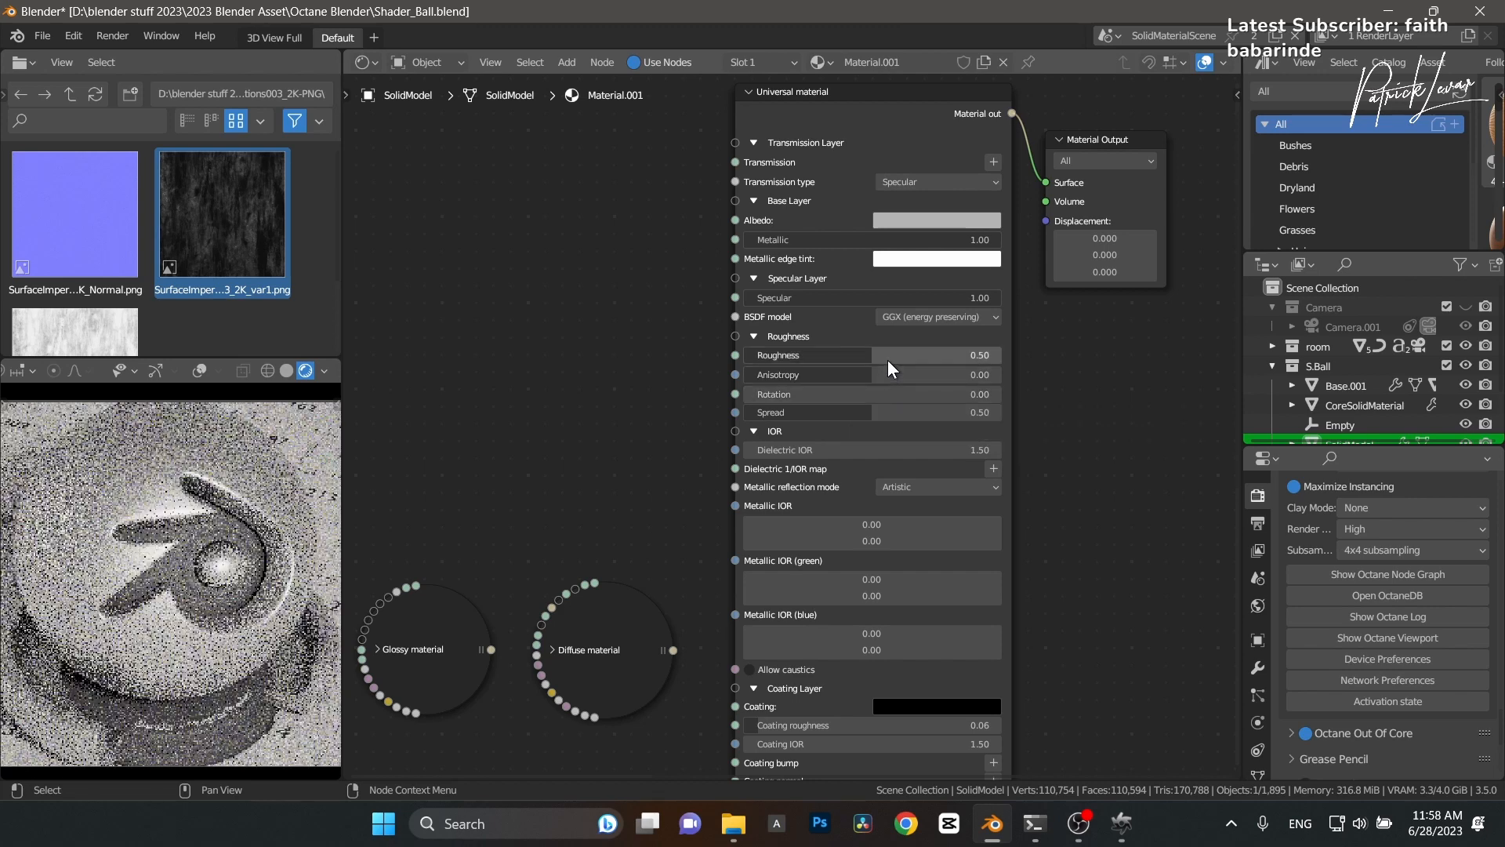
pyautogui.press('BackSpace')
# Collapse the IOR section, then check the Transmission type options and keep Specular.
pyautogui.moveTo(888, 359); pyautogui.dragTo(874, 336, button='middle')
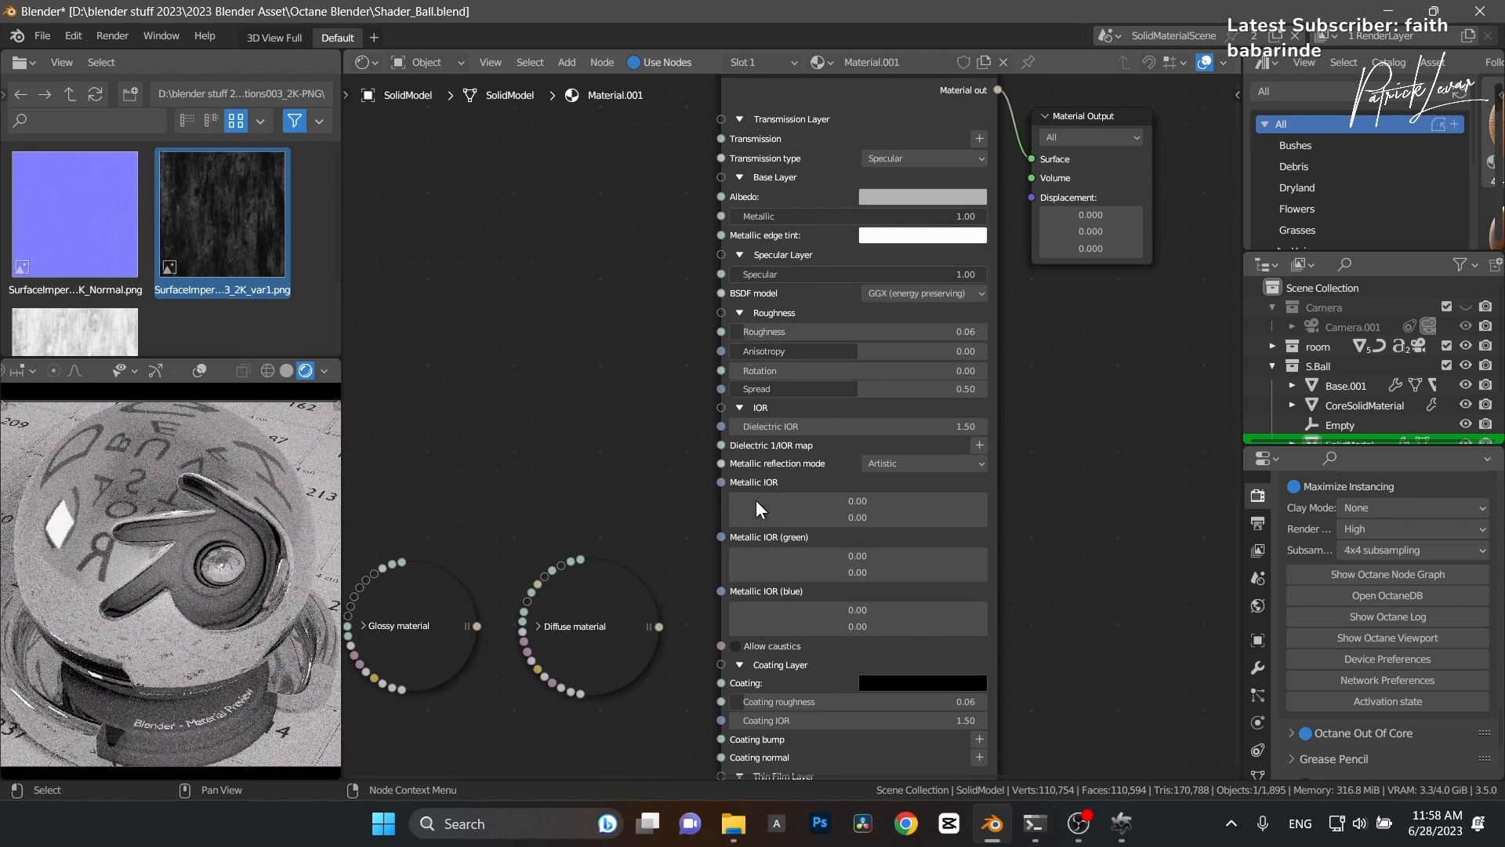
pyautogui.click(740, 408)
pyautogui.moveTo(646, 469)
pyautogui.mouseDown(button='middle')
pyautogui.moveTo(629, 555)
pyautogui.moveTo(630, 449)
pyautogui.mouseUp(button='middle')
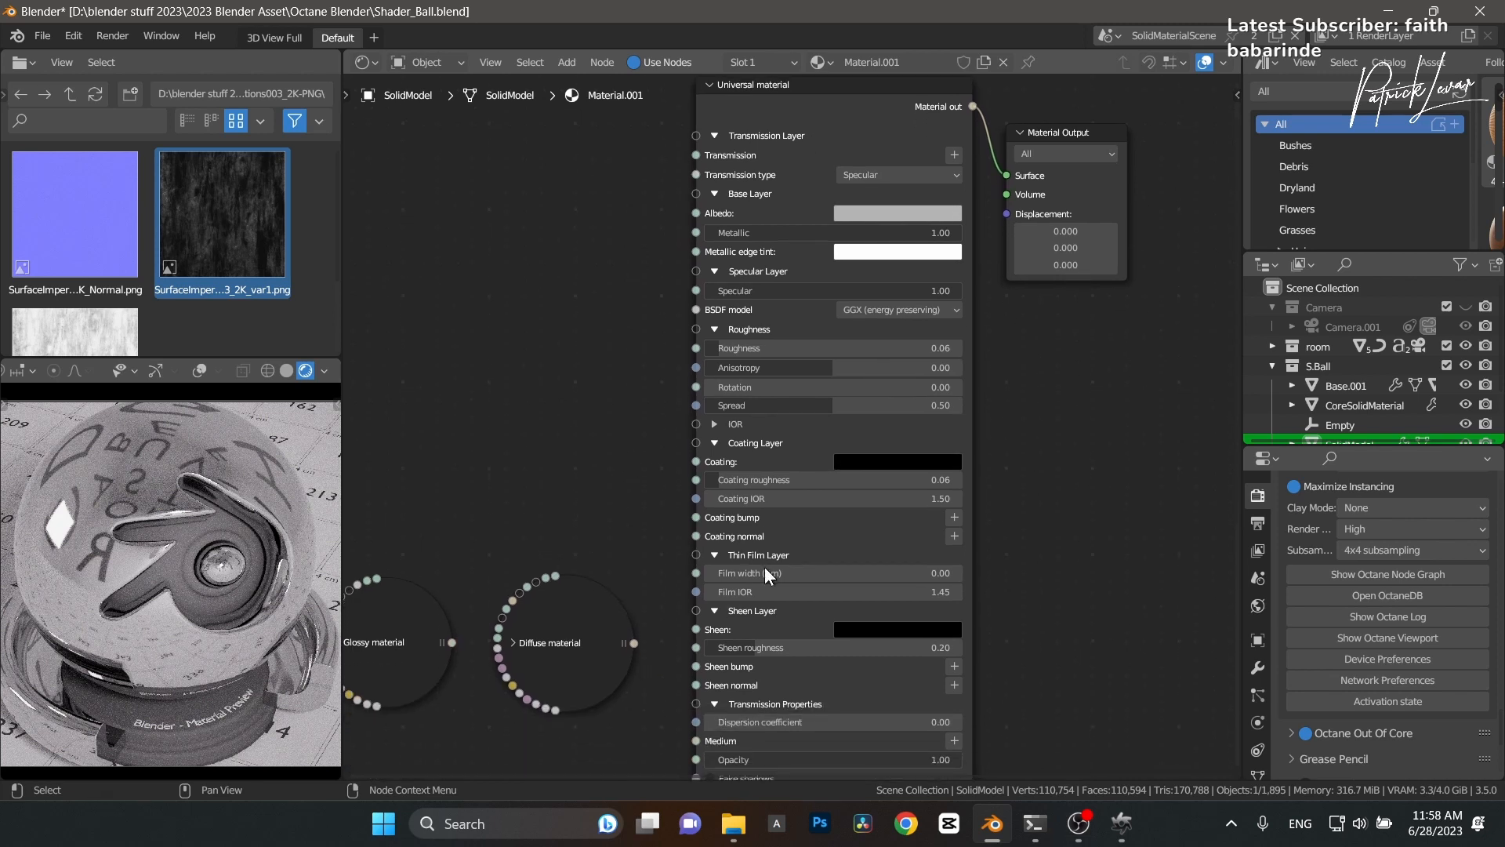
pyautogui.moveTo(596, 310); pyautogui.dragTo(564, 332, button='middle')
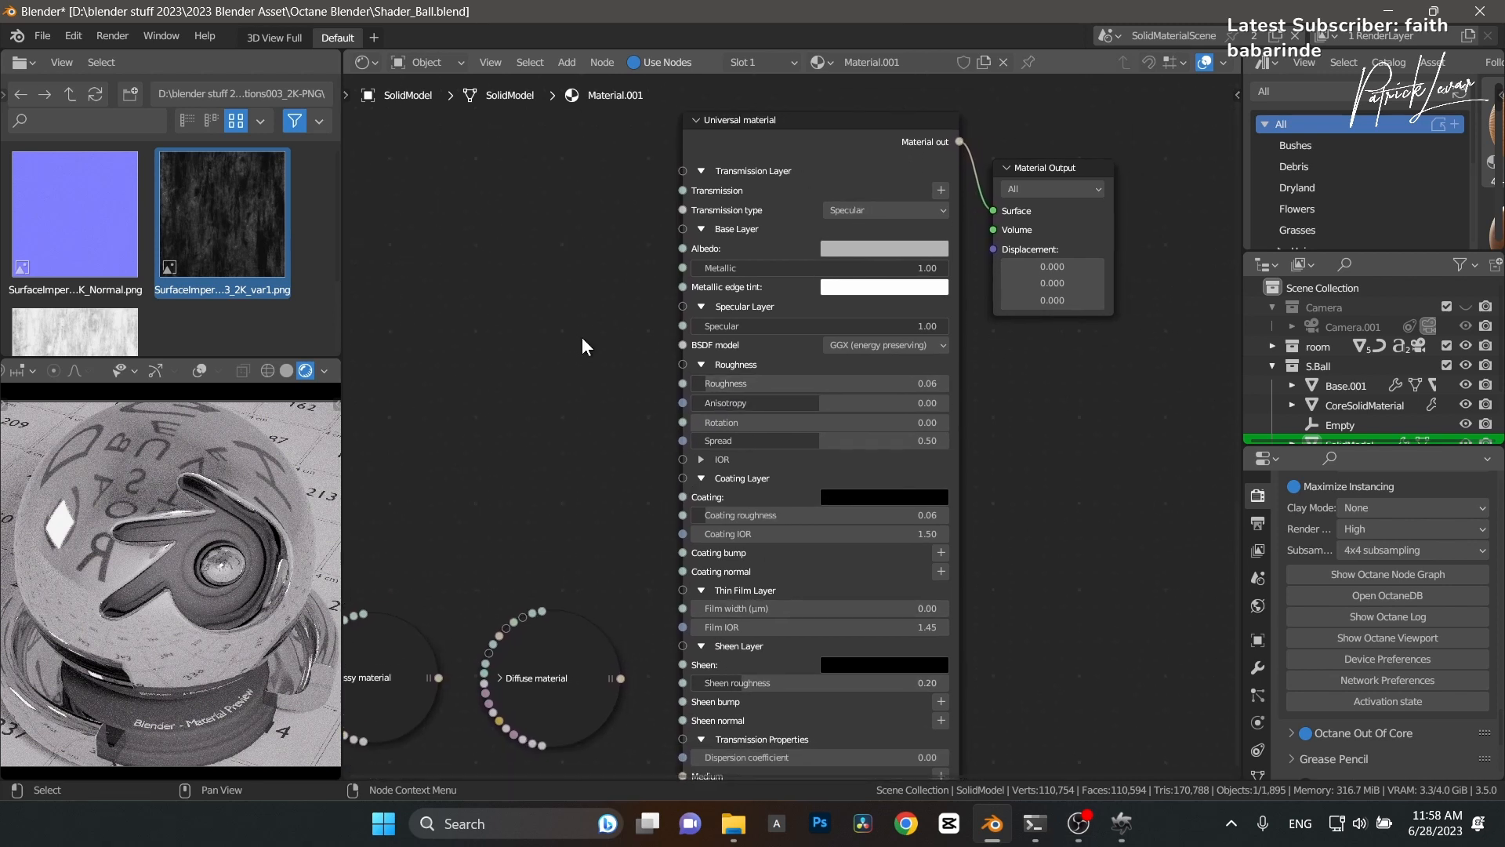
pyautogui.click(869, 210)
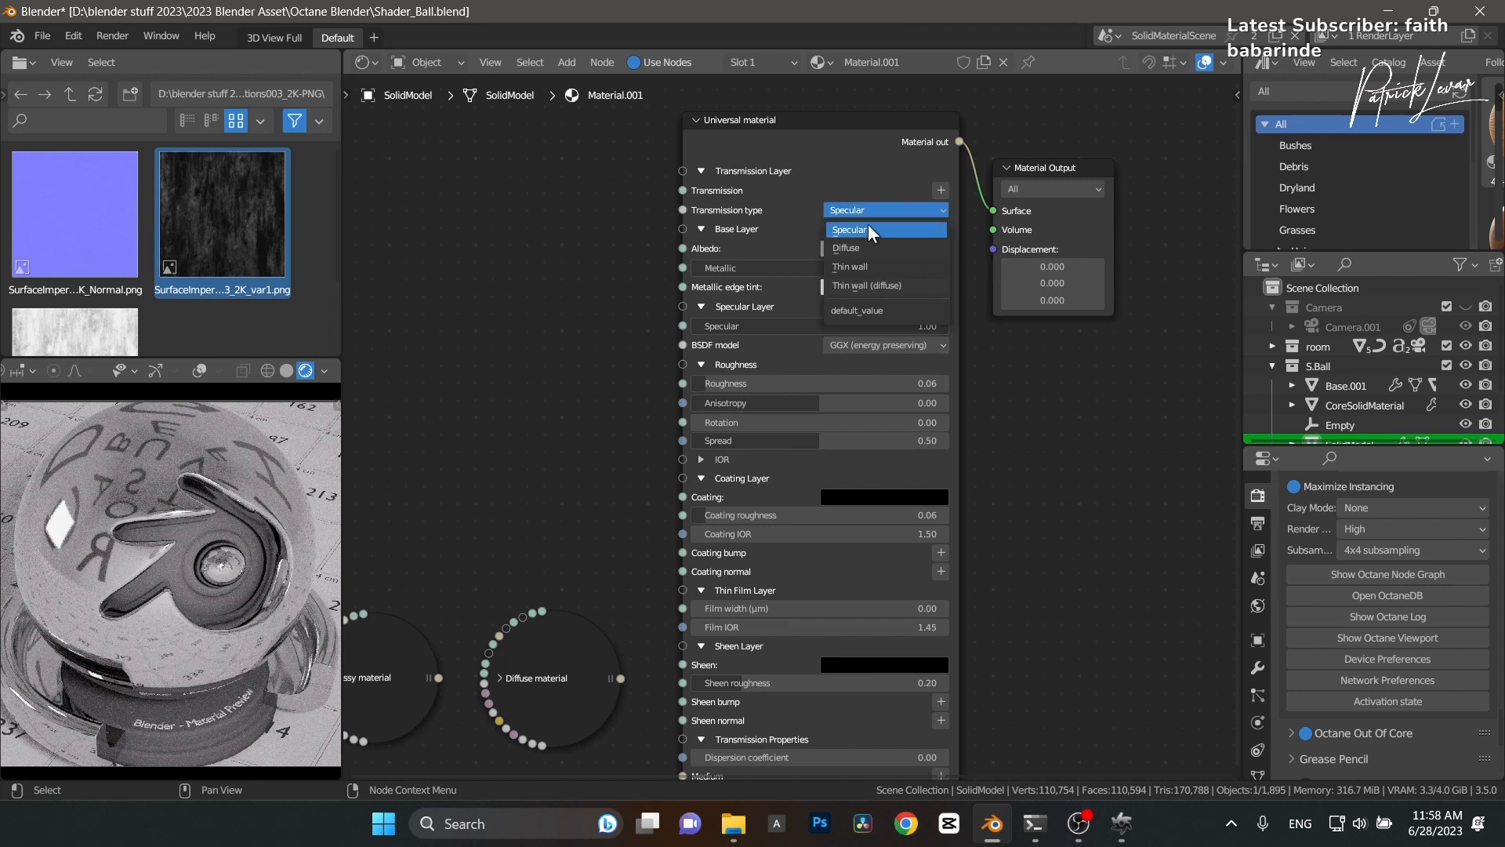
pyautogui.click(868, 226)
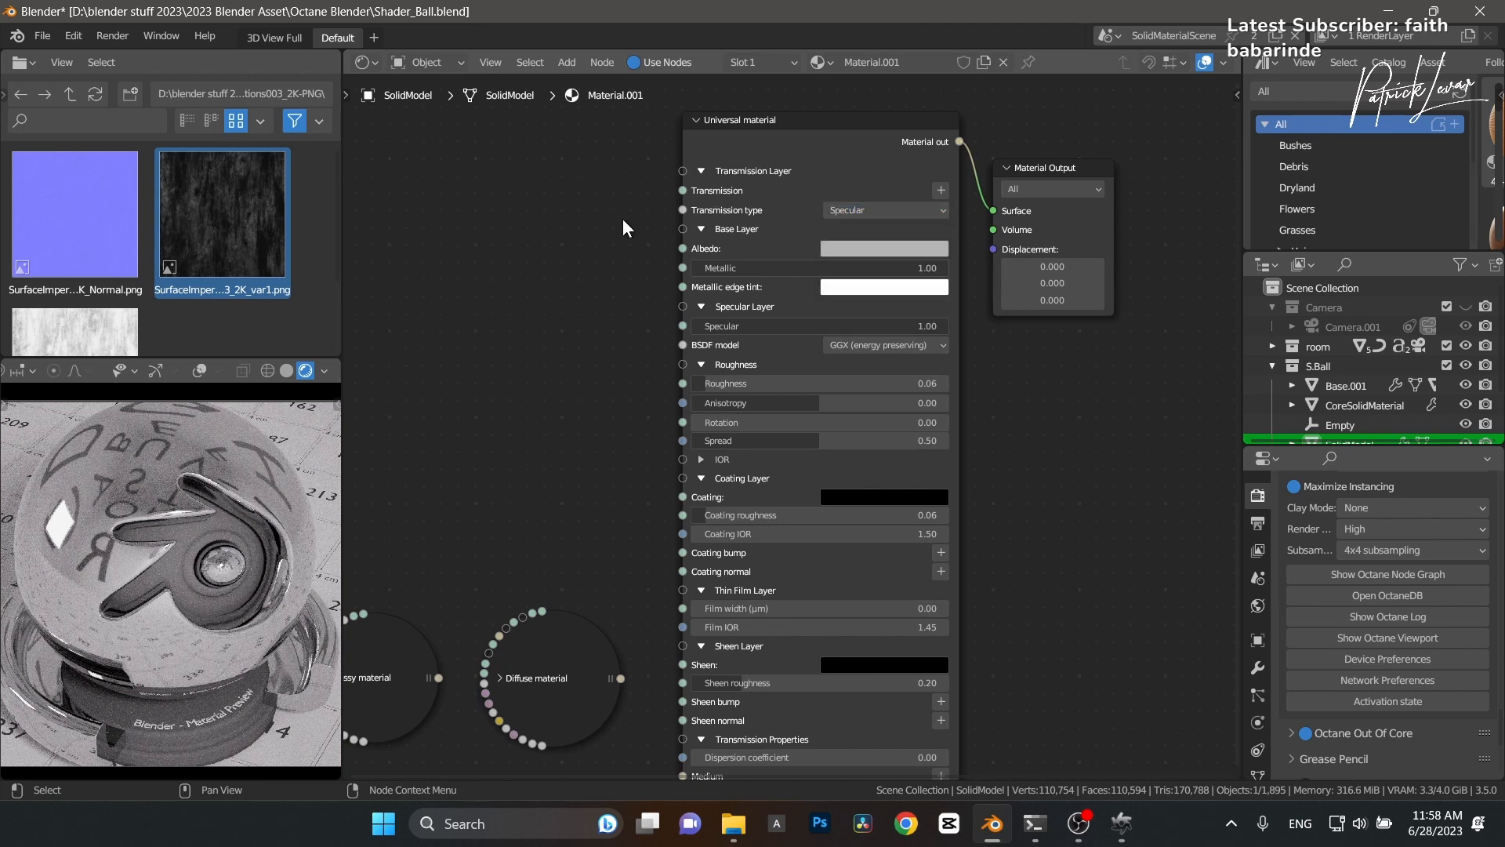
# Darken the Base Layer's Albedo color all the way to black.
pyautogui.click(930, 247)
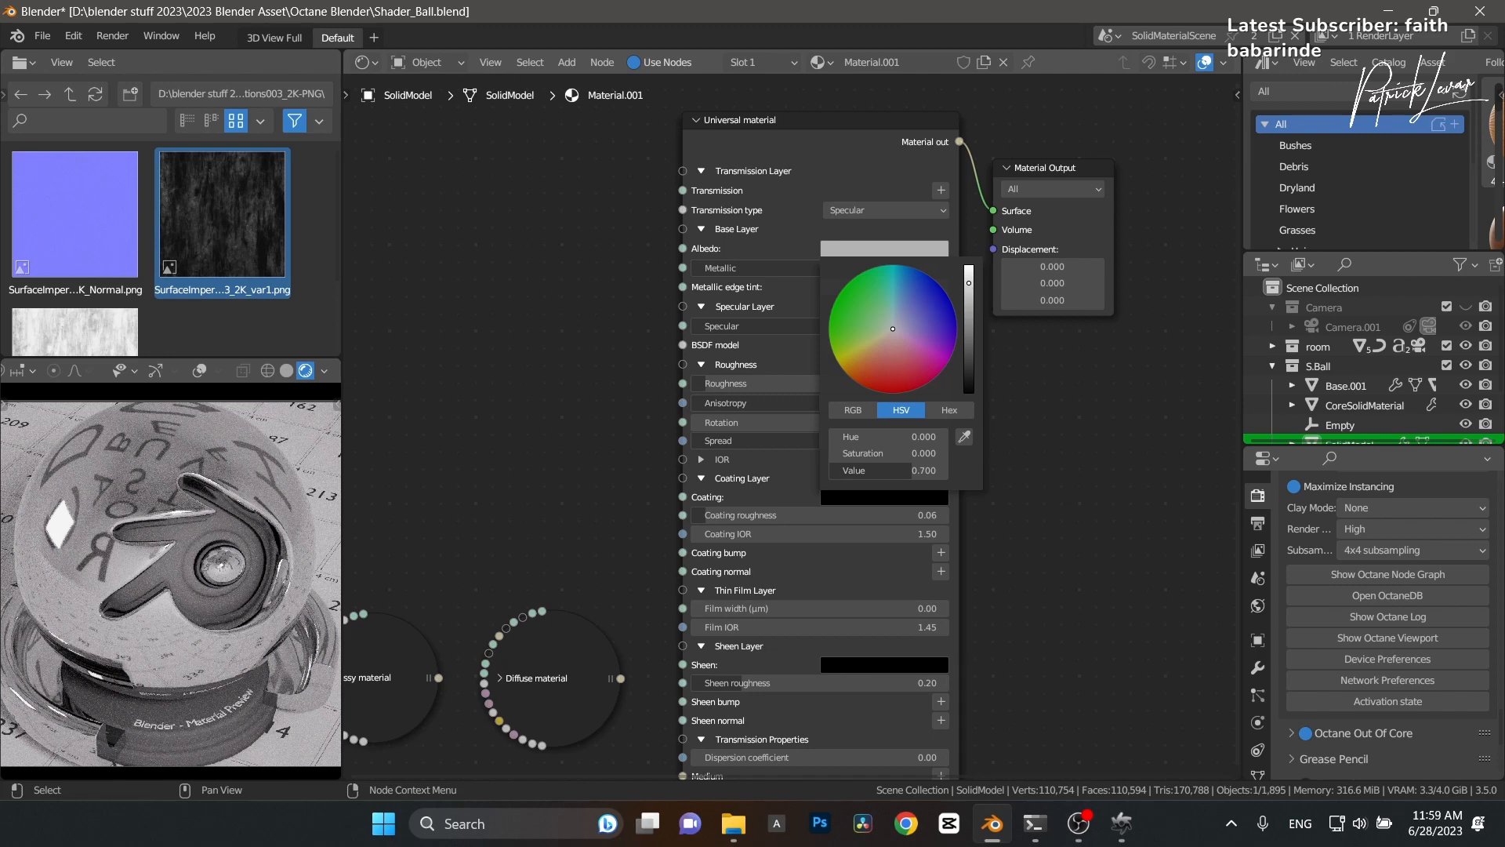
pyautogui.moveTo(969, 284); pyautogui.dragTo(969, 393)
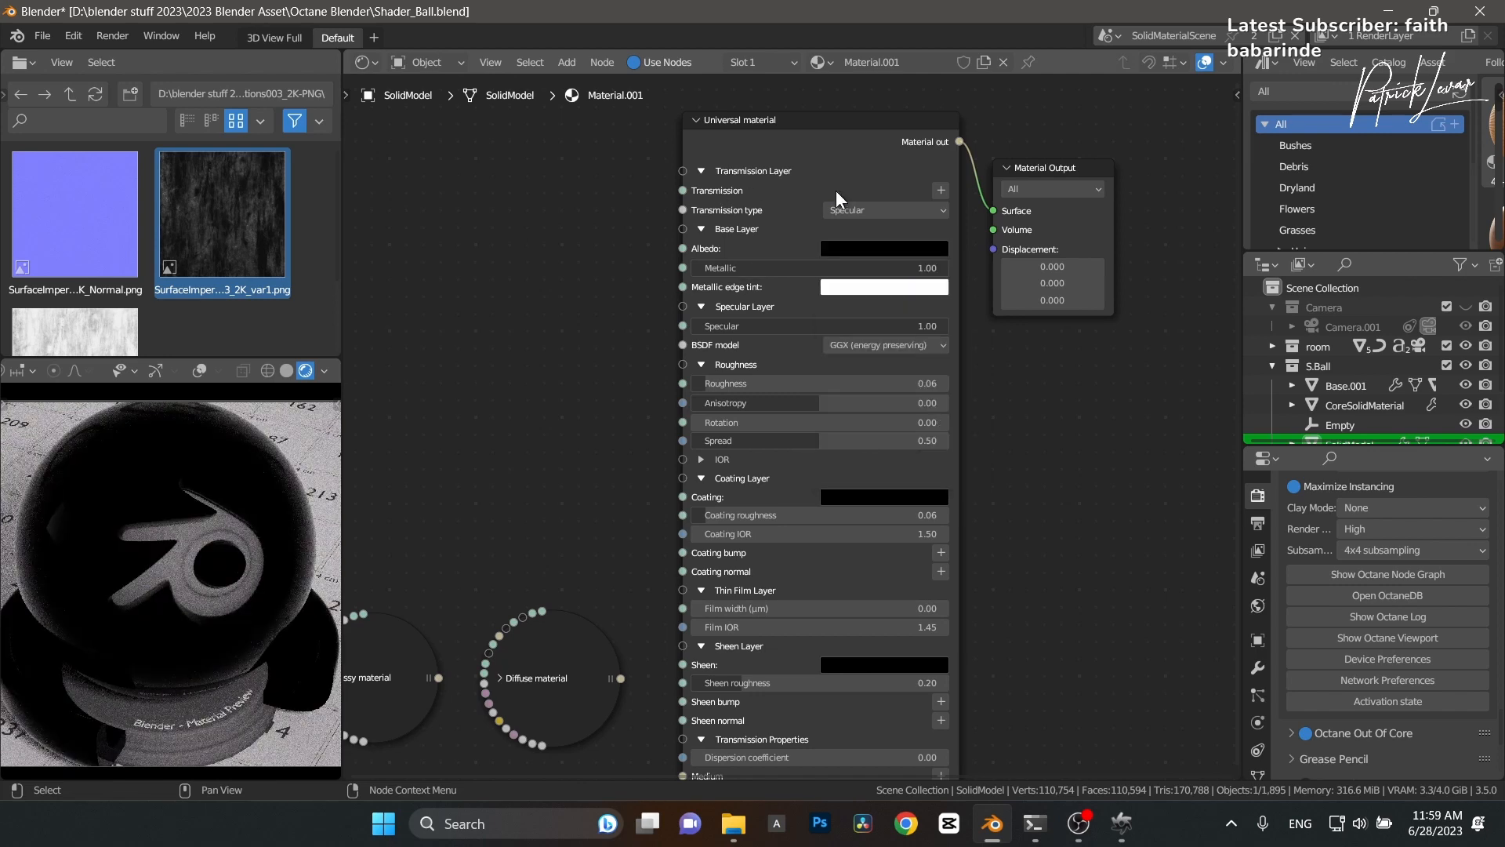
# Add a Grayscale color texture node to the Universal material's Transmission input.
pyautogui.click(942, 190)
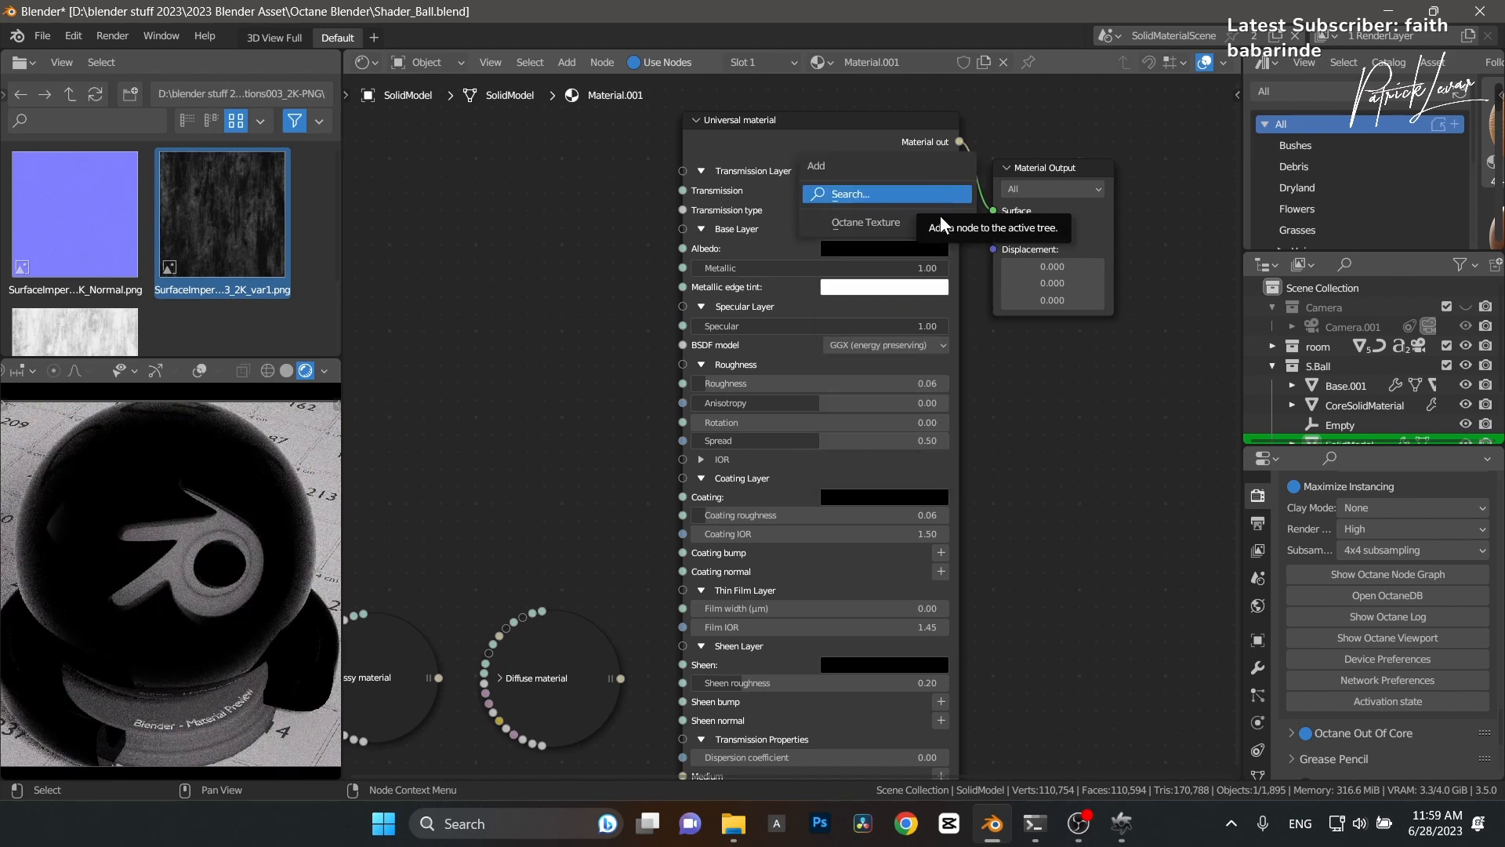
pyautogui.moveTo(939, 220)
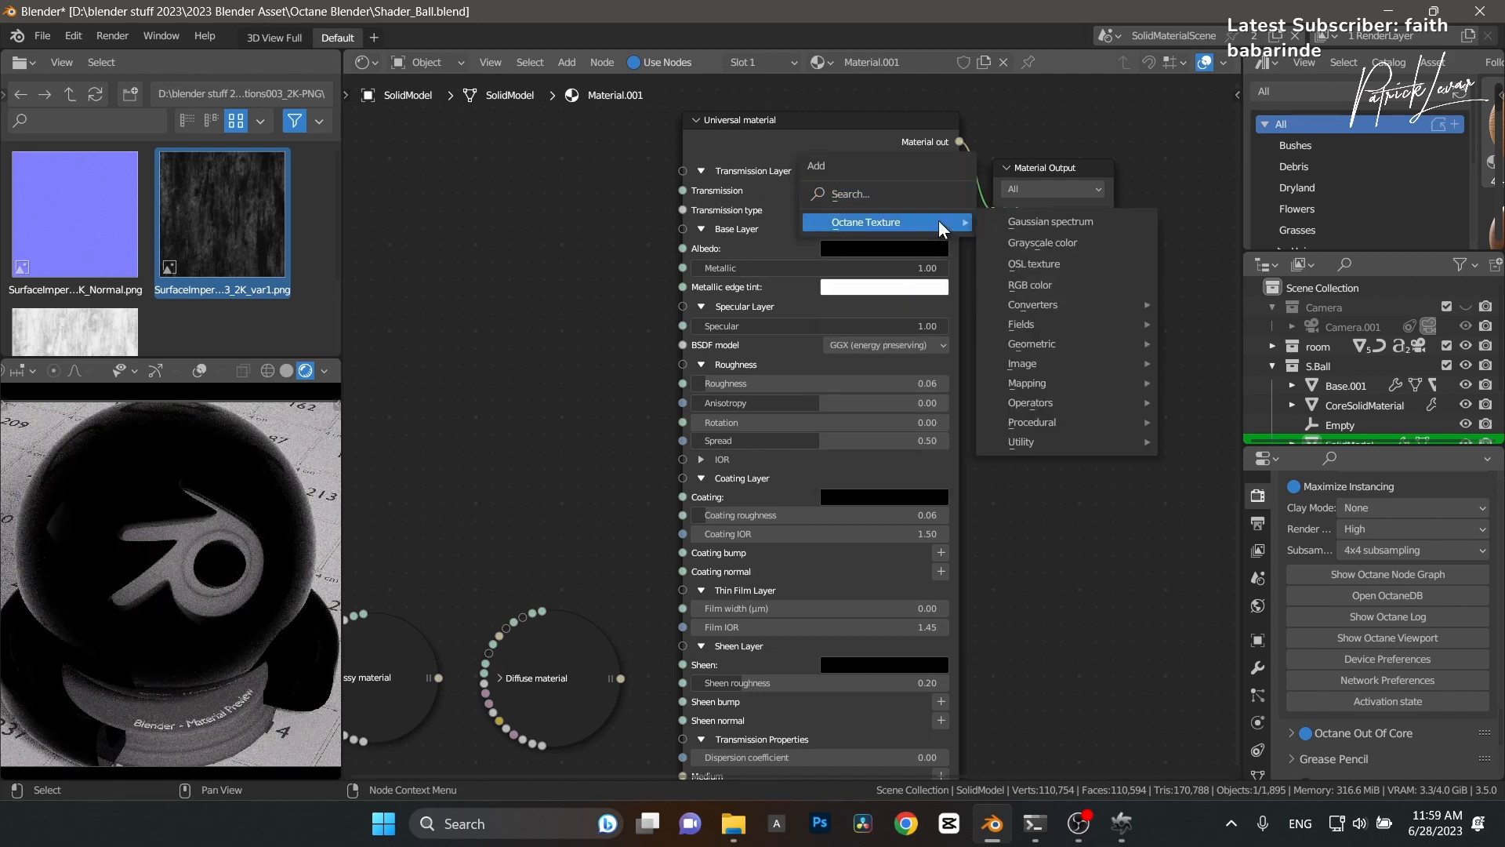
pyautogui.click(1065, 242)
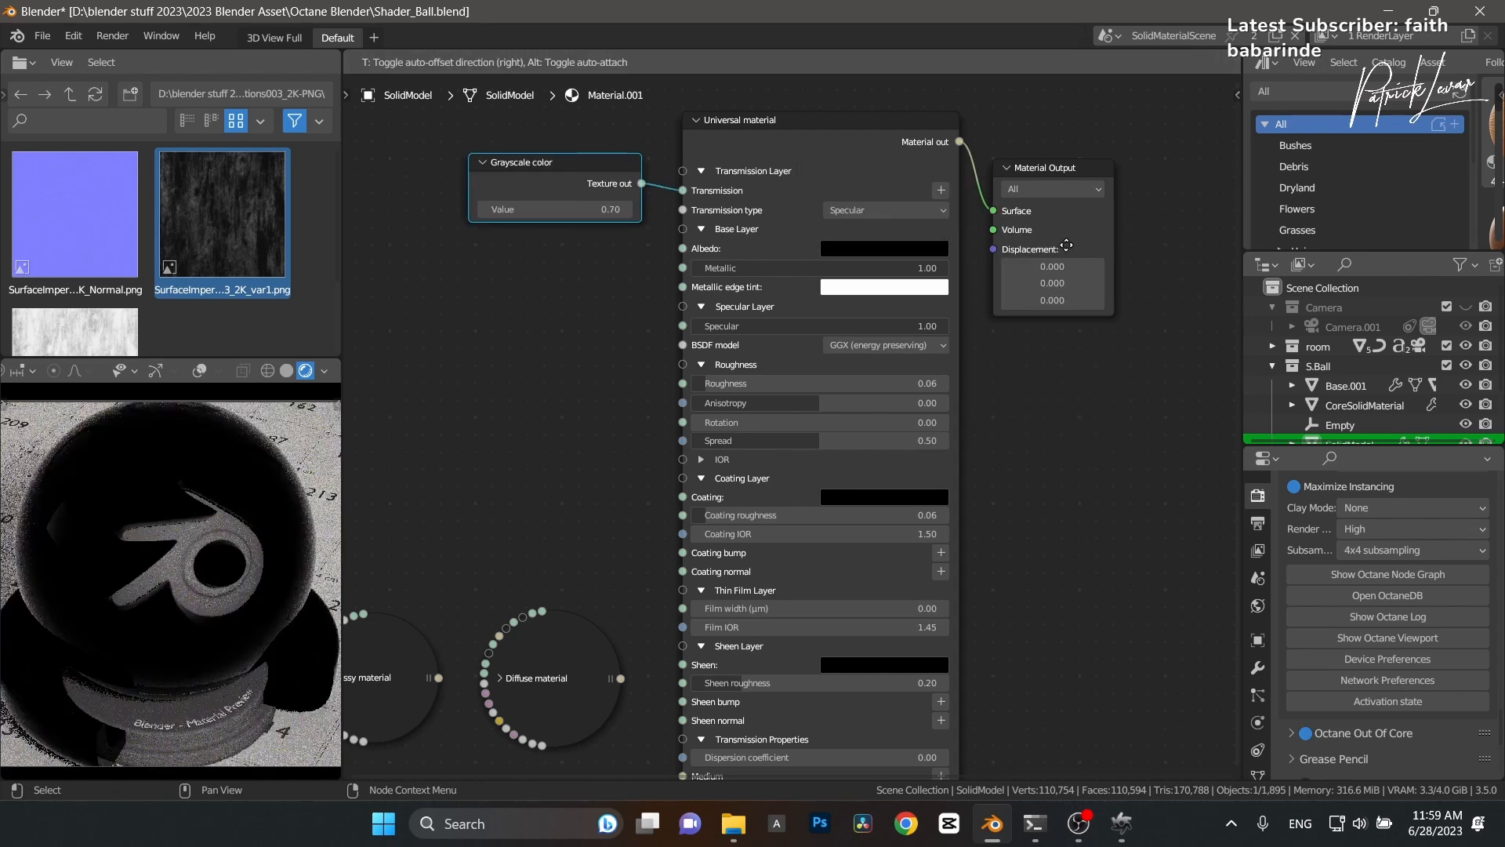
pyautogui.click(1065, 241)
# Set the Base Layer's Metallic value to 0.
pyautogui.moveTo(884, 267); pyautogui.dragTo(909, 239, button='middle')
pyautogui.click(912, 239)
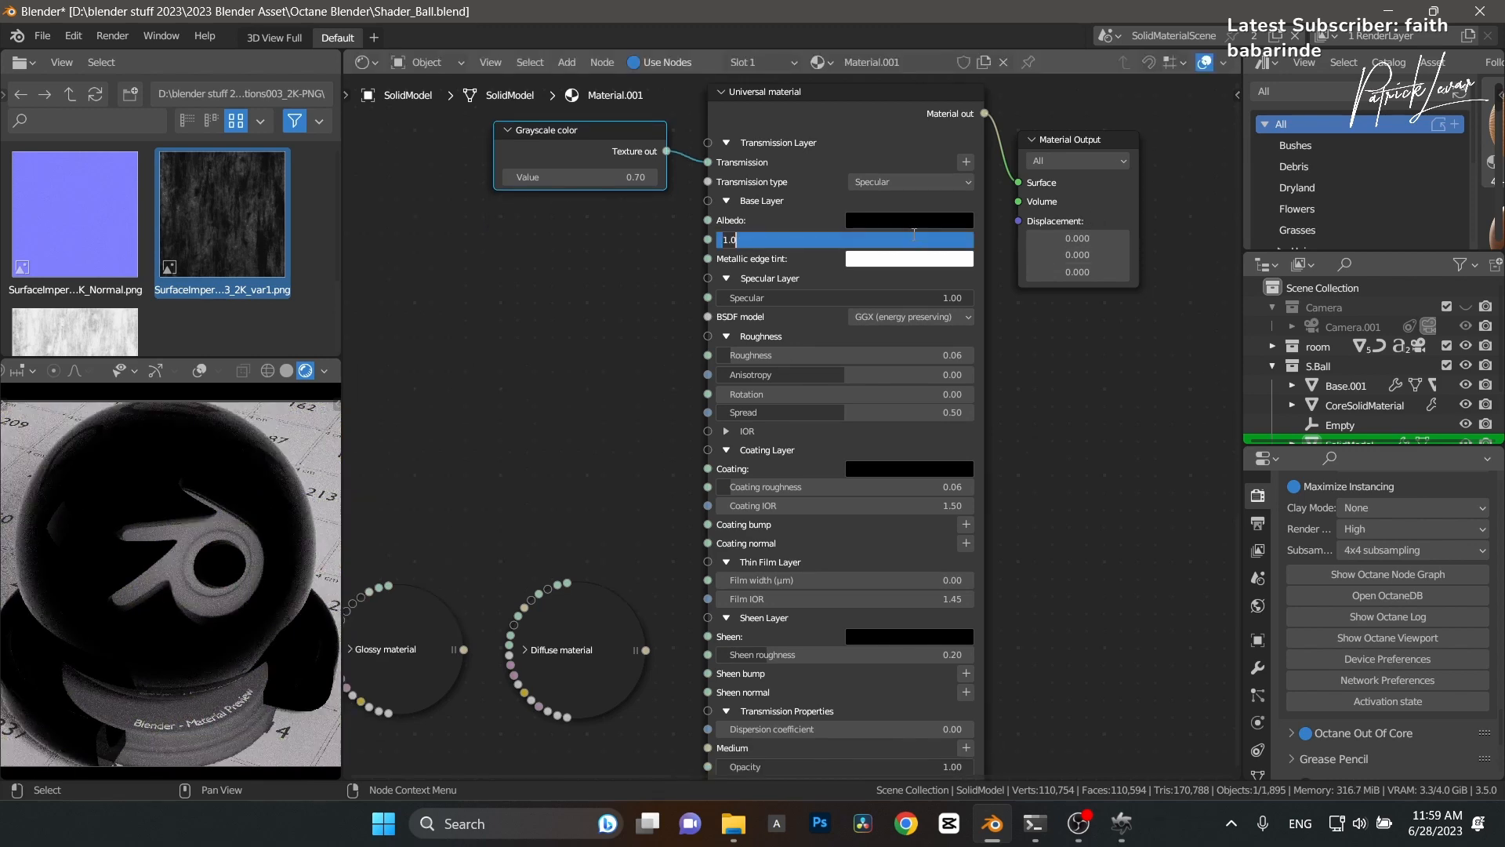
pyautogui.write('0')
pyautogui.press('Return')
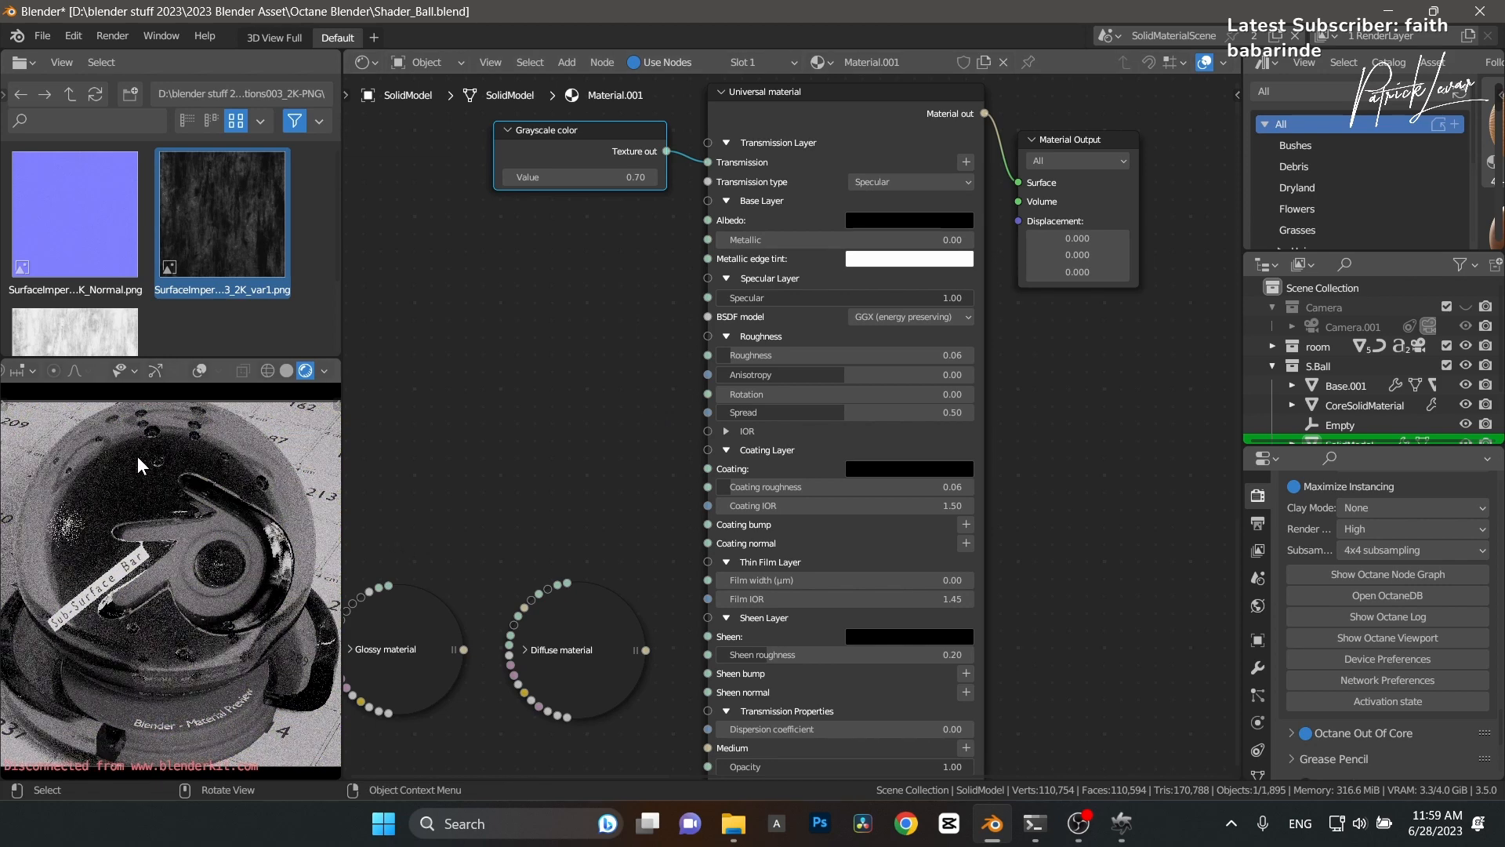
# Test the transmission by setting the Grayscale color node's Value to 1 and then lowering it to 0.
pyautogui.click(639, 177)
pyautogui.write('1')
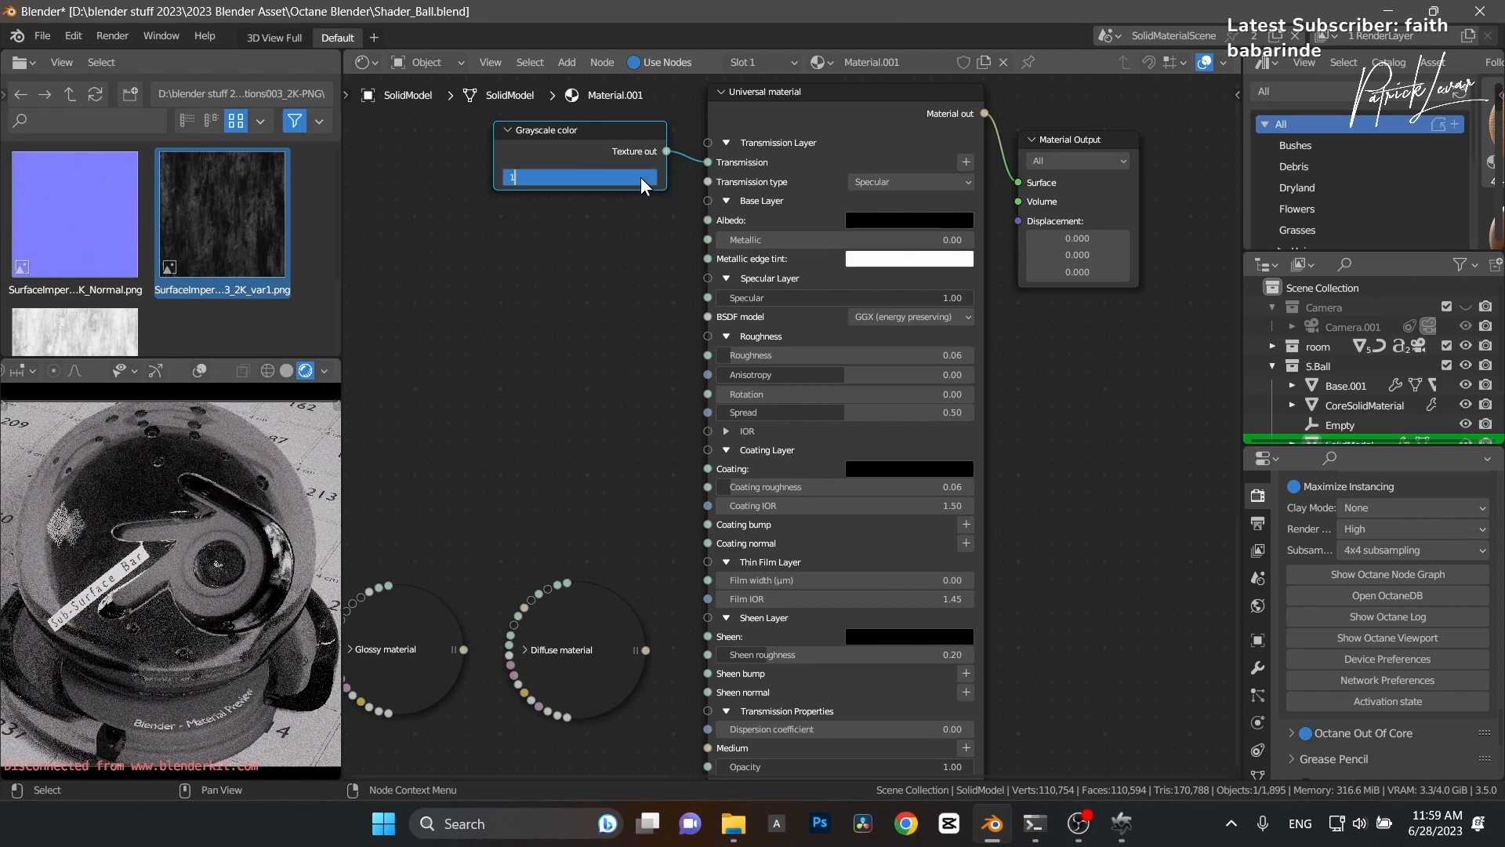
pyautogui.press('Return')
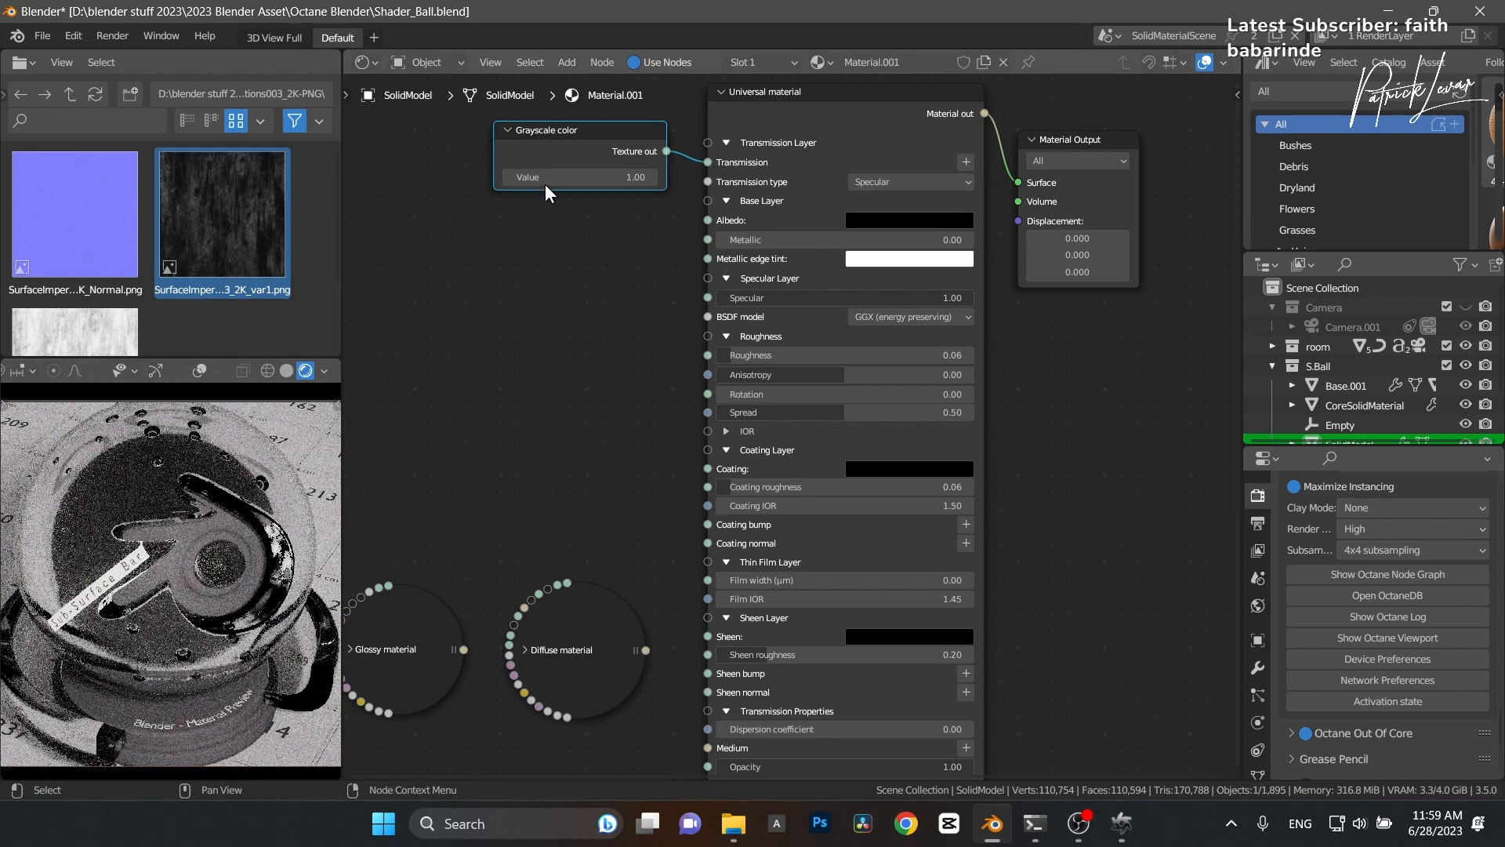
pyautogui.moveTo(544, 184); pyautogui.dragTo(510, 212)
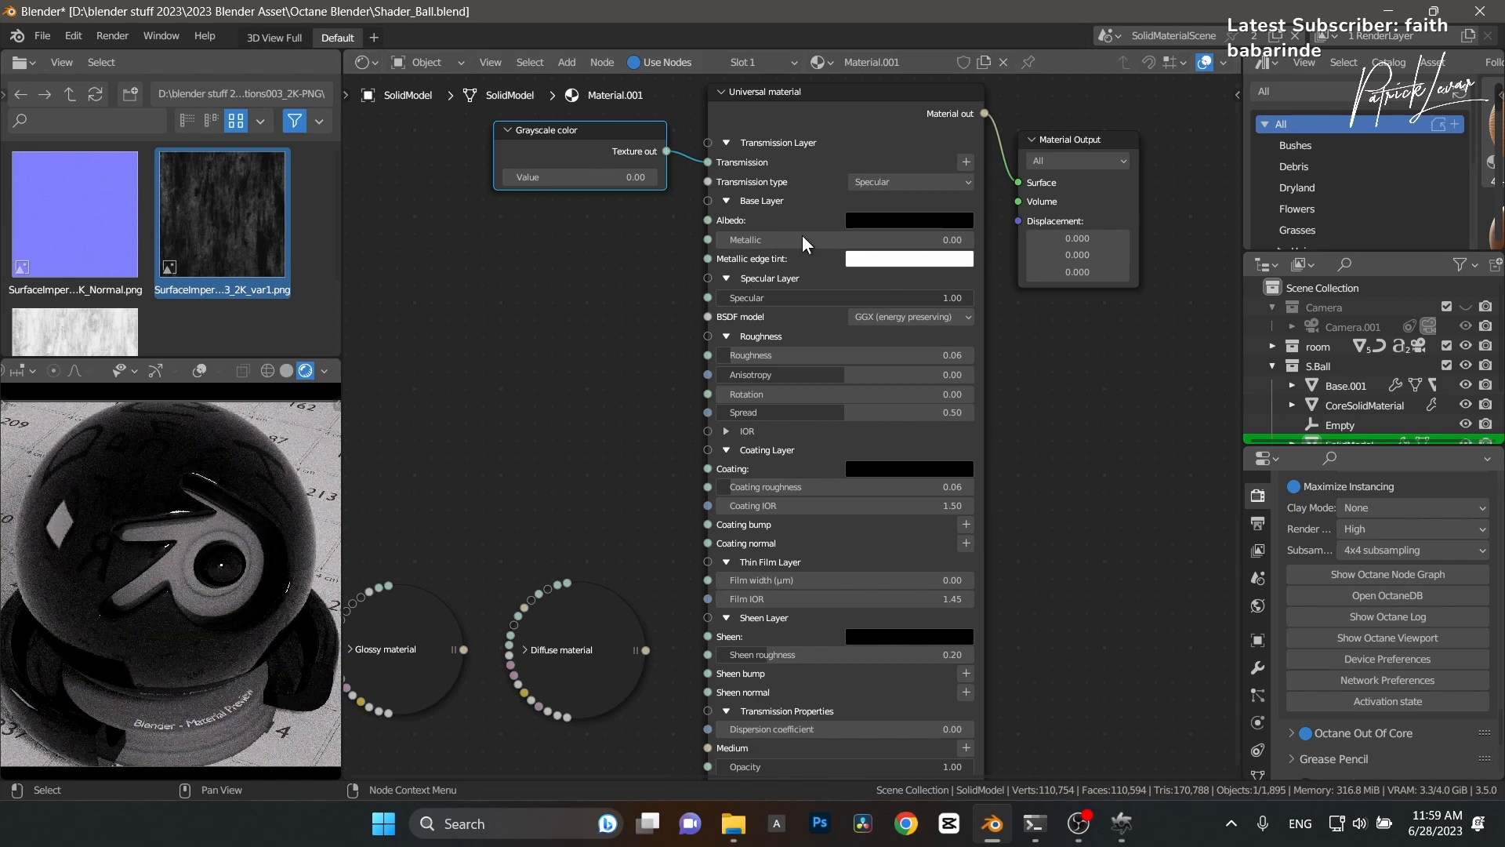
pyautogui.click(616, 154)
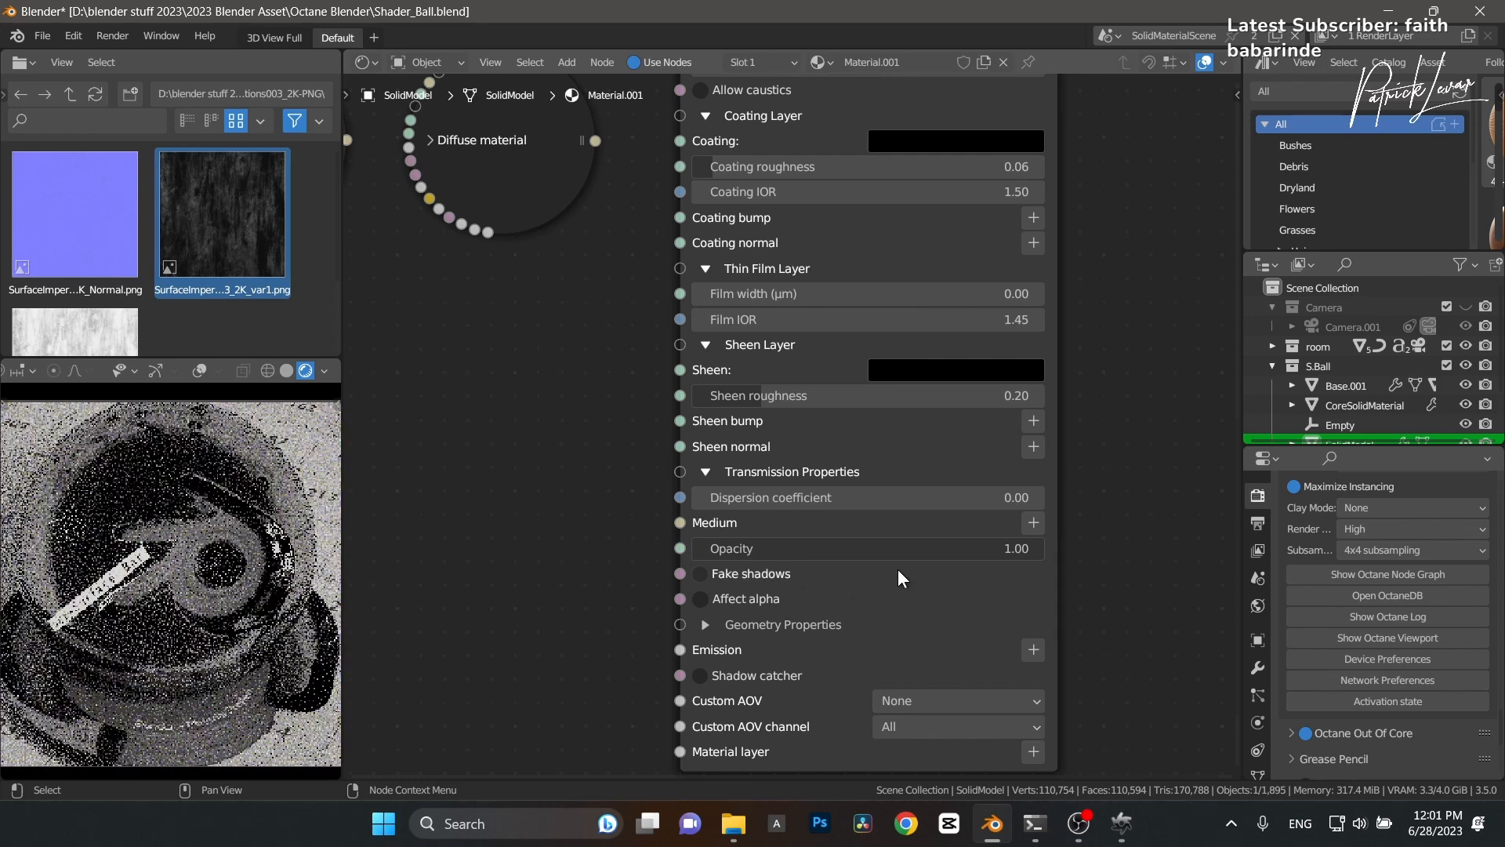
# Expand the Base Layer section and add a Random walk node to the Universal material's Medium input.
pyautogui.moveTo(621, 430); pyautogui.dragTo(572, 437, button='middle')
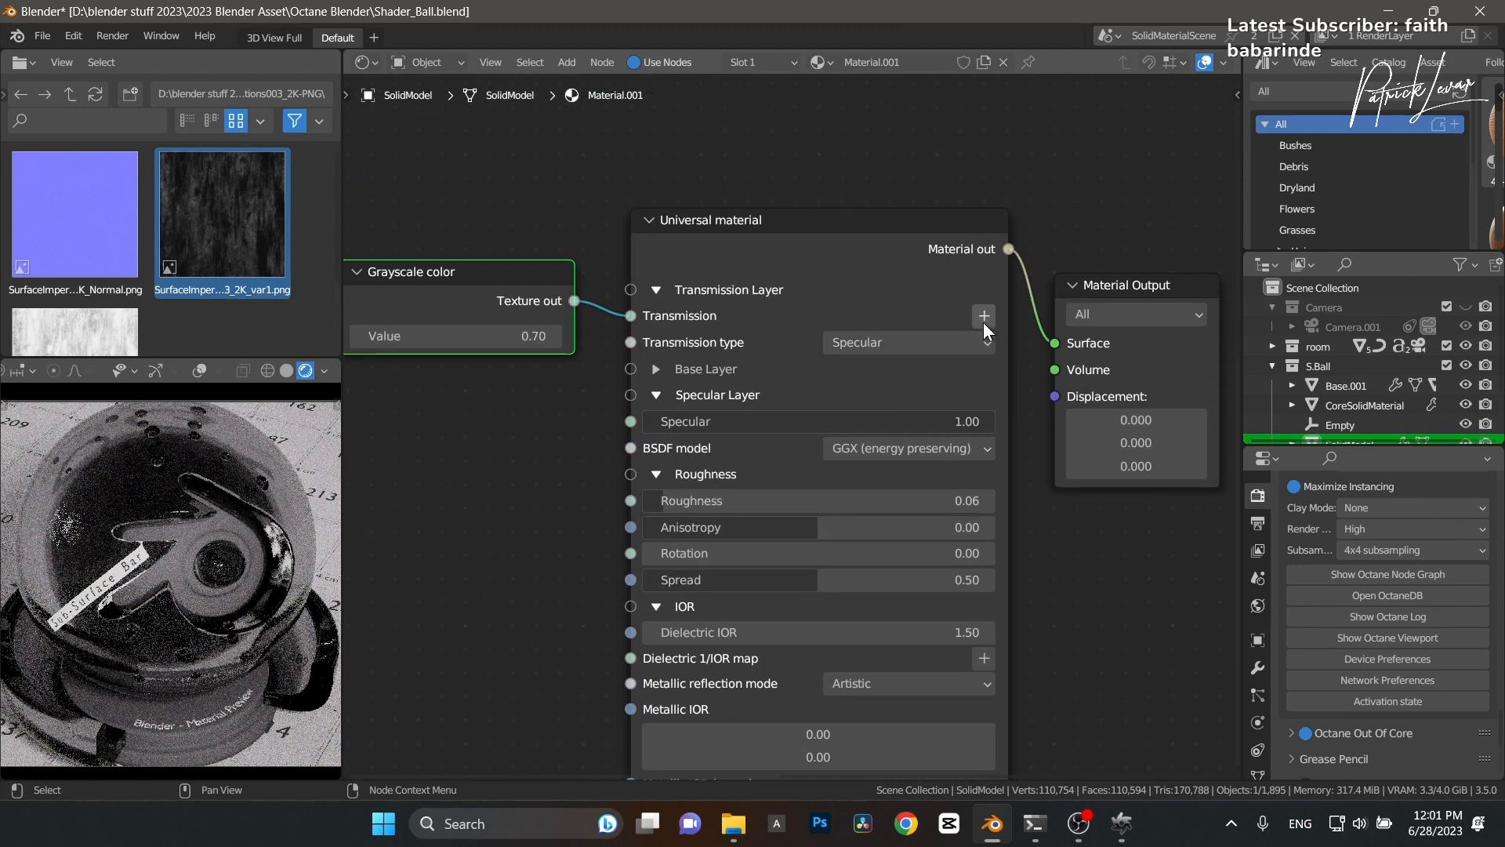
pyautogui.click(658, 369)
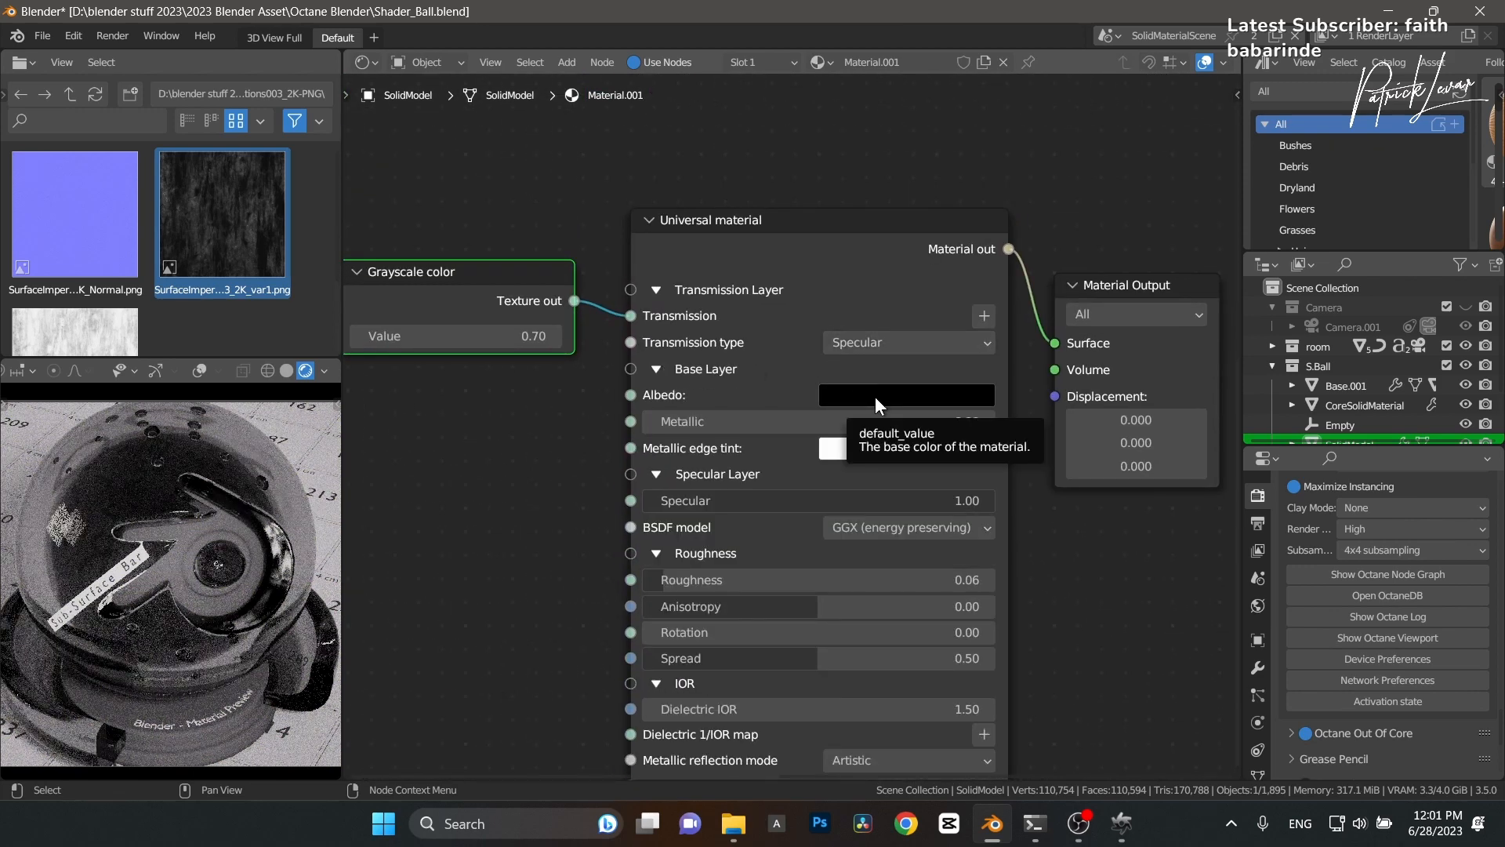
pyautogui.moveTo(541, 490); pyautogui.dragTo(594, 313, button='middle')
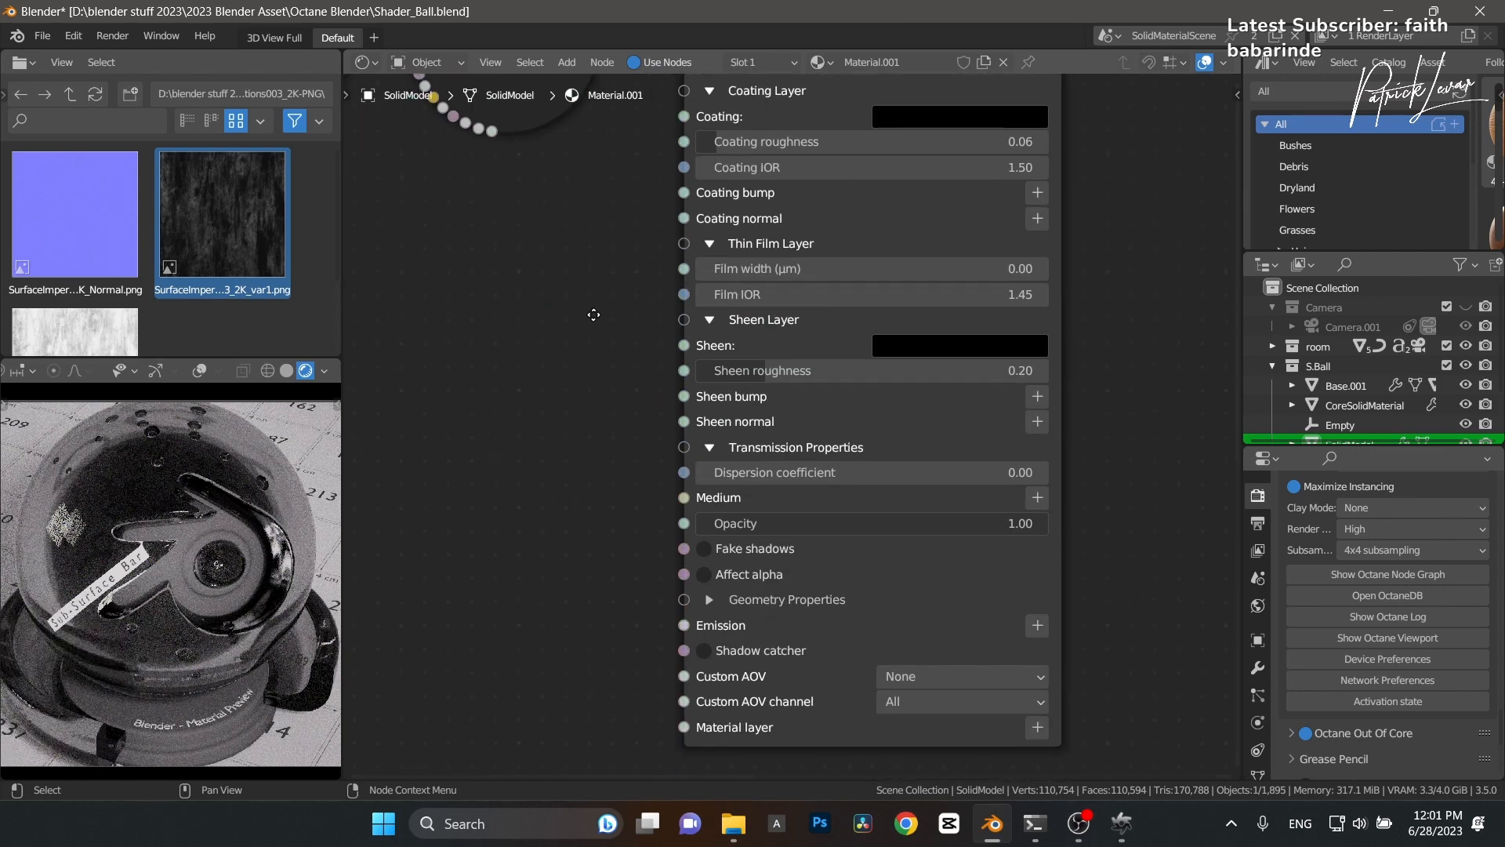
pyautogui.click(1035, 499)
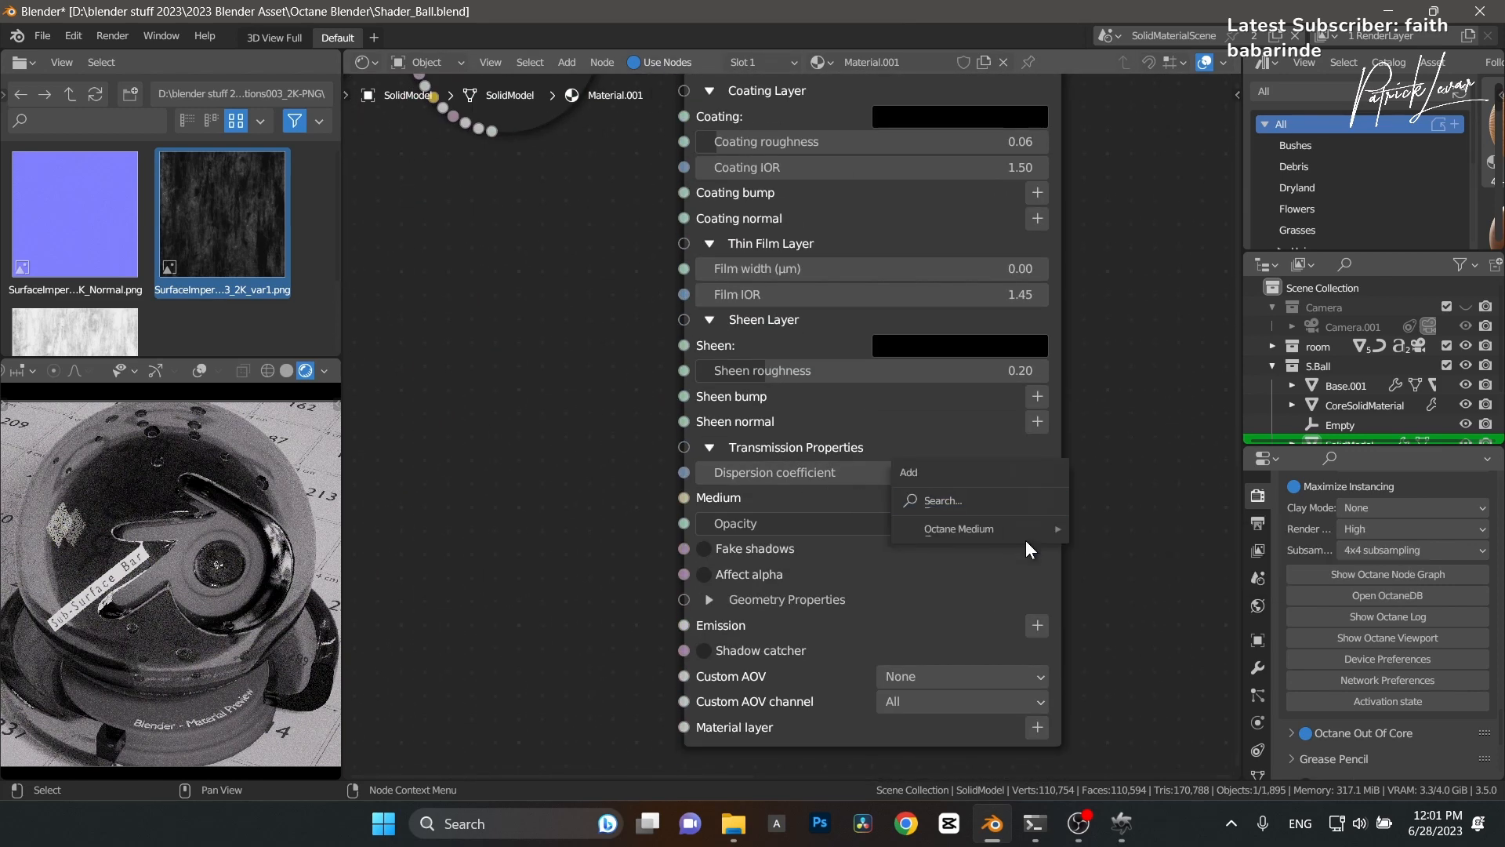
pyautogui.moveTo(1024, 530)
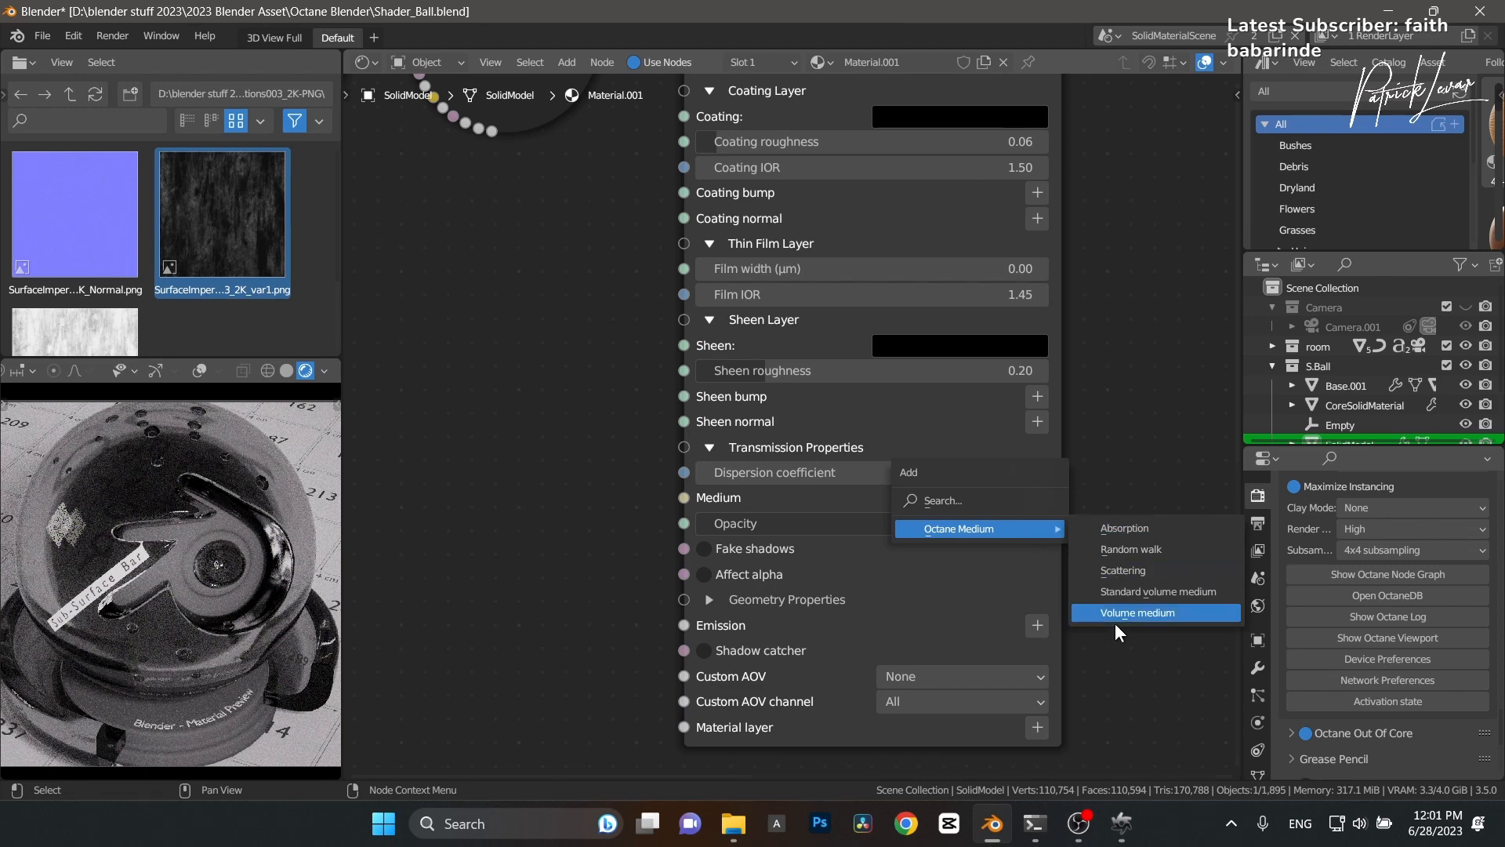
pyautogui.click(1125, 551)
pyautogui.click(1125, 553)
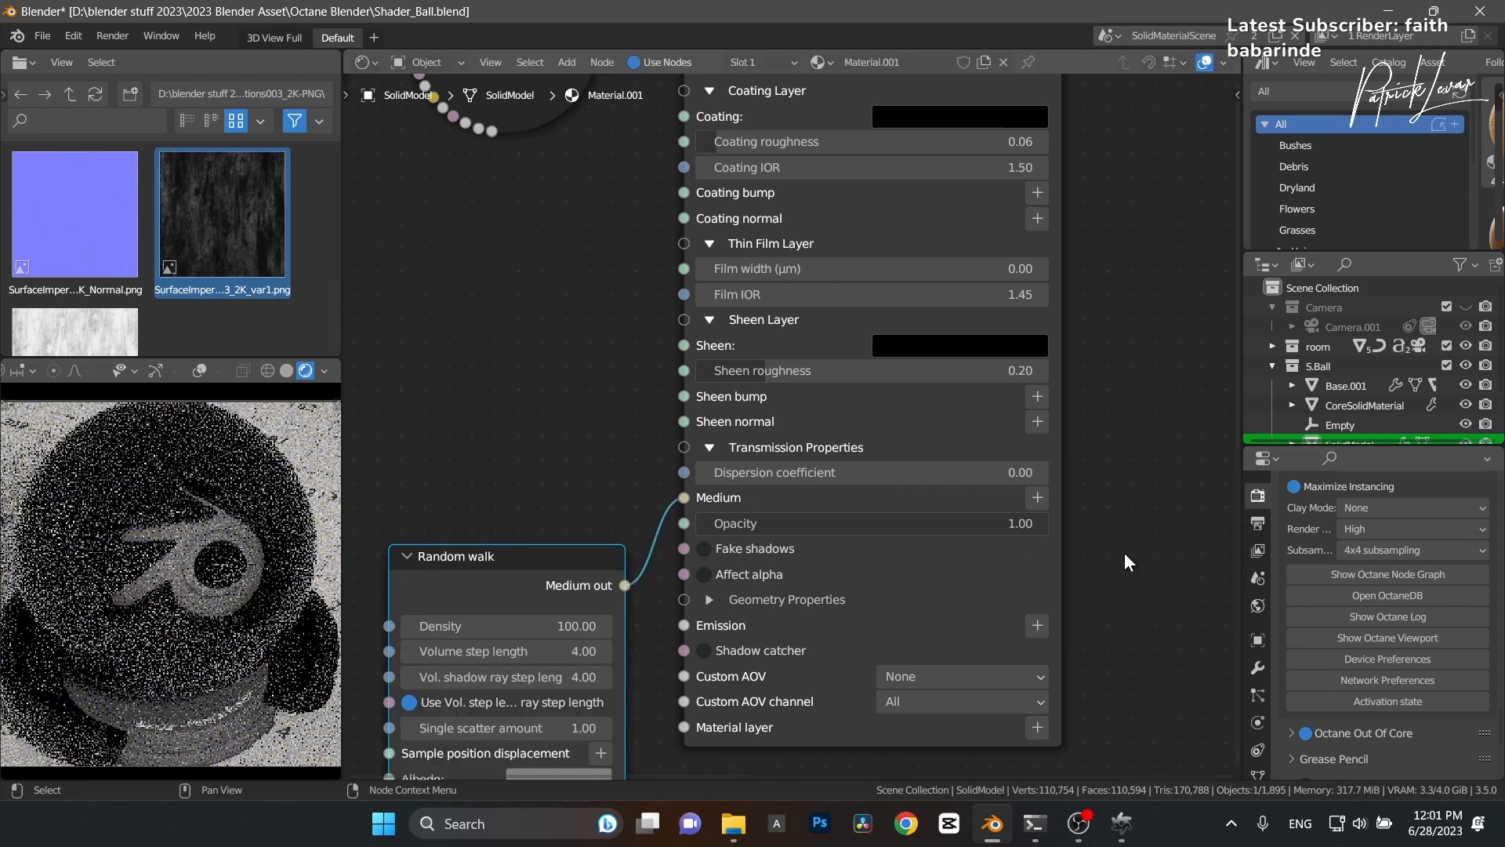
# Set the Random walk node's Density to 0.2 and change its Albedo to a dark blue.
pyautogui.moveTo(588, 465); pyautogui.dragTo(611, 353, button='middle')
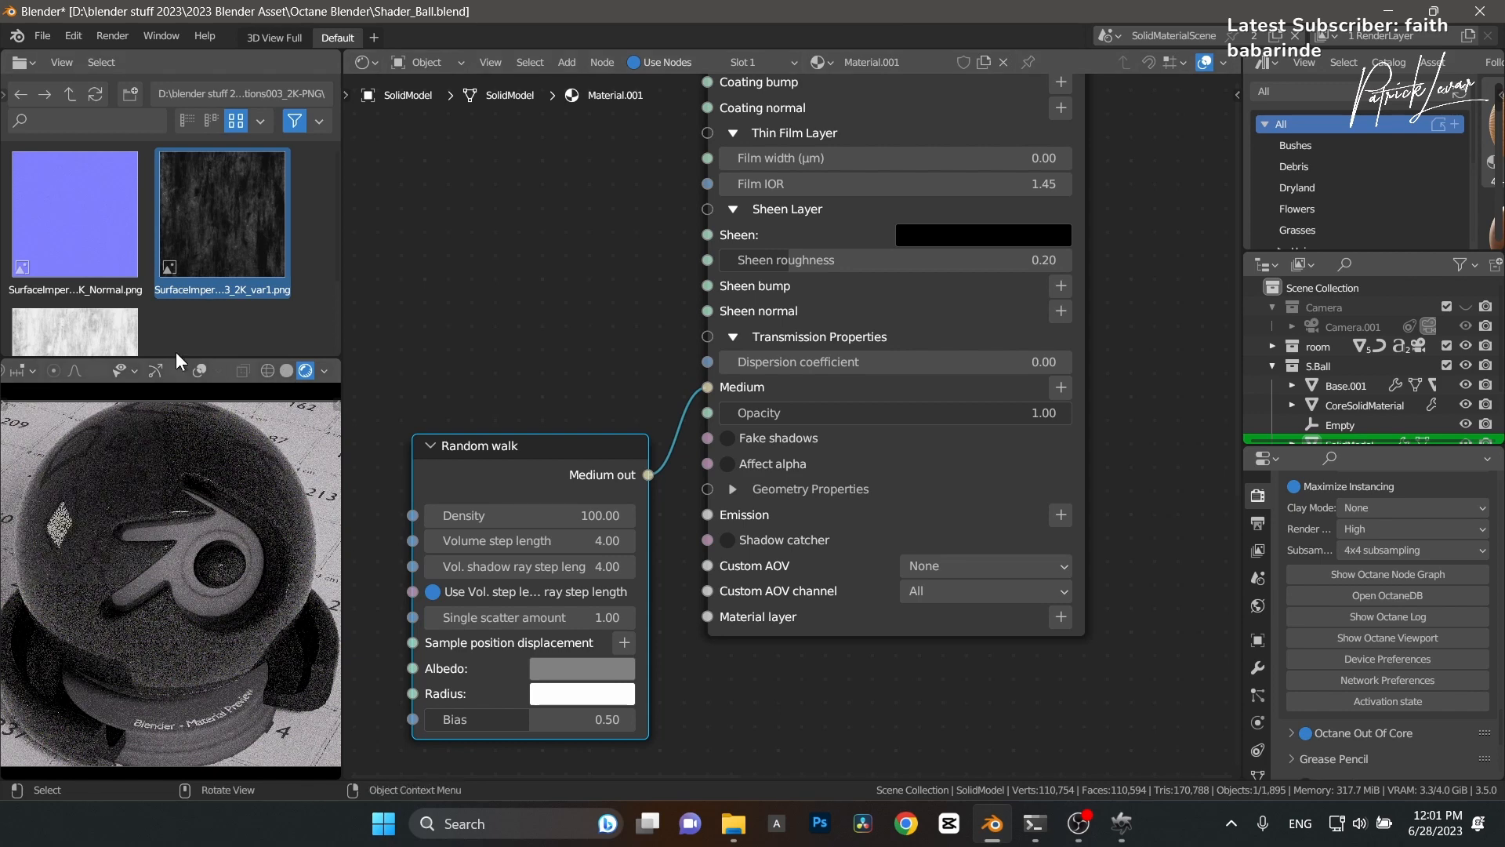
pyautogui.click(554, 515)
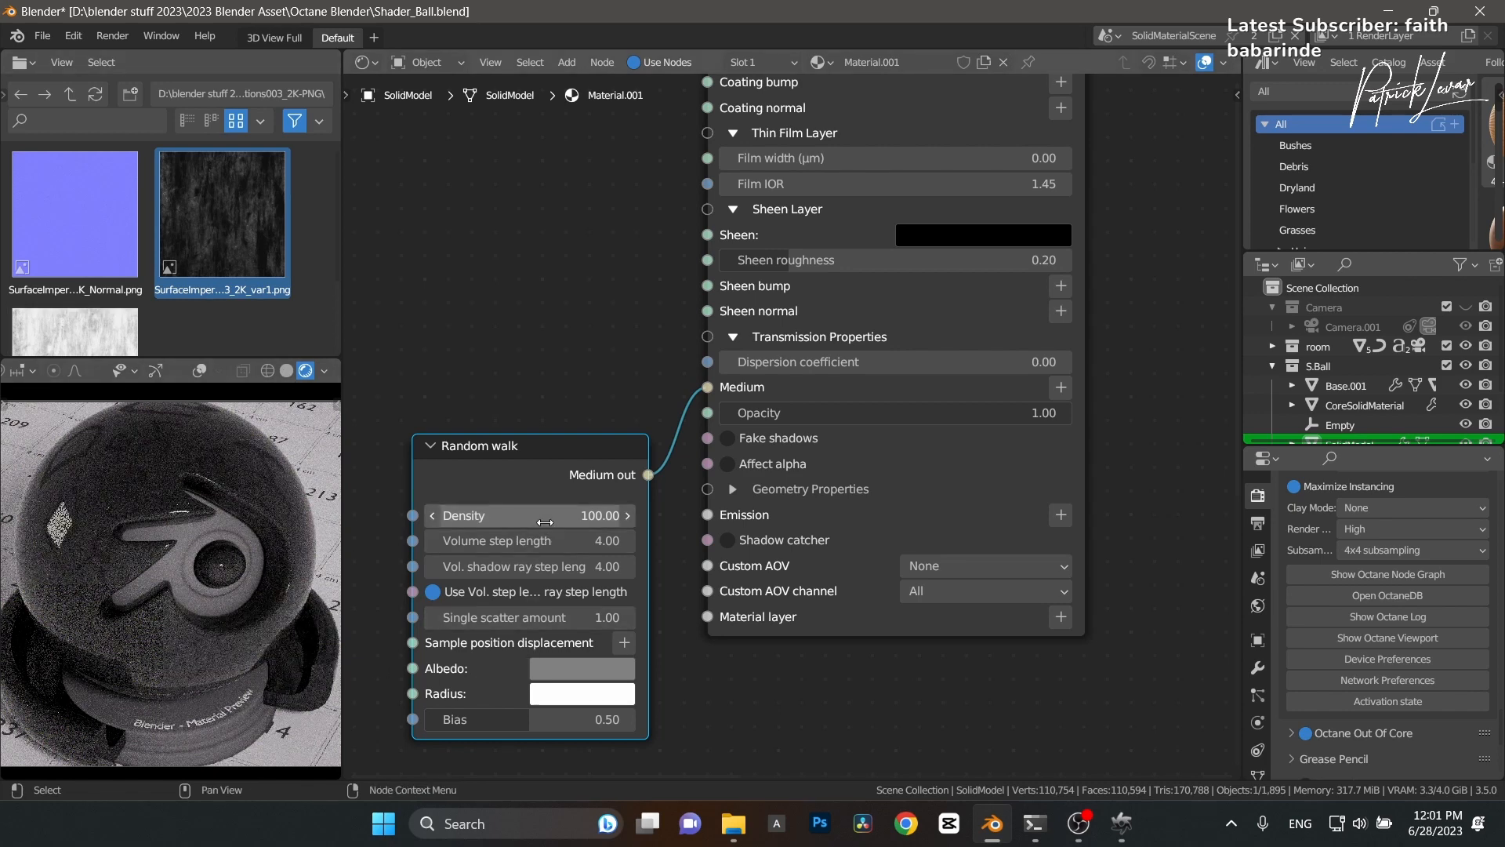
pyautogui.write('.2')
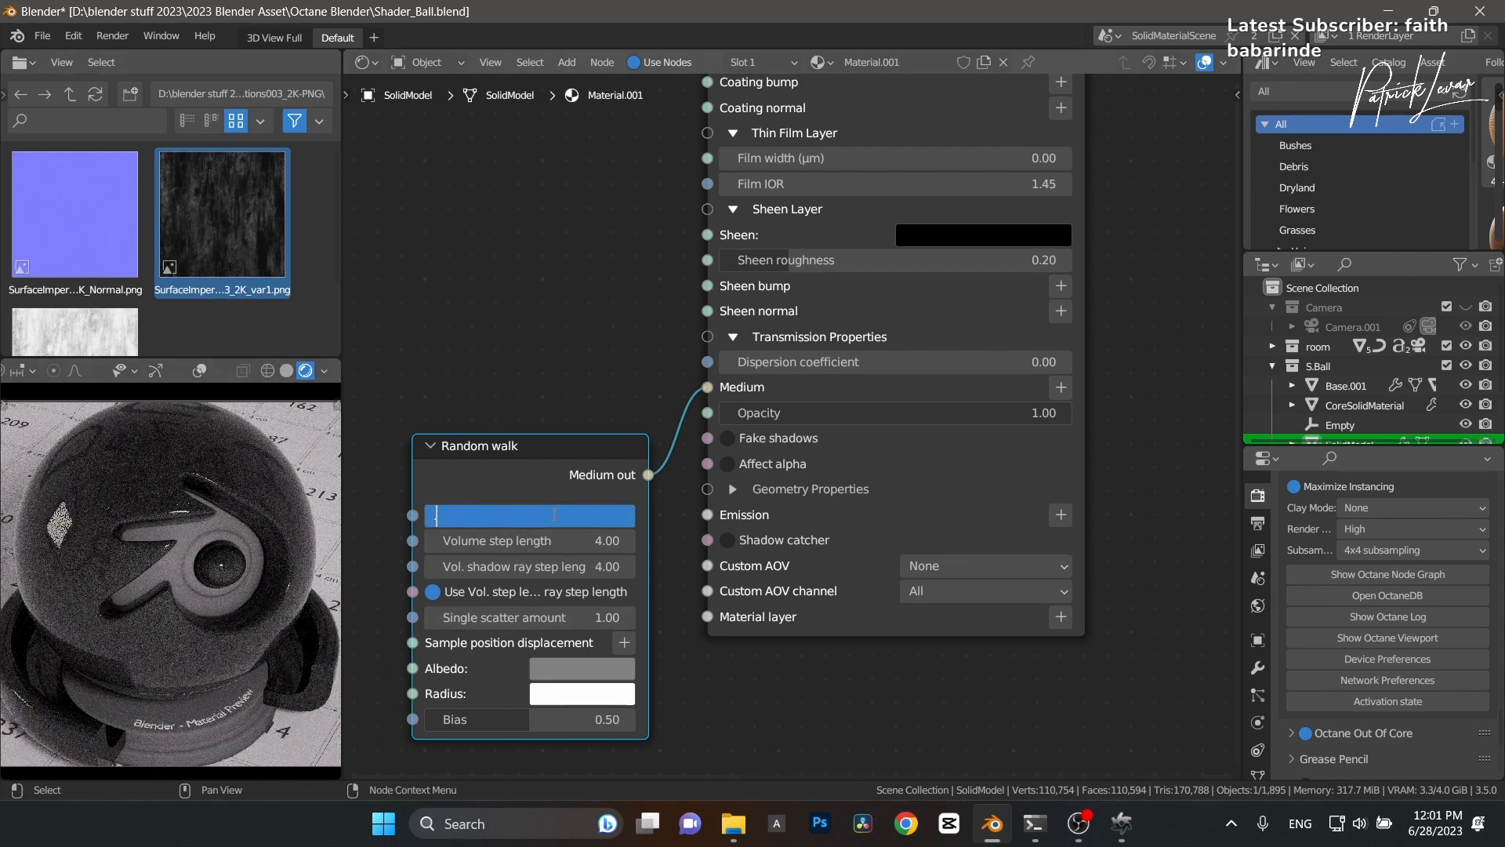
pyautogui.press('Return')
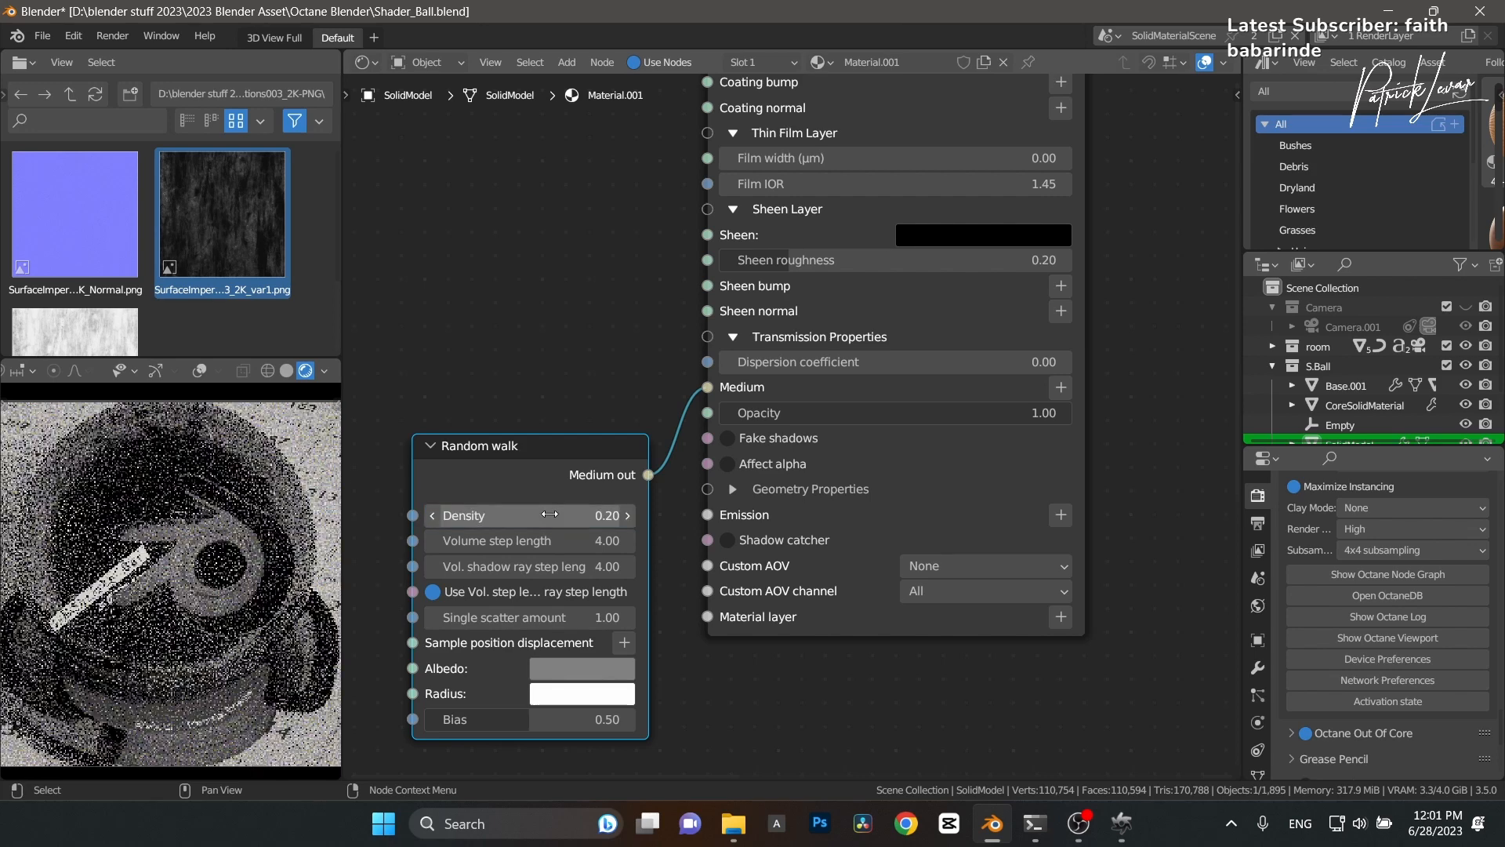
pyautogui.click(573, 670)
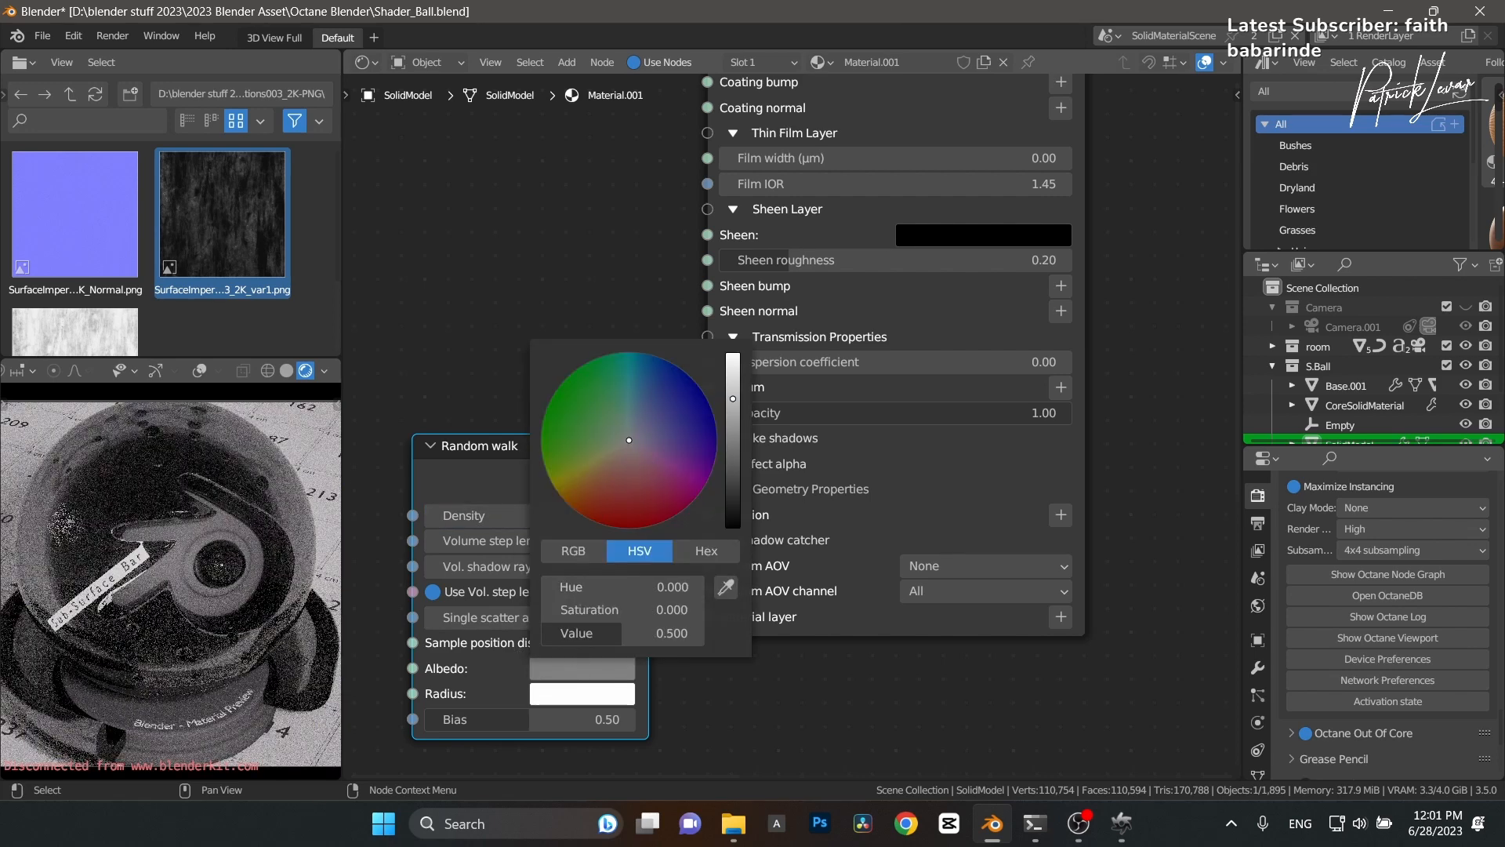
pyautogui.moveTo(679, 406); pyautogui.dragTo(697, 394)
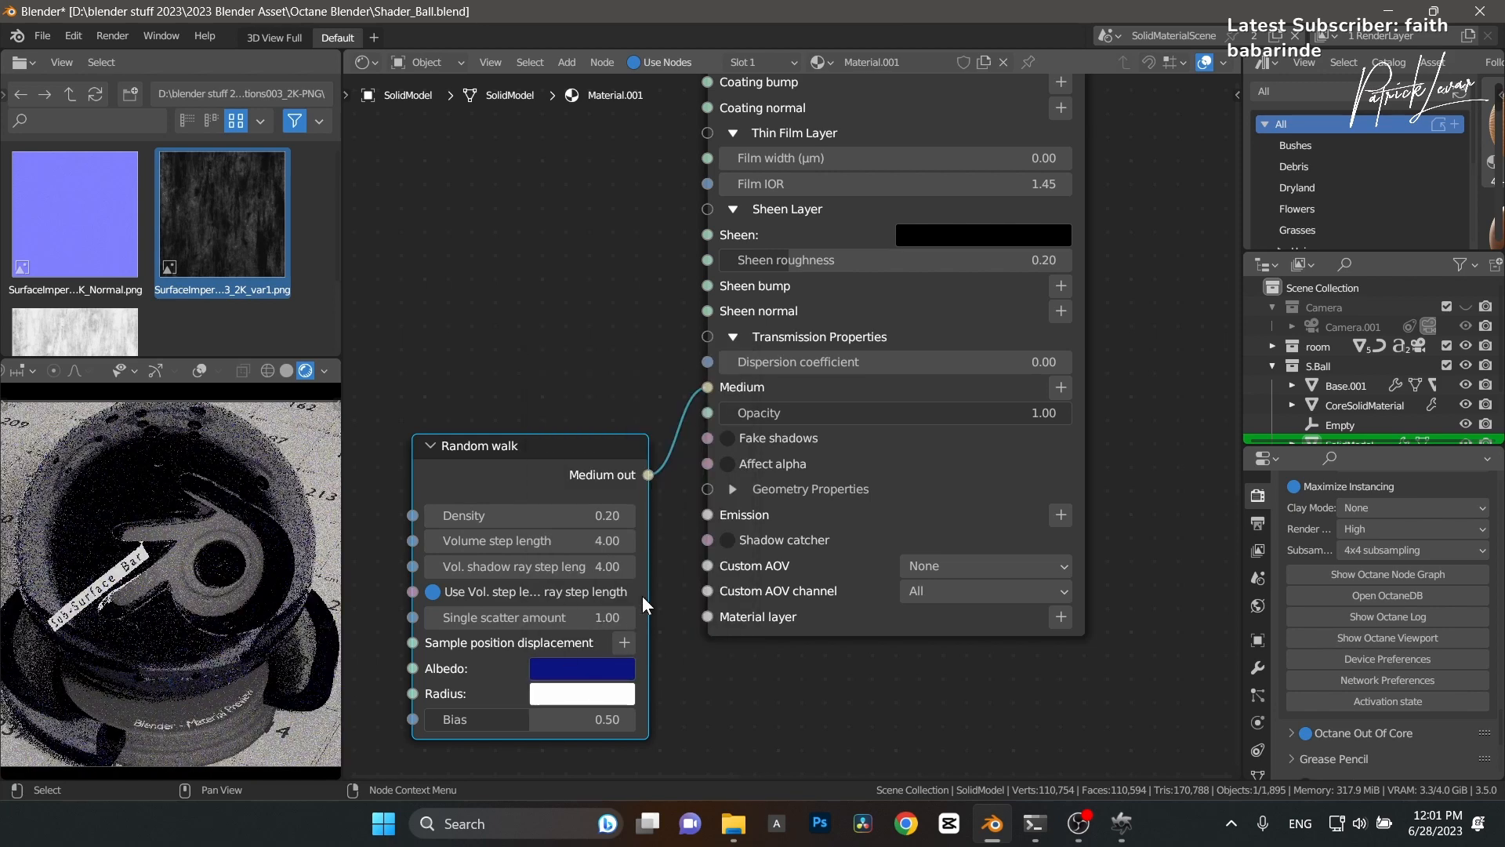
# Darken the Random walk node's Radius color to nearly black, then brighten it again.
pyautogui.click(608, 692)
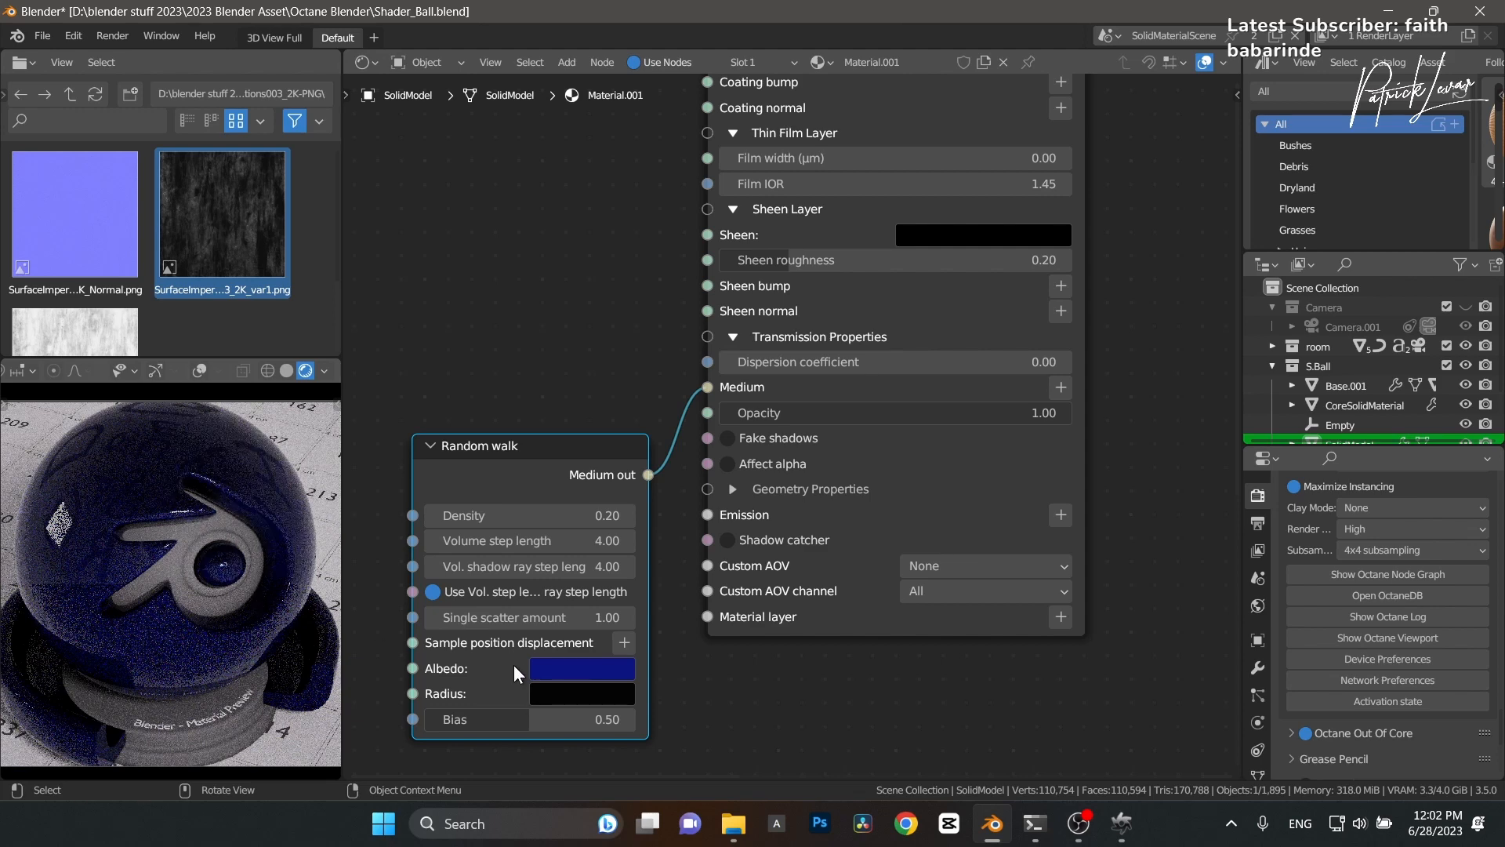
pyautogui.click(571, 693)
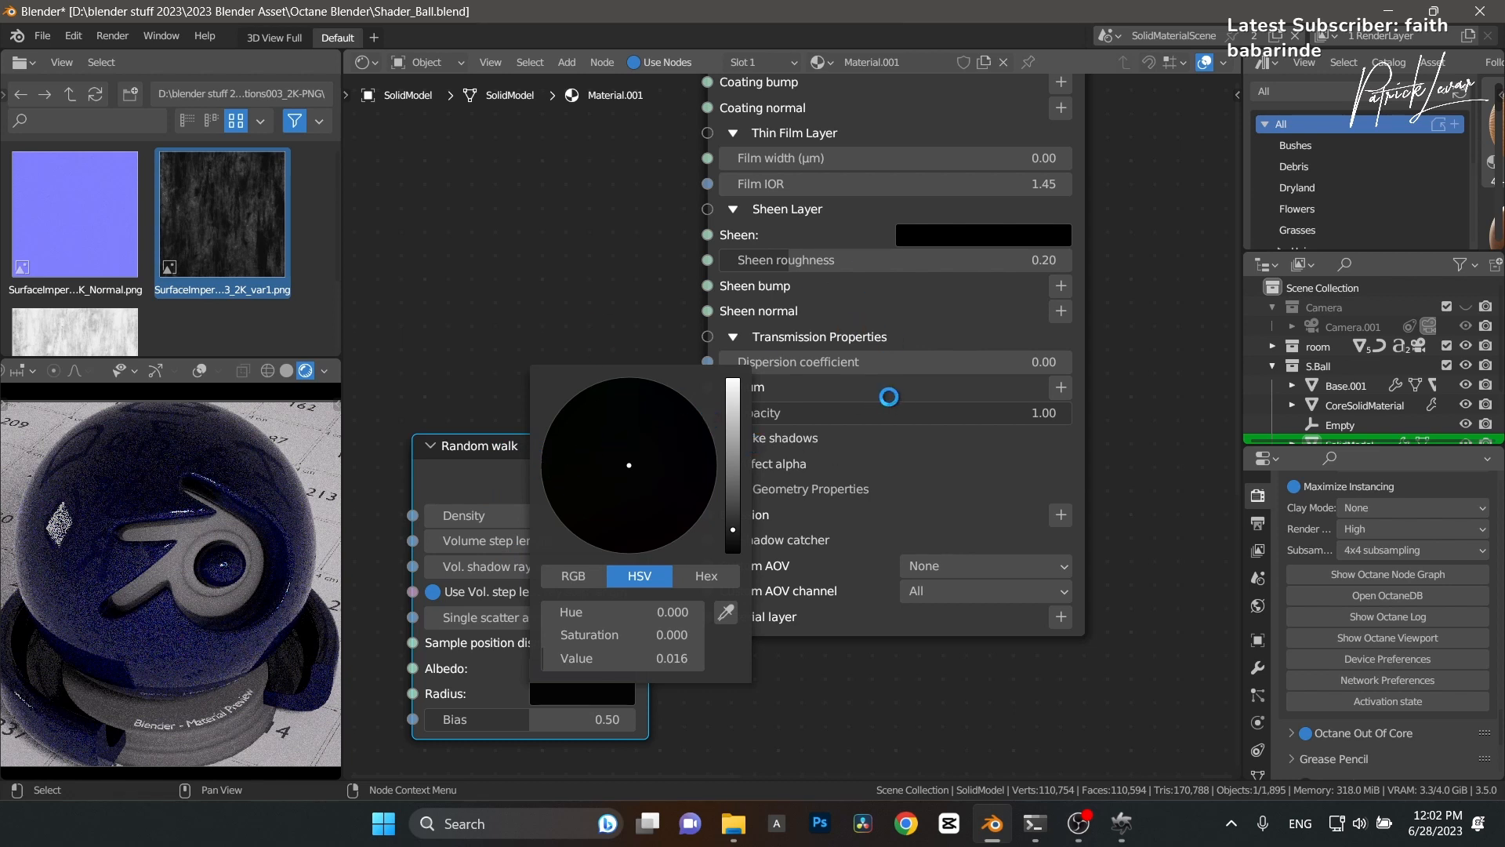
pyautogui.click(732, 428)
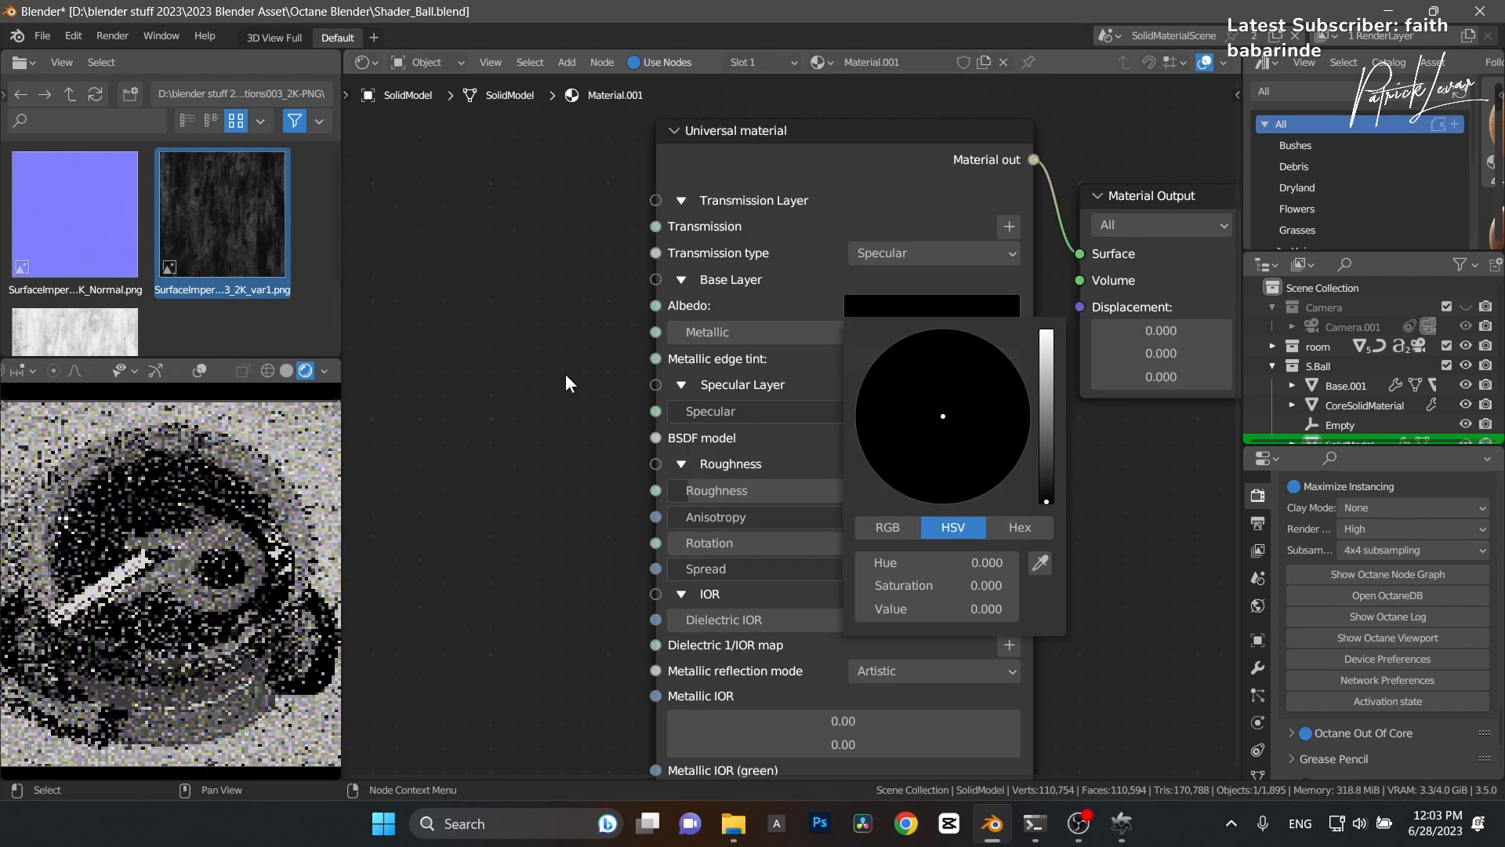
# Reset the Universal material node's settings to their default values.
pyautogui.click(846, 178)
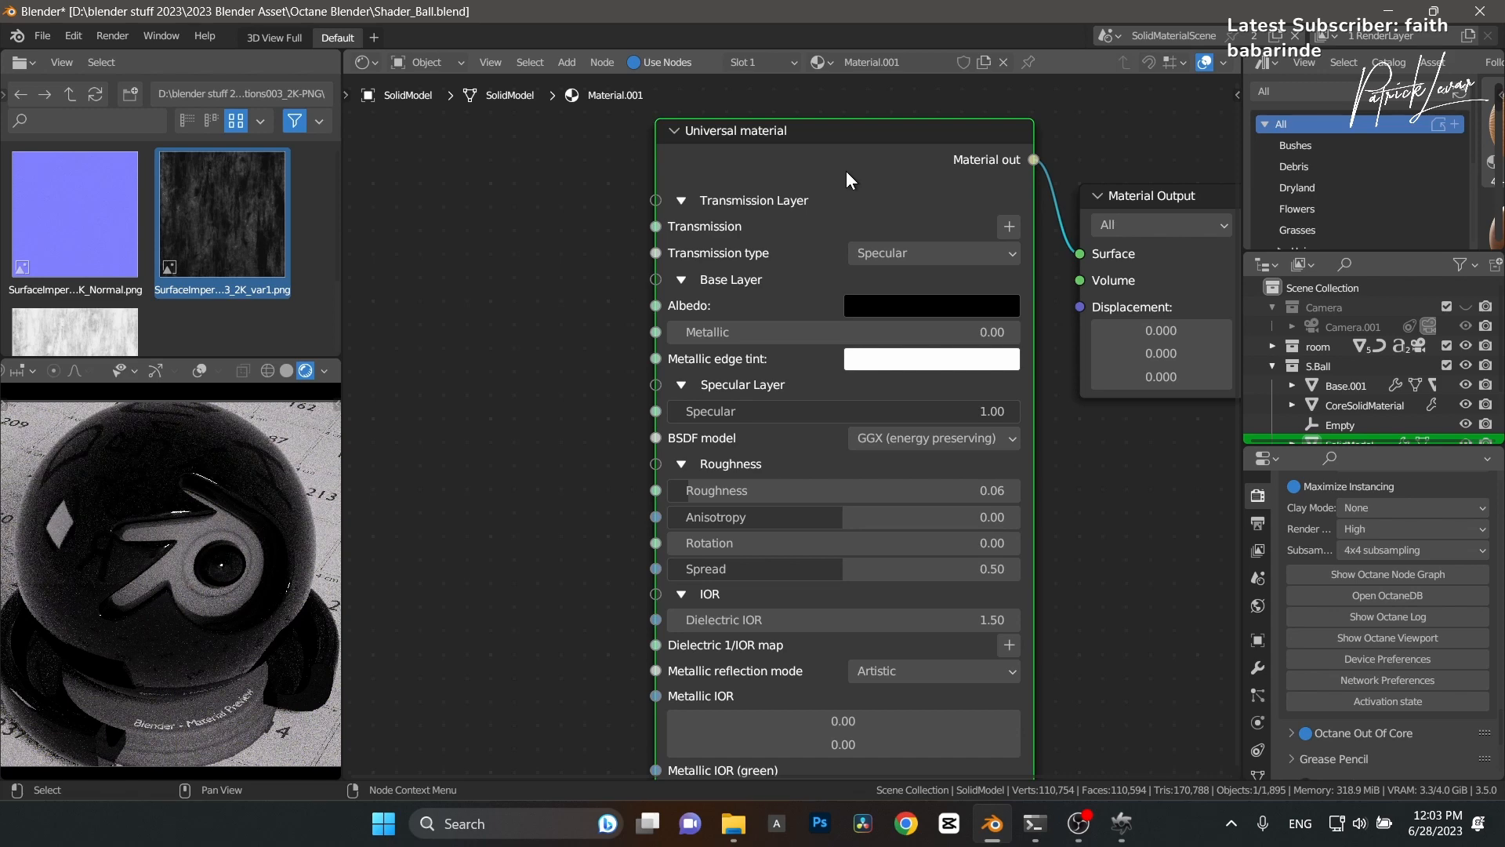
pyautogui.press('BackSpace')
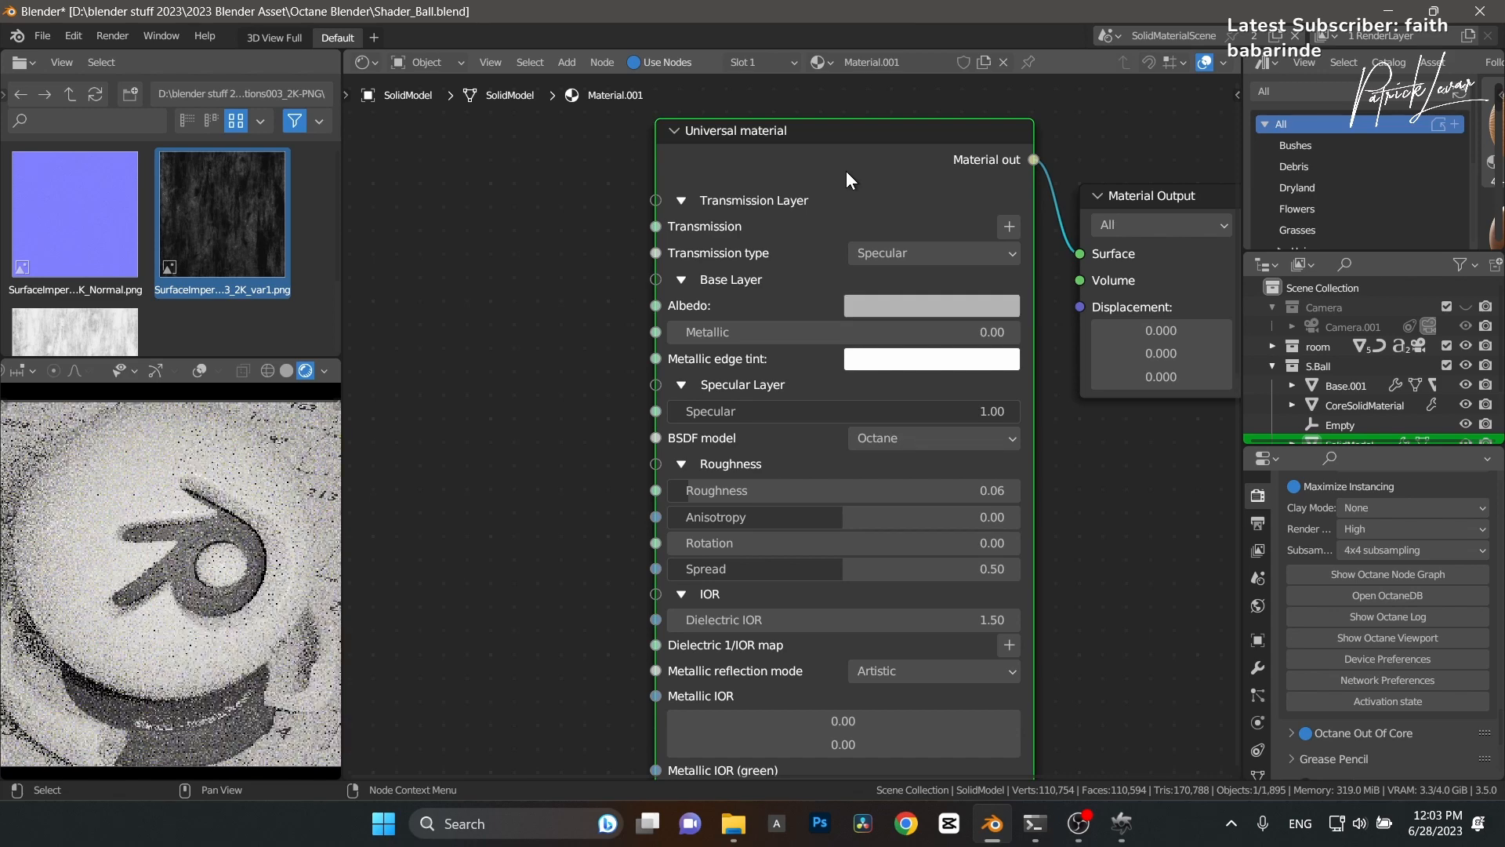